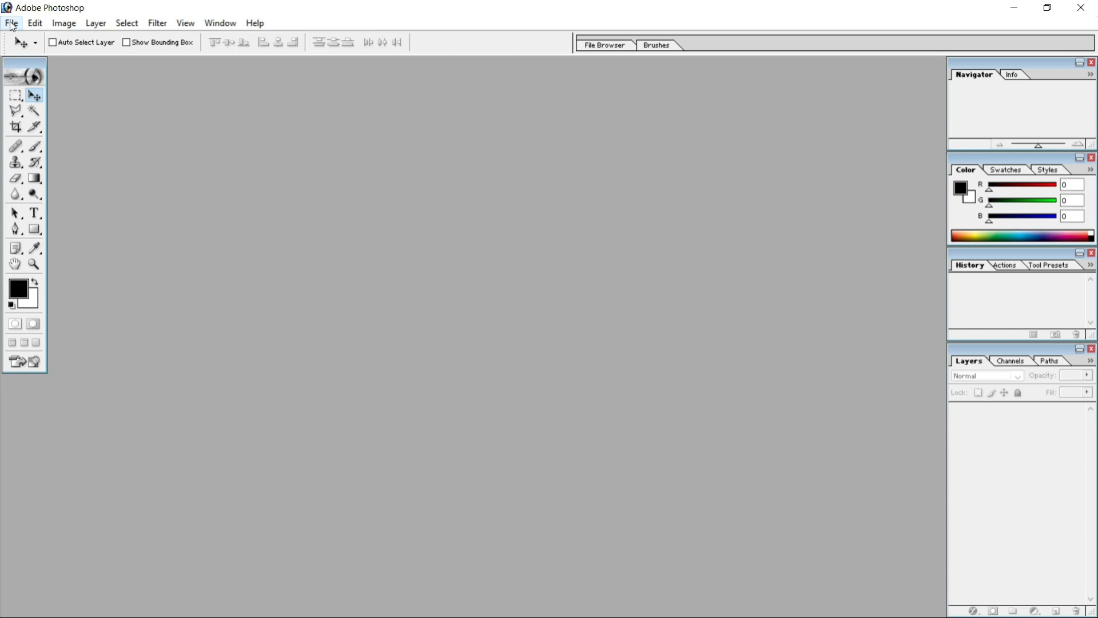
pyautogui.click(11, 24)
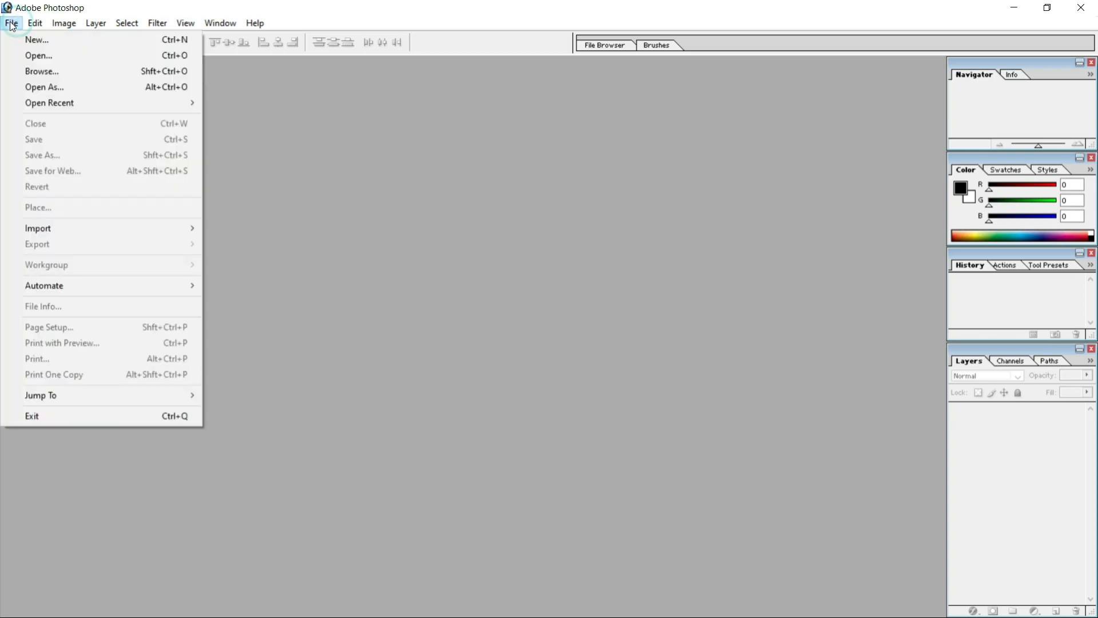
pyautogui.click(842, 285)
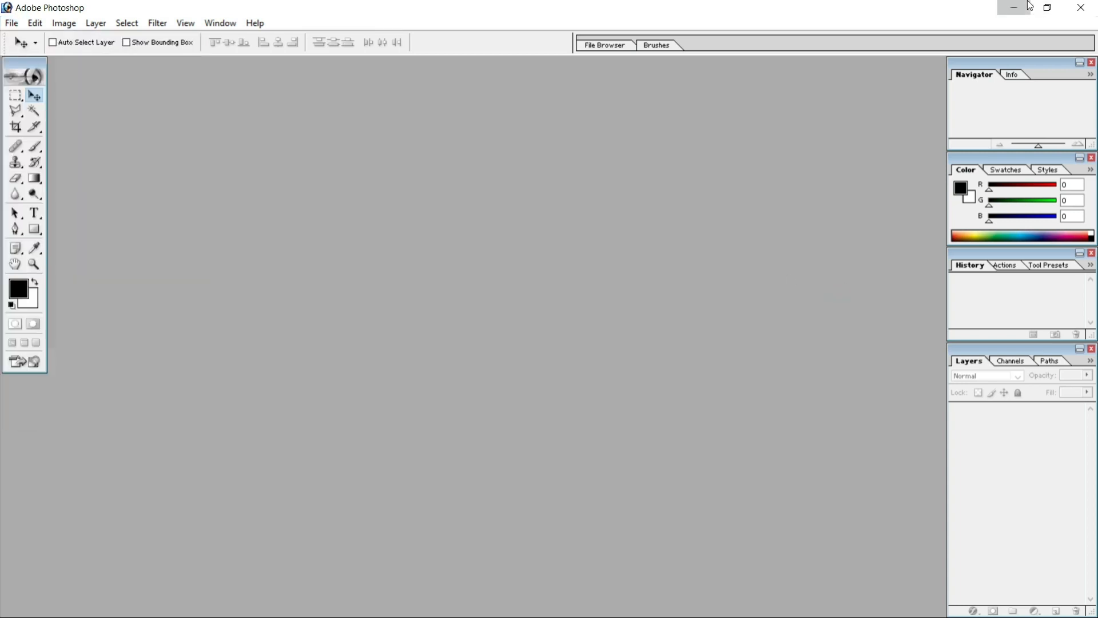
pyautogui.click(1022, 5)
pyautogui.rightClick(858, 212)
pyautogui.click(901, 257)
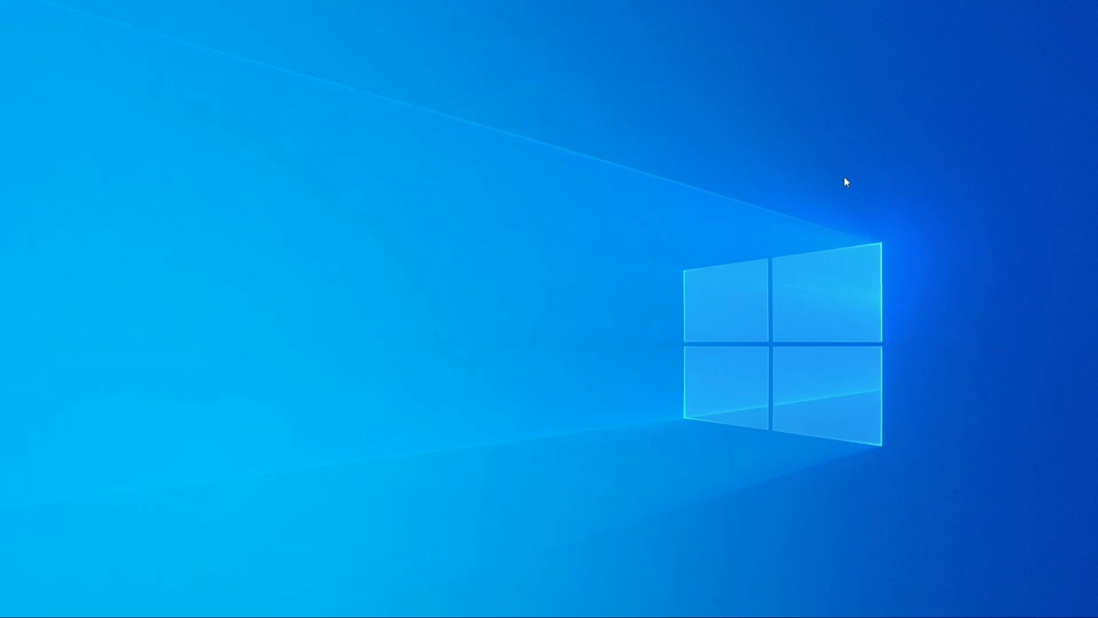
pyautogui.rightClick(843, 175)
pyautogui.click(901, 218)
pyautogui.rightClick(861, 162)
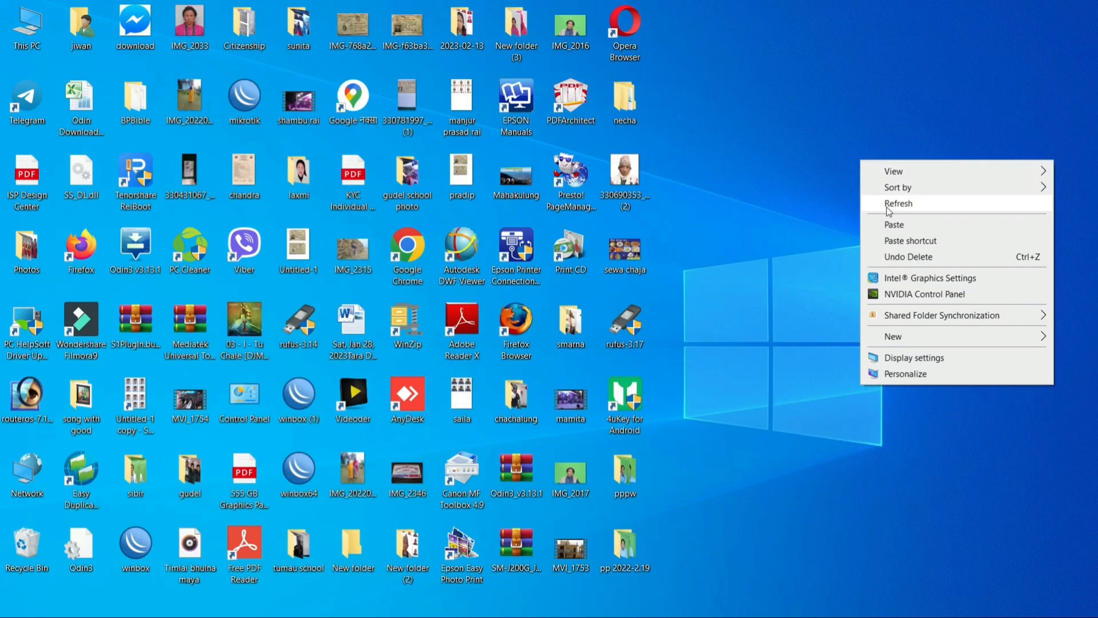
pyautogui.click(893, 203)
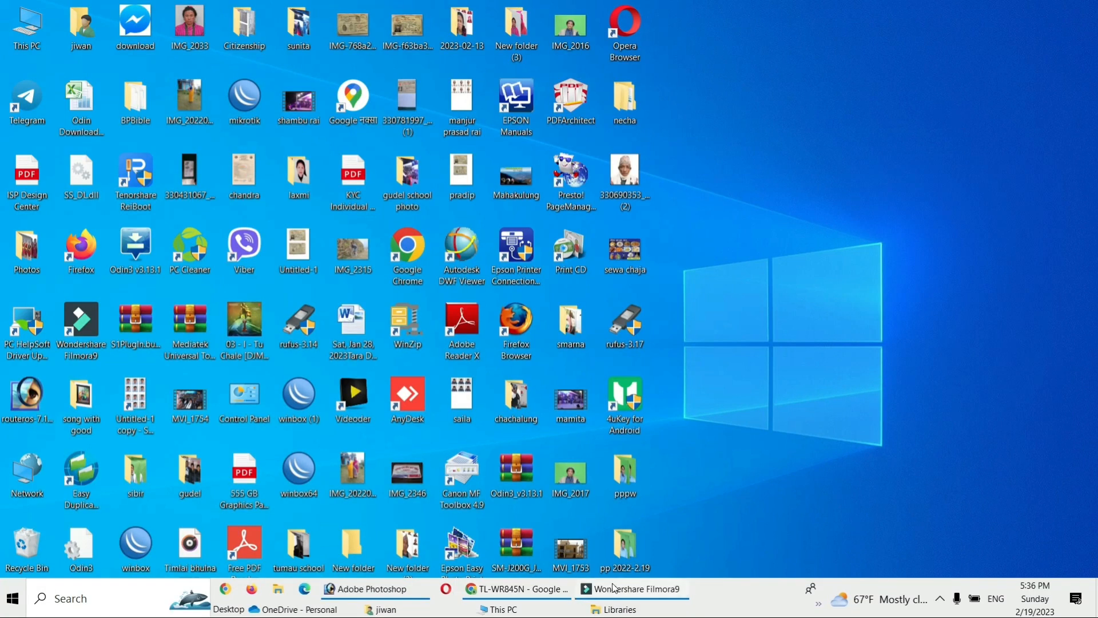
pyautogui.click(399, 591)
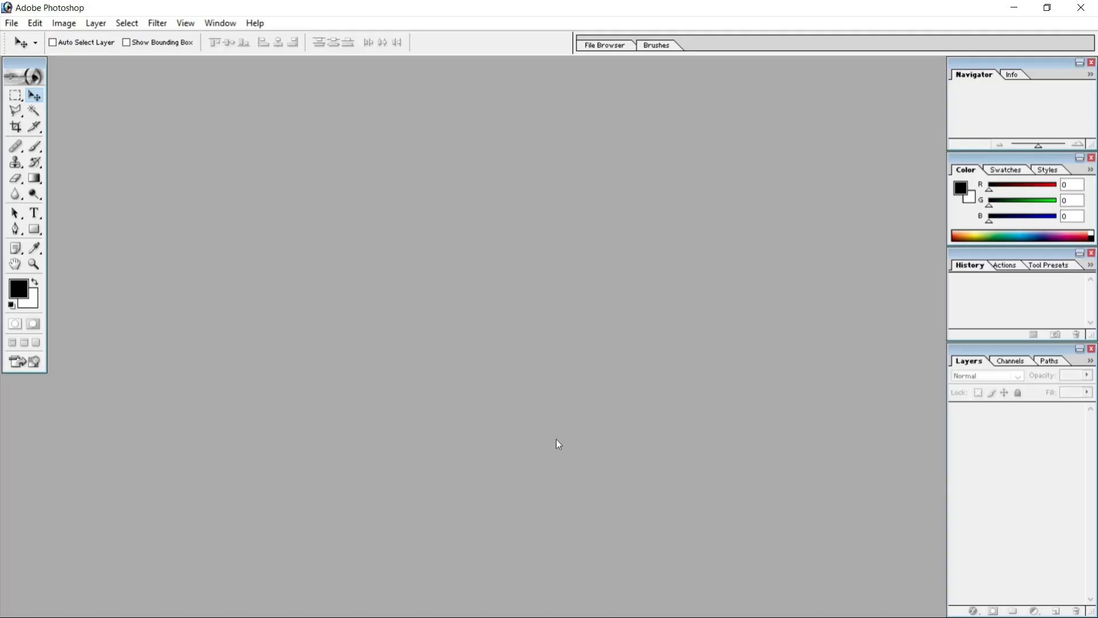
pyautogui.click(12, 23)
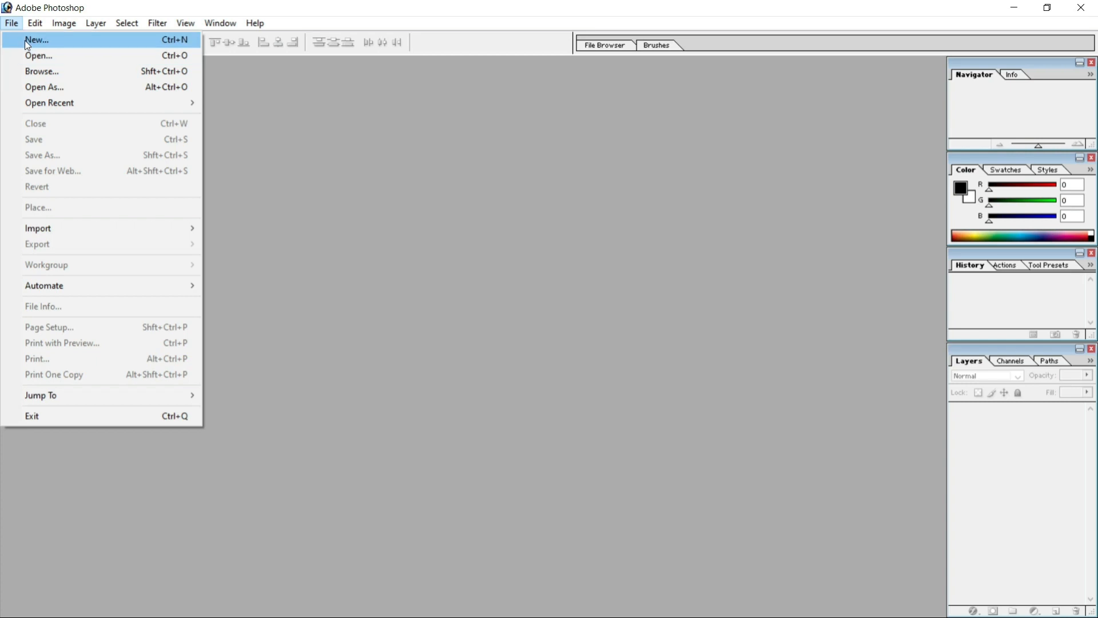
pyautogui.click(1047, 8)
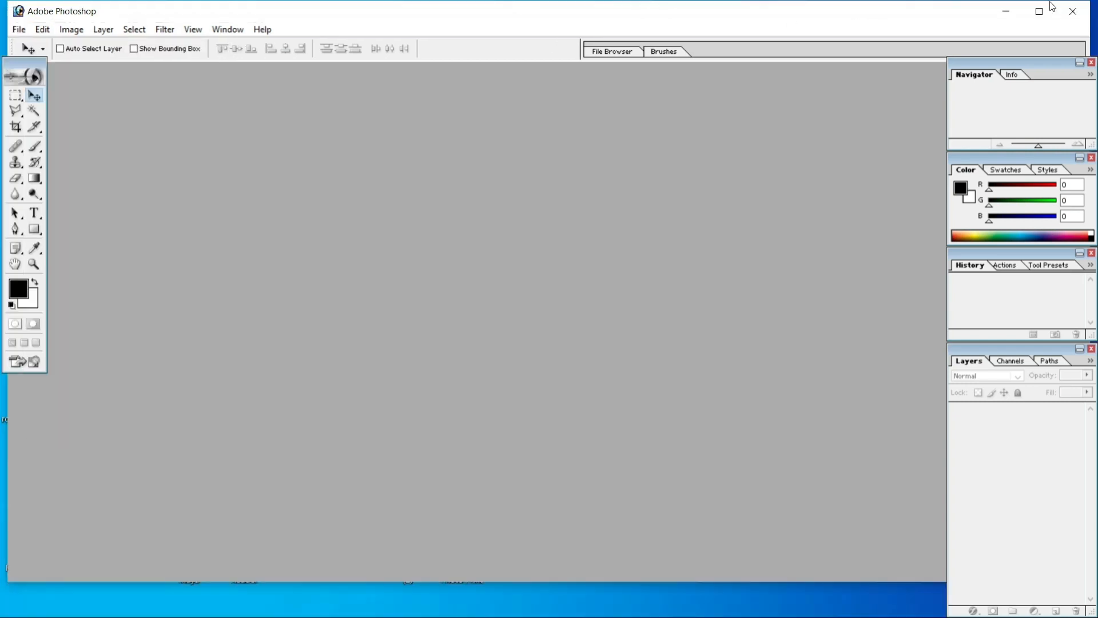
pyautogui.click(1006, 11)
pyautogui.rightClick(925, 112)
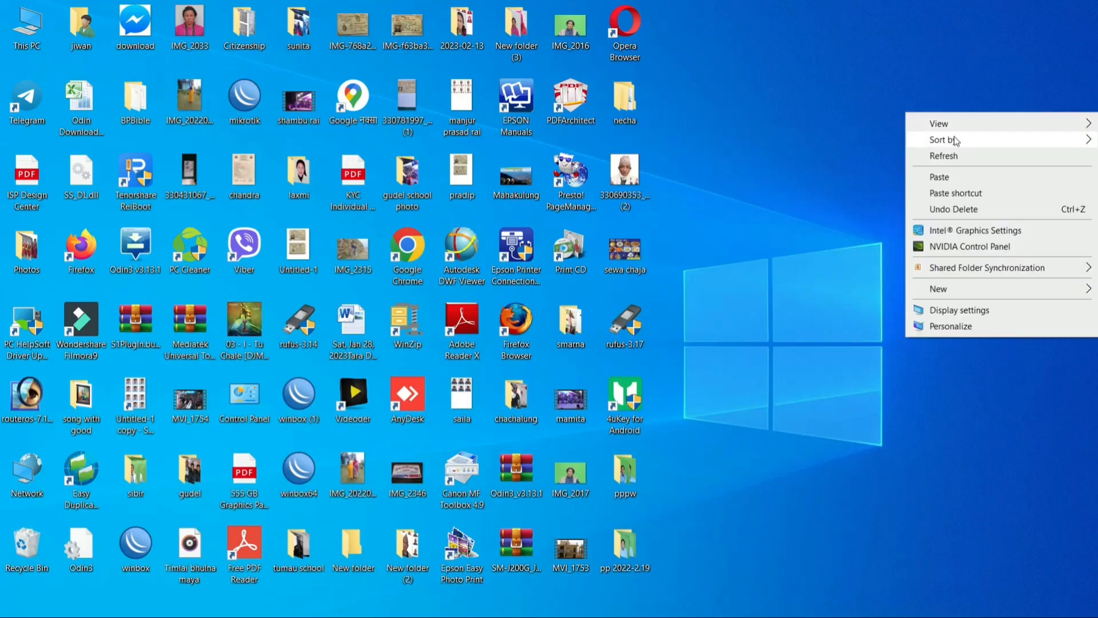
pyautogui.click(944, 155)
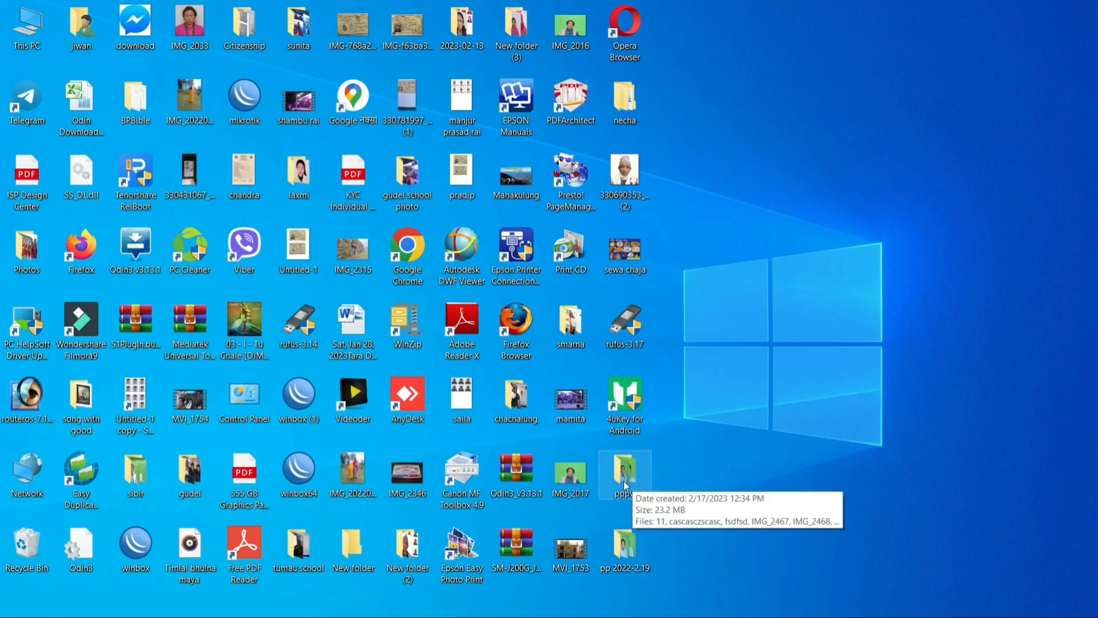
# Open the desktop folder pp 2022-2.19, look through its portrait photos, and minimize the folder window.
pyautogui.doubleClick(631, 558)
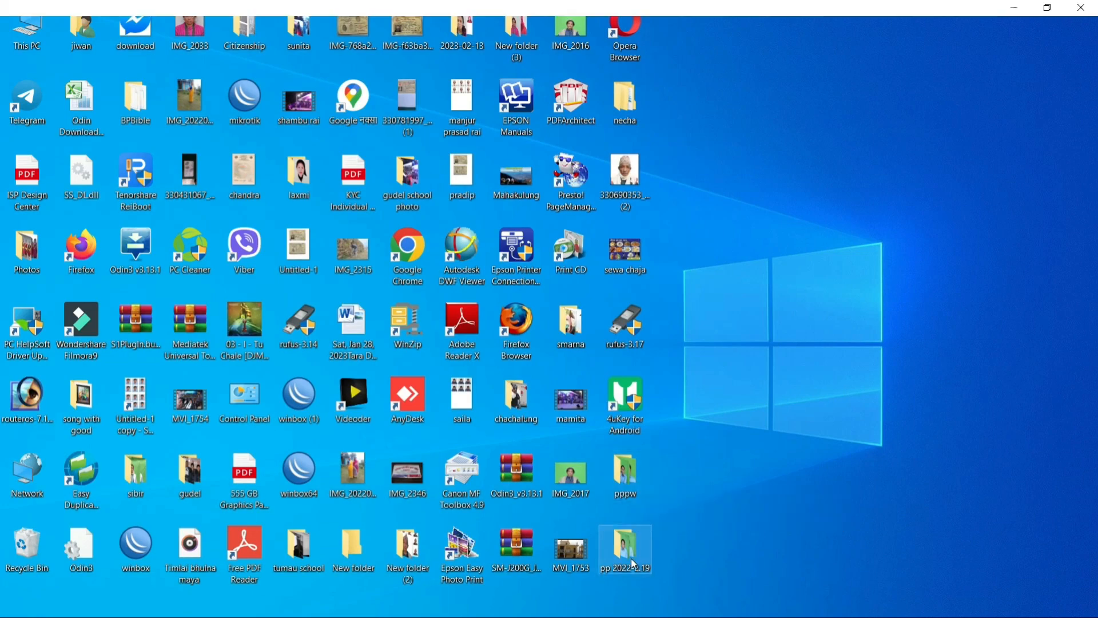
pyautogui.scroll(-3, 647, 332)
pyautogui.scroll(3, 680, 329)
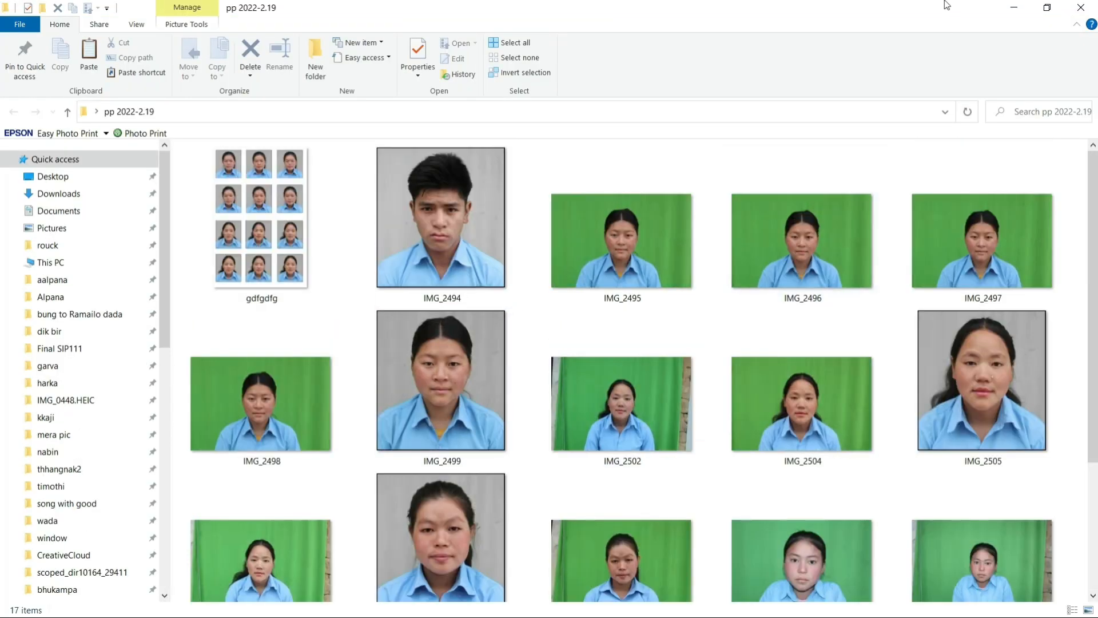
pyautogui.click(1014, 8)
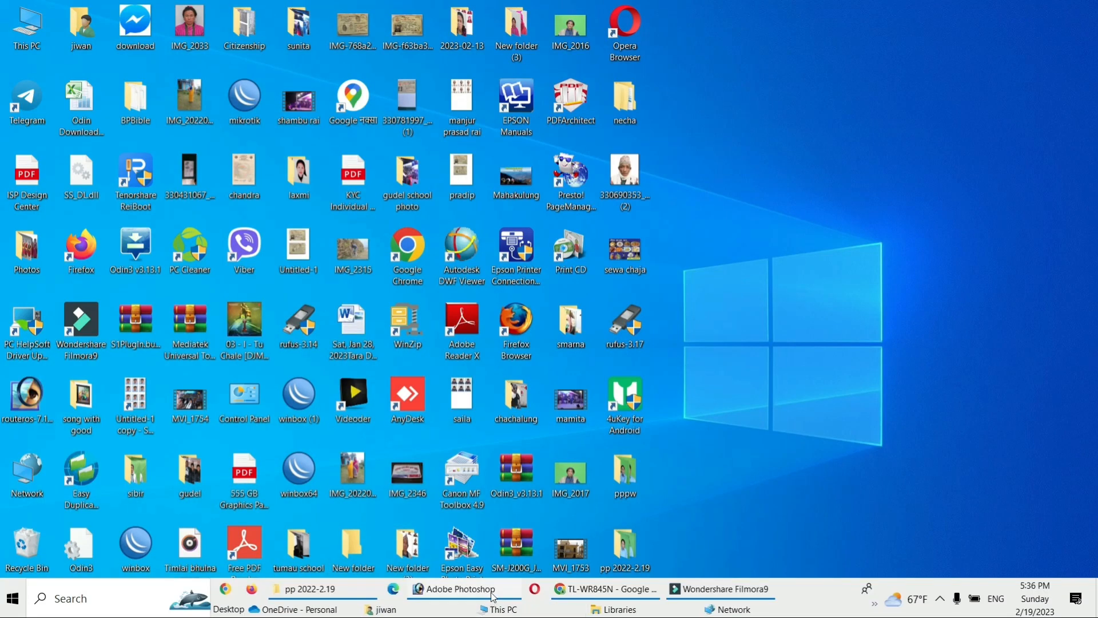
pyautogui.click(480, 595)
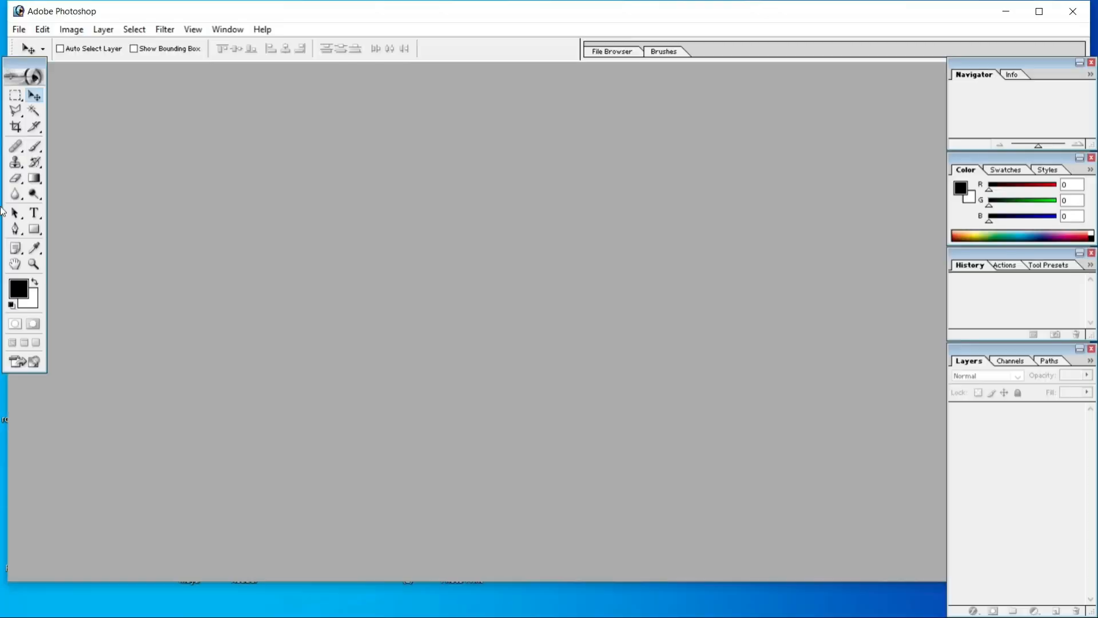
pyautogui.click(19, 30)
pyautogui.click(32, 61)
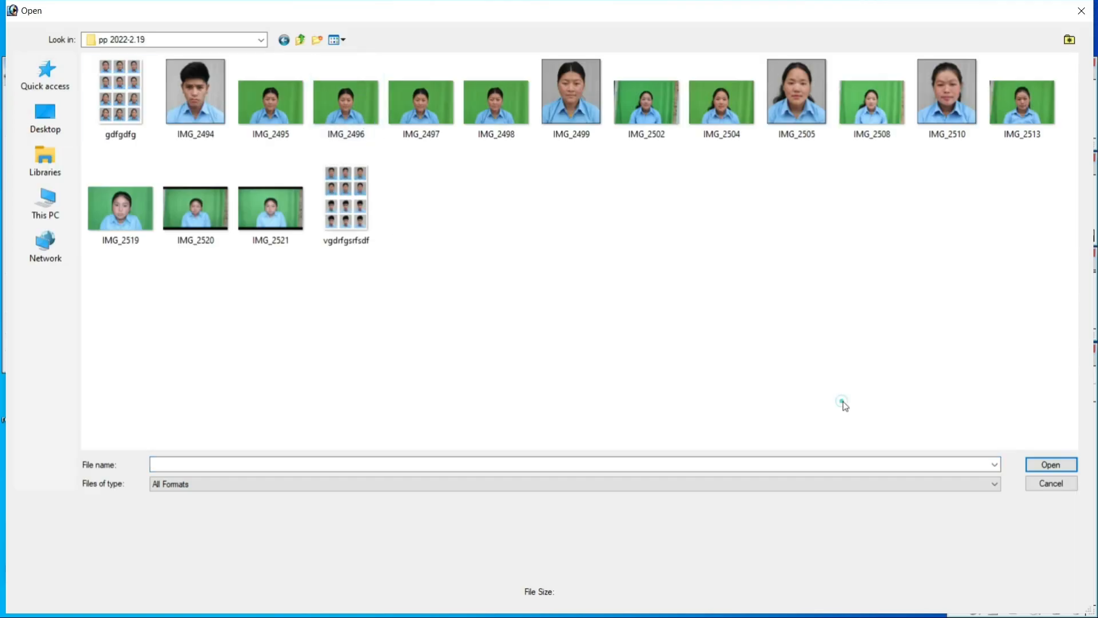
pyautogui.click(1080, 8)
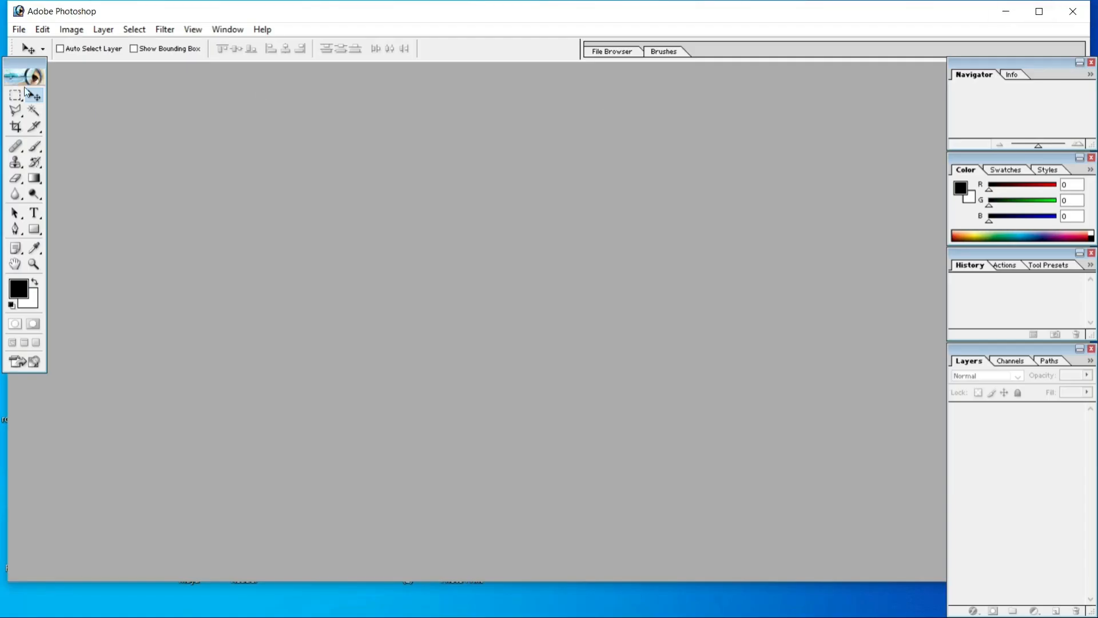
# Restart Photoshop by closing it and opening the routeros desktop file, and dismiss the resulting message.
pyautogui.click(1041, 11)
pyautogui.click(1080, 8)
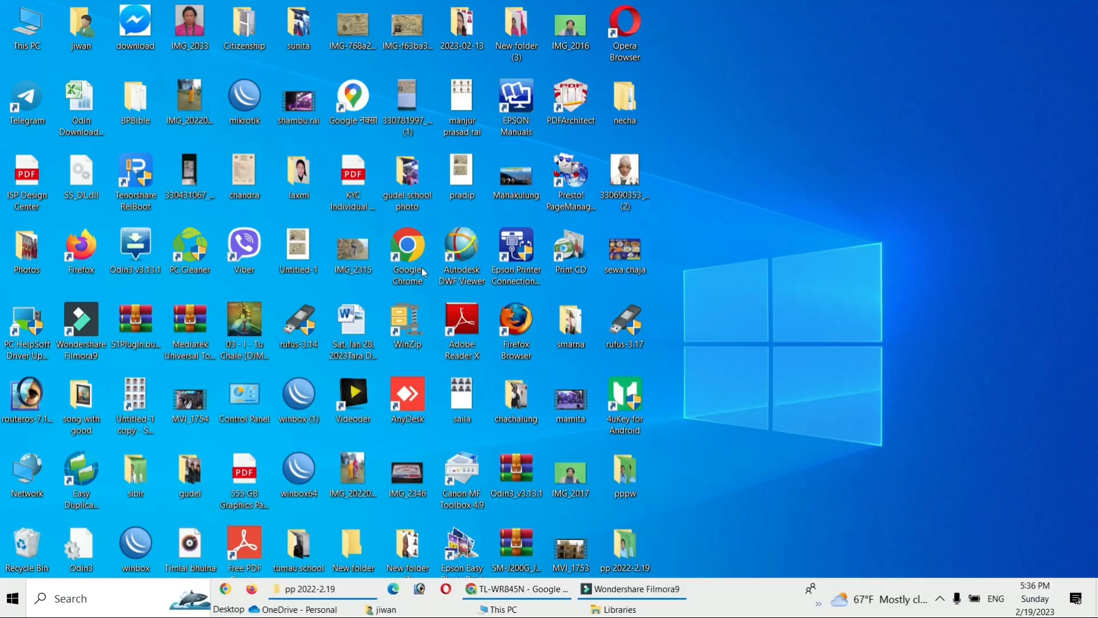
pyautogui.doubleClick(27, 400)
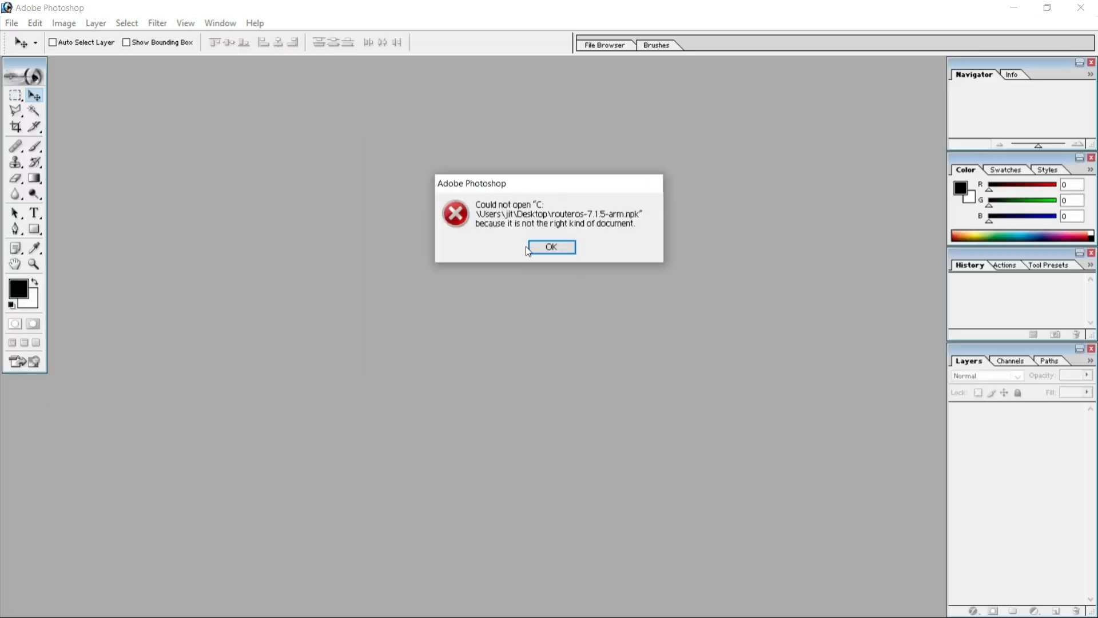
pyautogui.click(546, 248)
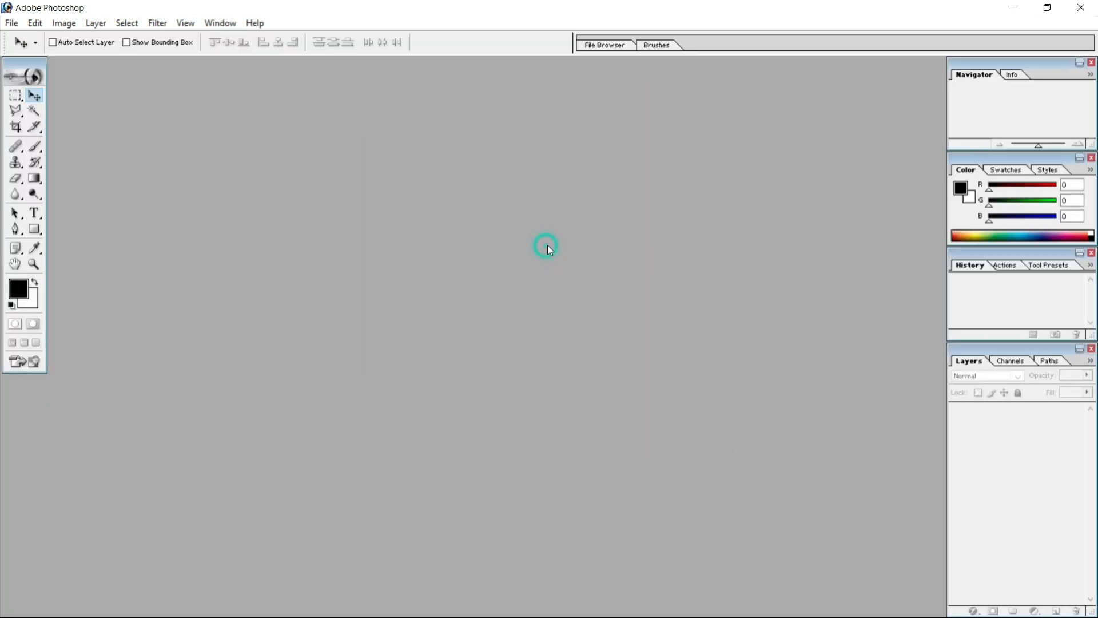
# Open the photos IMG_2519, IMG_2520 and IMG_2521 together from the desktop folder pp 2022-2.19.
pyautogui.click(12, 23)
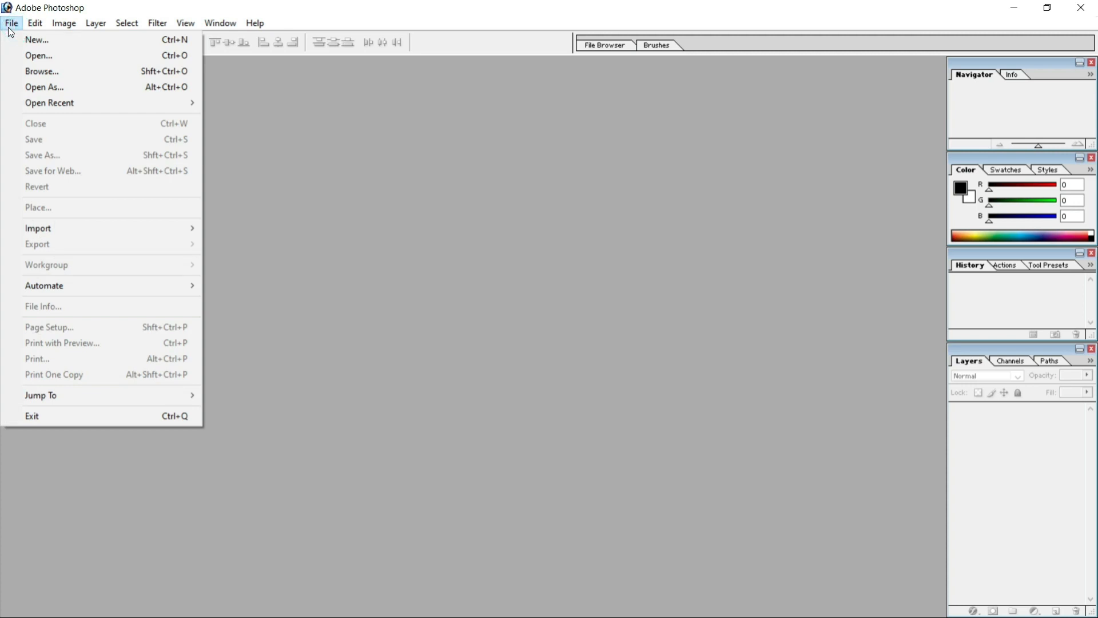
pyautogui.click(36, 55)
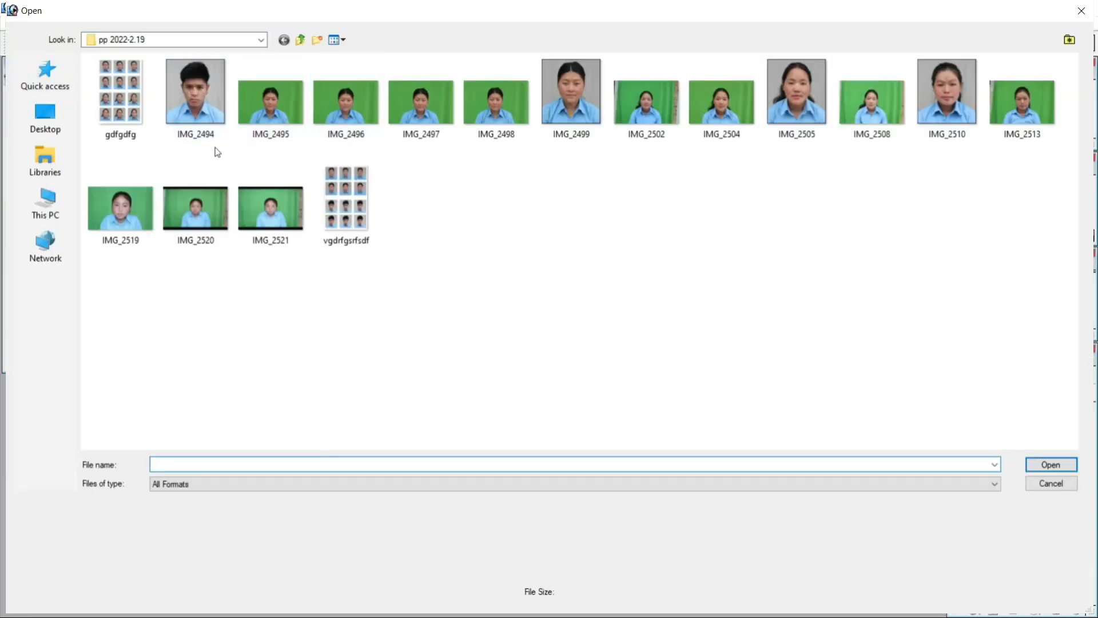
pyautogui.click(44, 115)
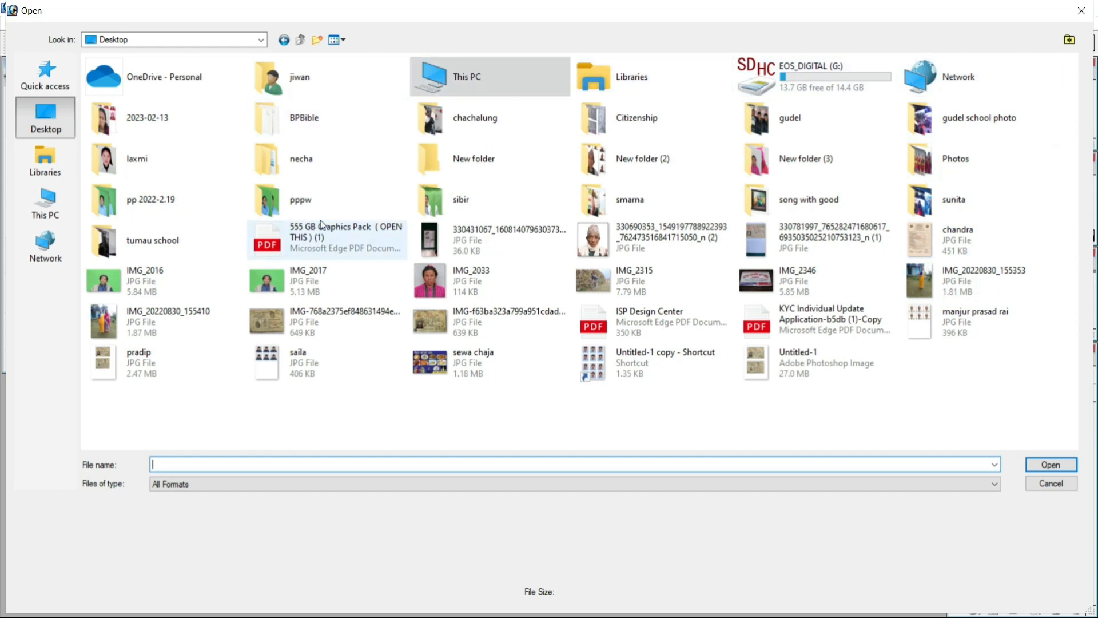
pyautogui.doubleClick(172, 197)
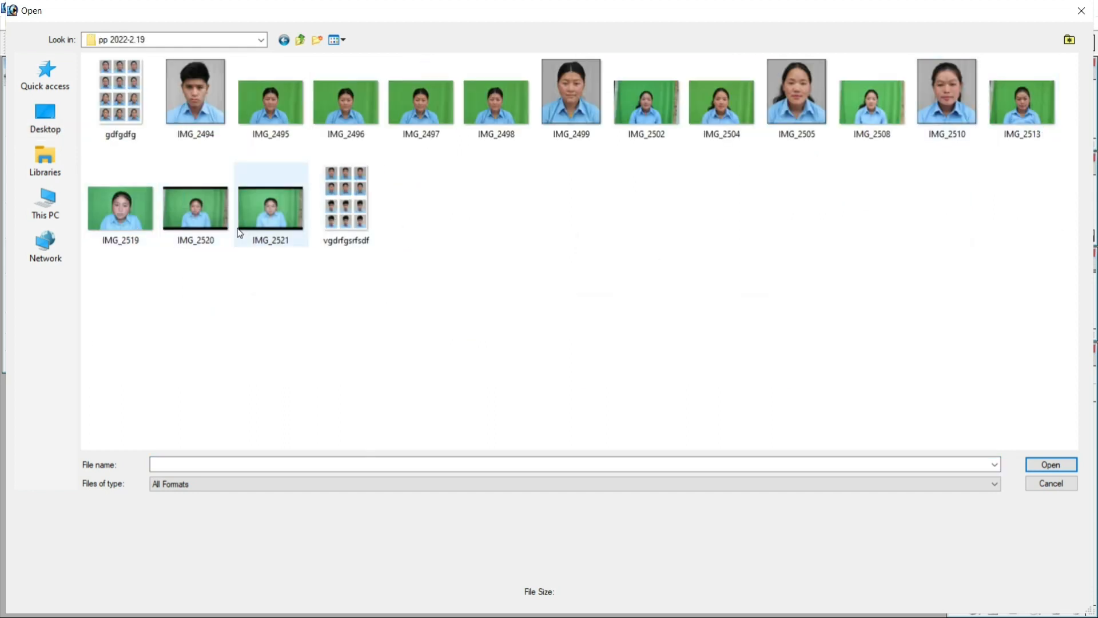
pyautogui.click(277, 227)
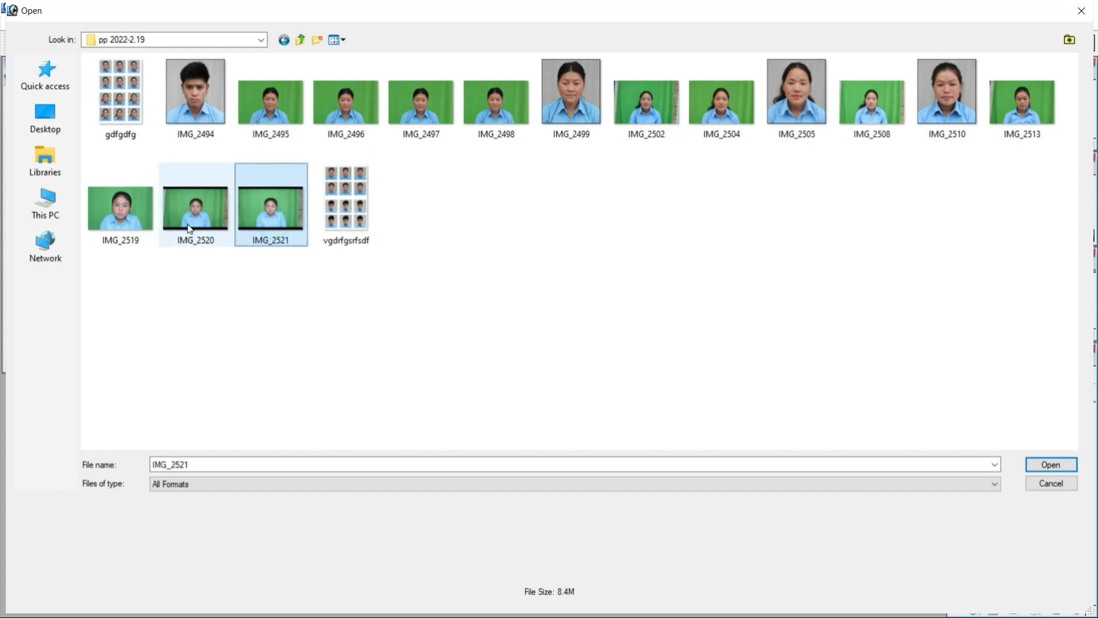
pyautogui.keyDown('ctrl'); pyautogui.click(189, 221); pyautogui.keyUp('ctrl')
pyautogui.keyDown('ctrl'); pyautogui.click(117, 220); pyautogui.keyUp('ctrl')
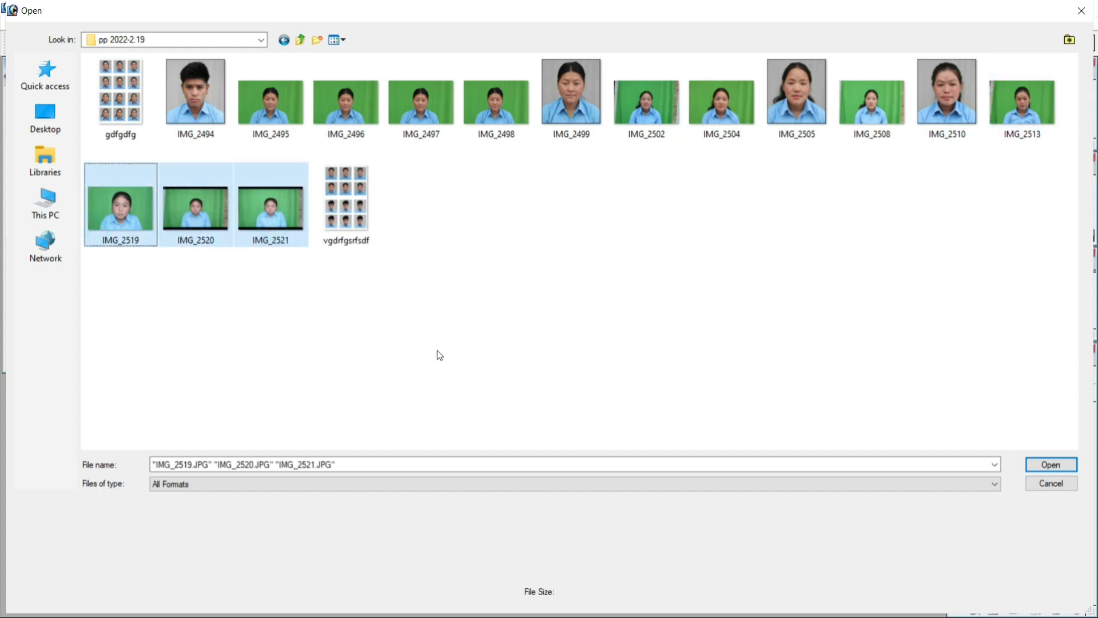
pyautogui.press('Return')
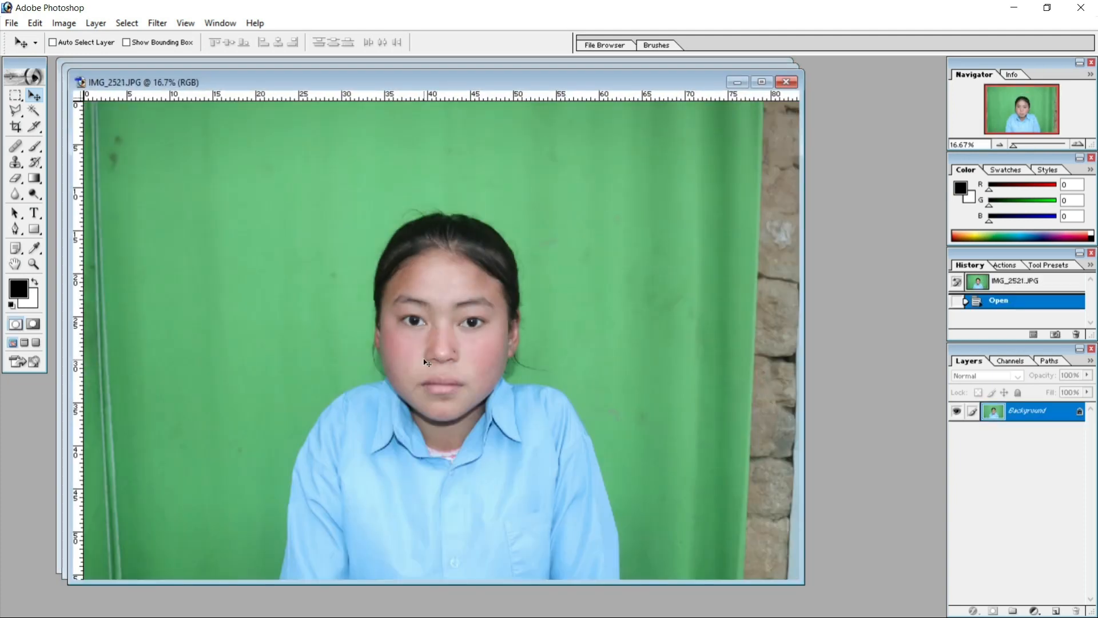
# Activate the Crop tool and close all three open photos.
pyautogui.click(16, 127)
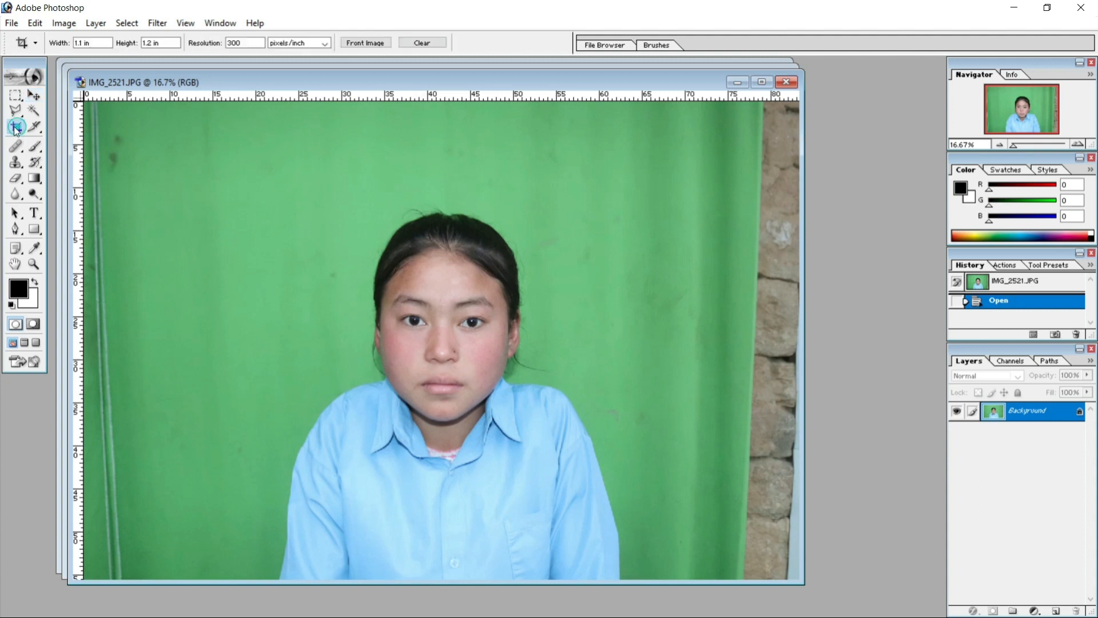
pyautogui.click(786, 82)
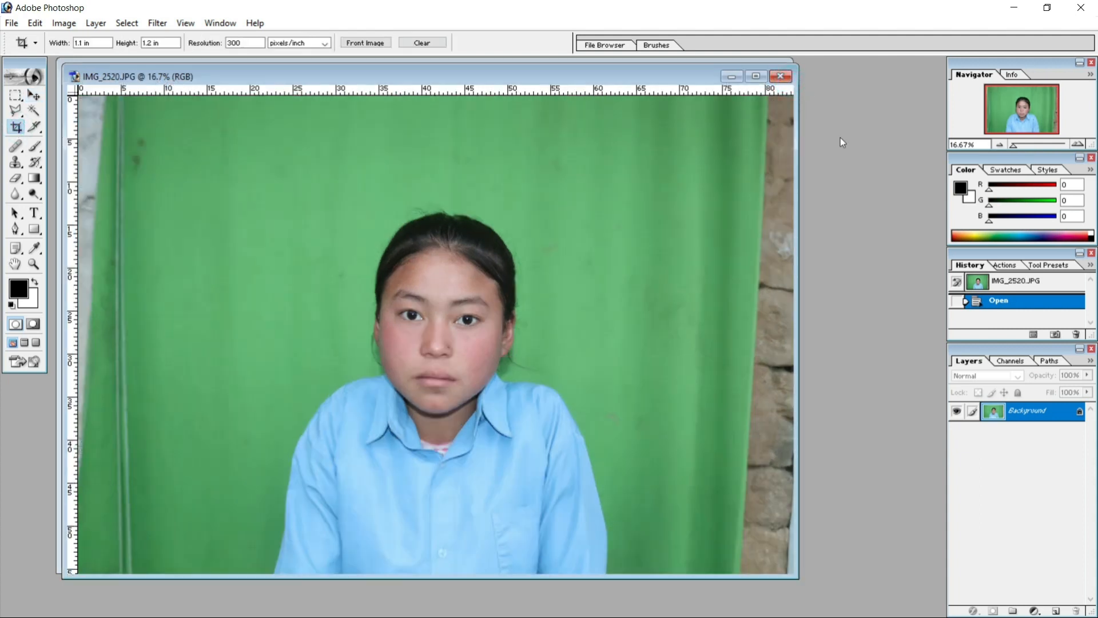
pyautogui.click(780, 76)
pyautogui.click(775, 71)
# Reopen IMG_2519, IMG_2520 and IMG_2521 together from the folder pp 2022-2.19.
pyautogui.click(11, 24)
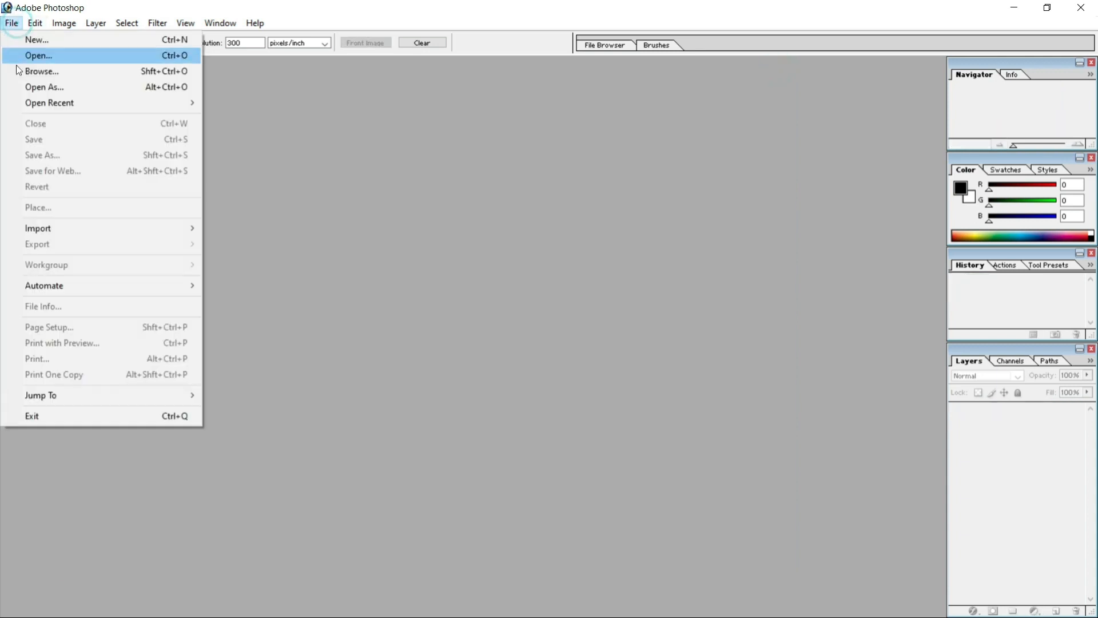
pyautogui.click(30, 50)
pyautogui.click(258, 214)
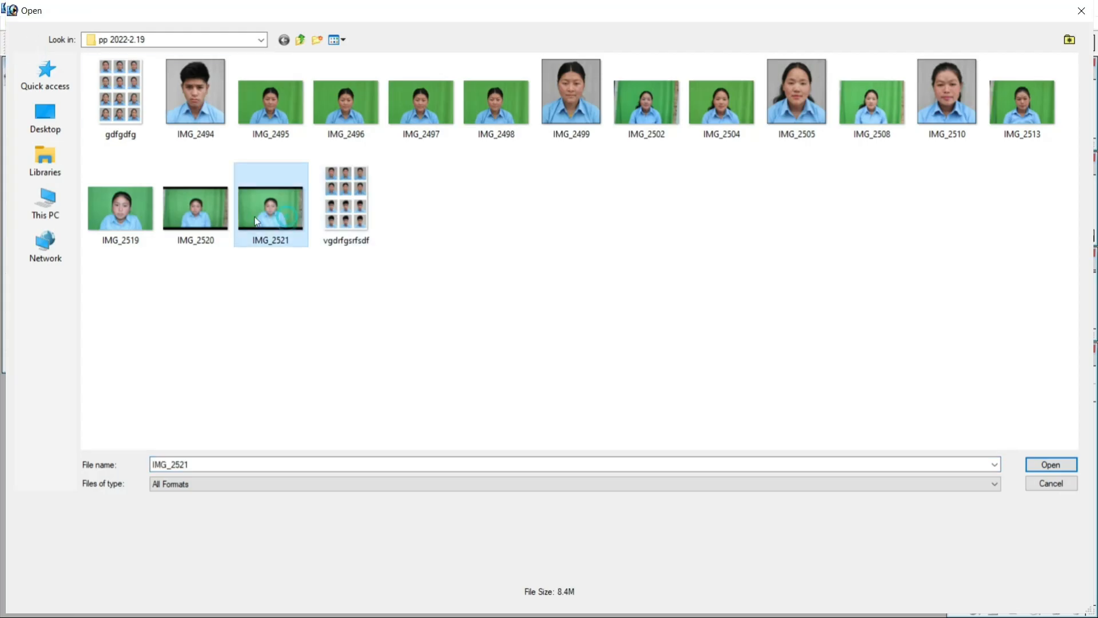
pyautogui.keyDown('ctrl'); pyautogui.click(209, 221); pyautogui.keyUp('ctrl')
pyautogui.keyDown('ctrl'); pyautogui.click(139, 224); pyautogui.keyUp('ctrl')
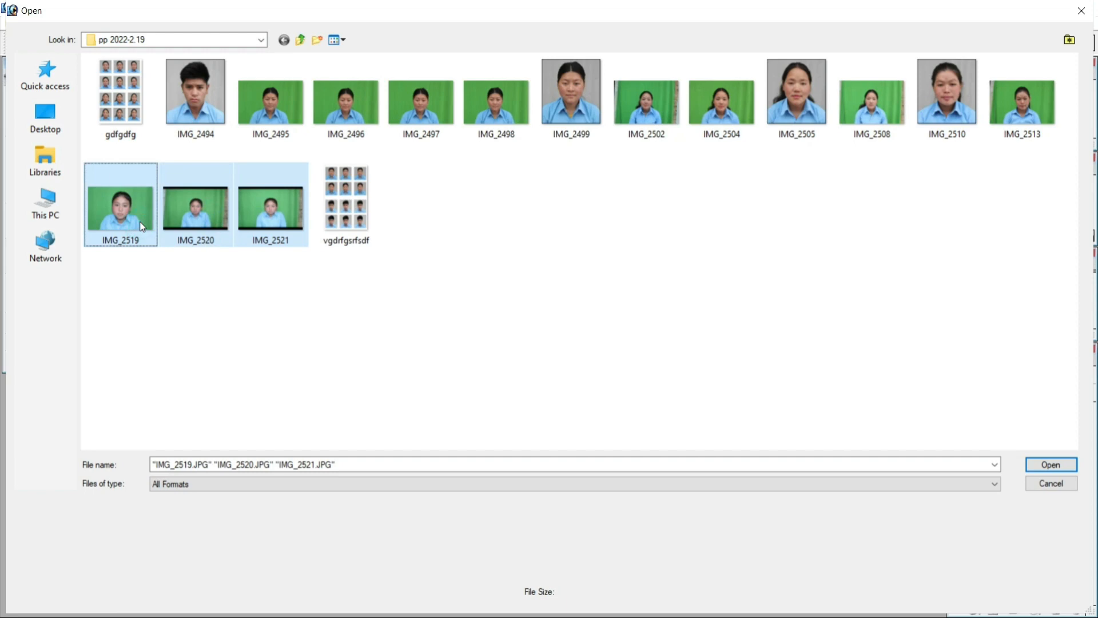
pyautogui.press('Return')
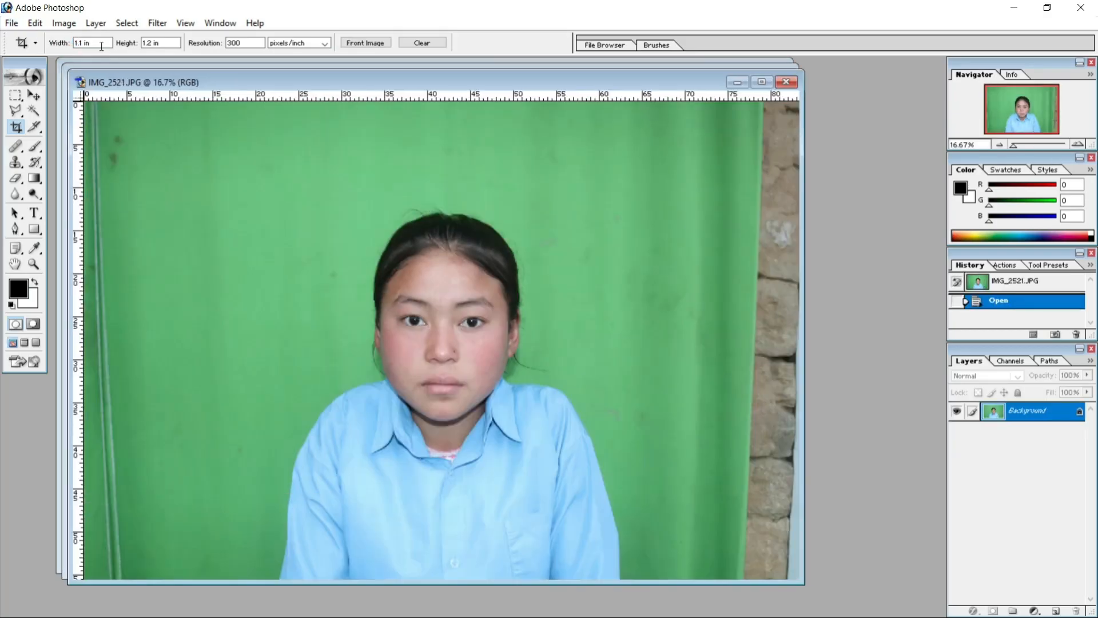
# Set the Crop tool to a width of 1.1 in, a height of 1.2 in and a resolution of 300 pixels/inch.
pyautogui.doubleClick(87, 44)
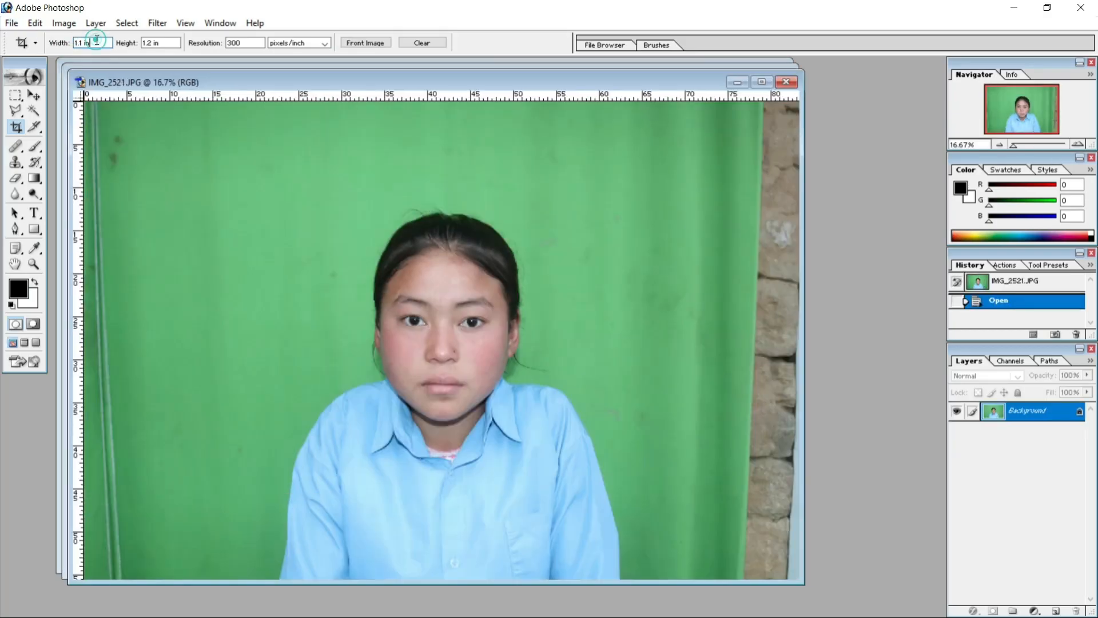
pyautogui.doubleClick(250, 43)
pyautogui.write('3')
pyautogui.click(152, 44)
pyautogui.write('1')
pyautogui.click(34, 126)
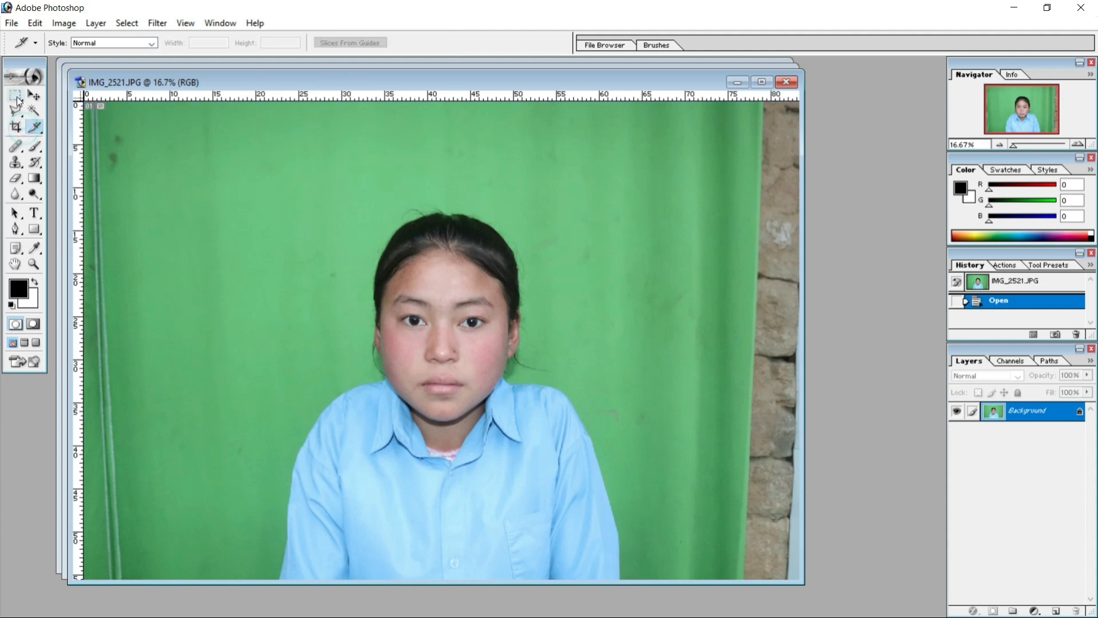
pyautogui.click(17, 96)
pyautogui.click(16, 127)
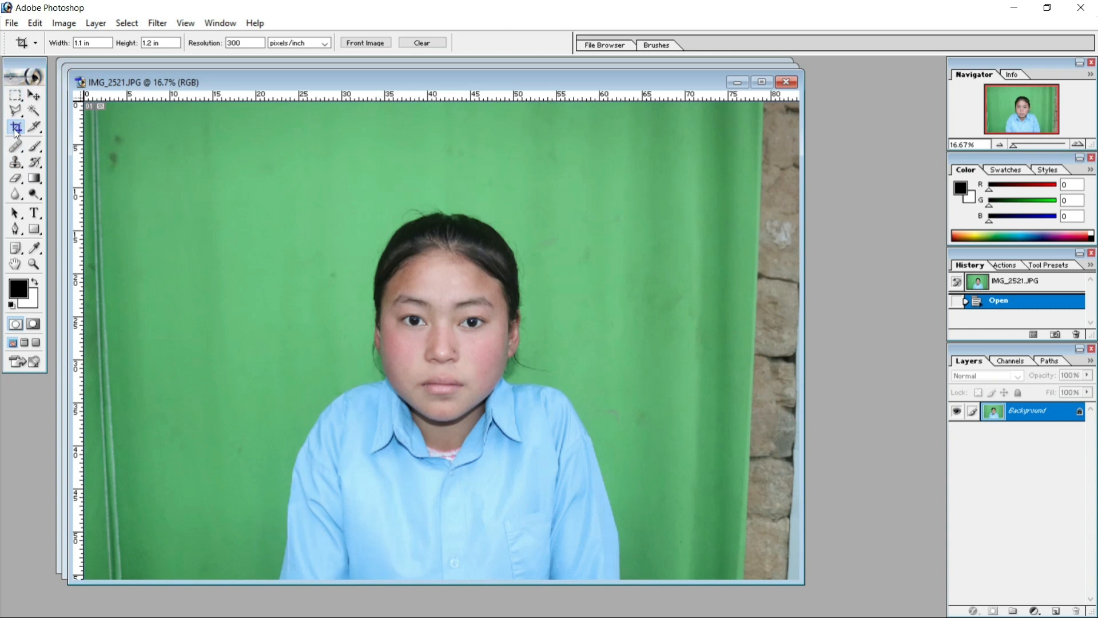
pyautogui.click(16, 95)
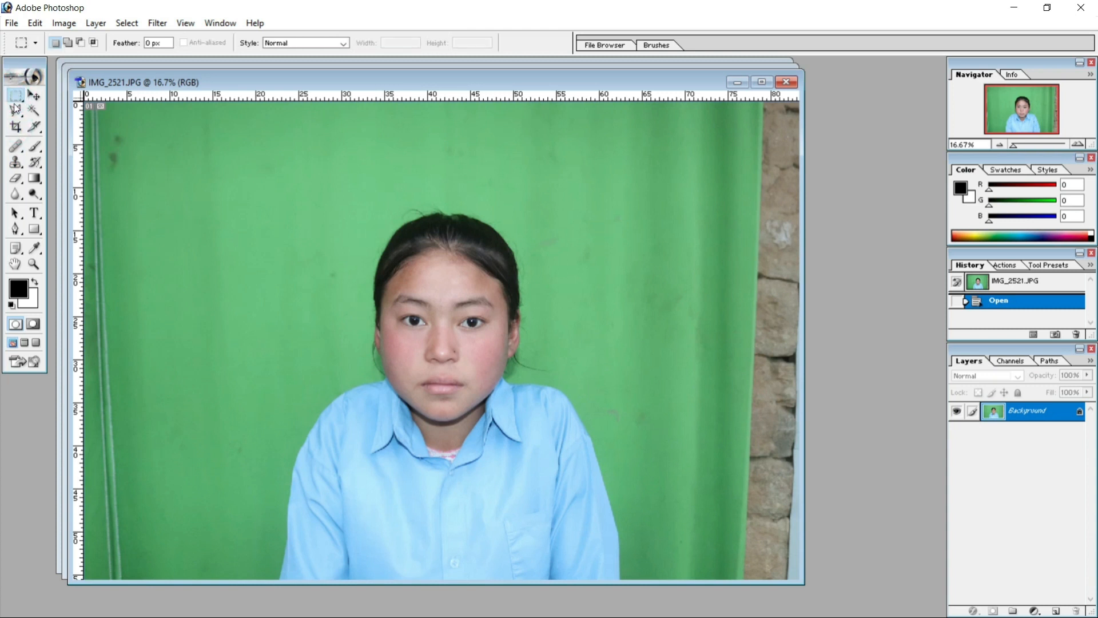
pyautogui.click(16, 111)
pyautogui.click(15, 126)
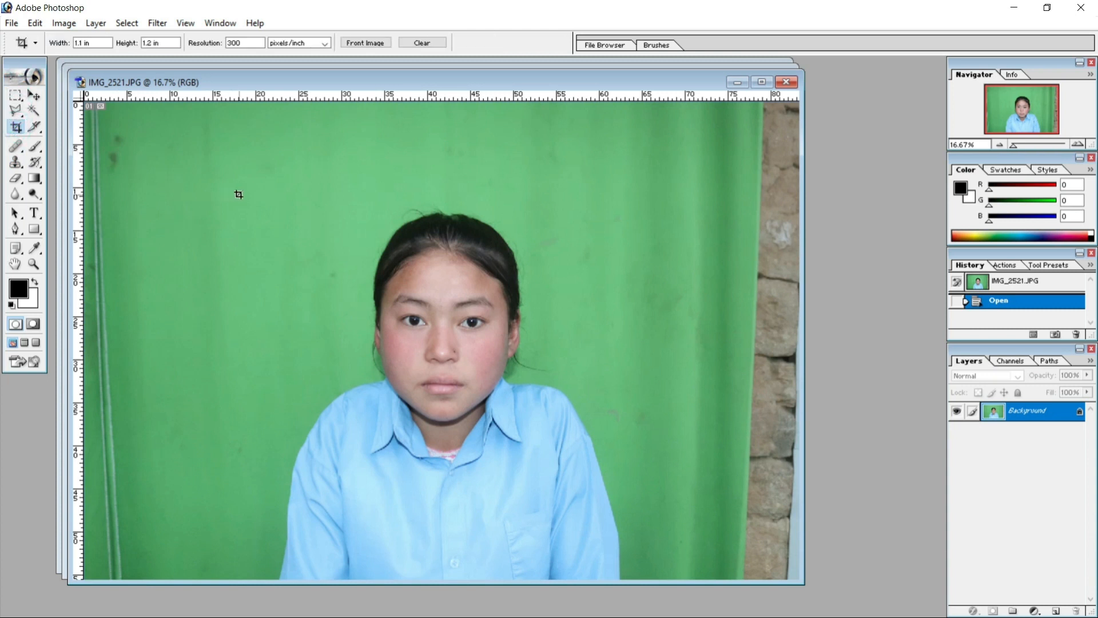
# Close the IMG_2520 photo and bring IMG_2521 to the front over IMG_2519.
pyautogui.moveTo(551, 80); pyautogui.dragTo(606, 416)
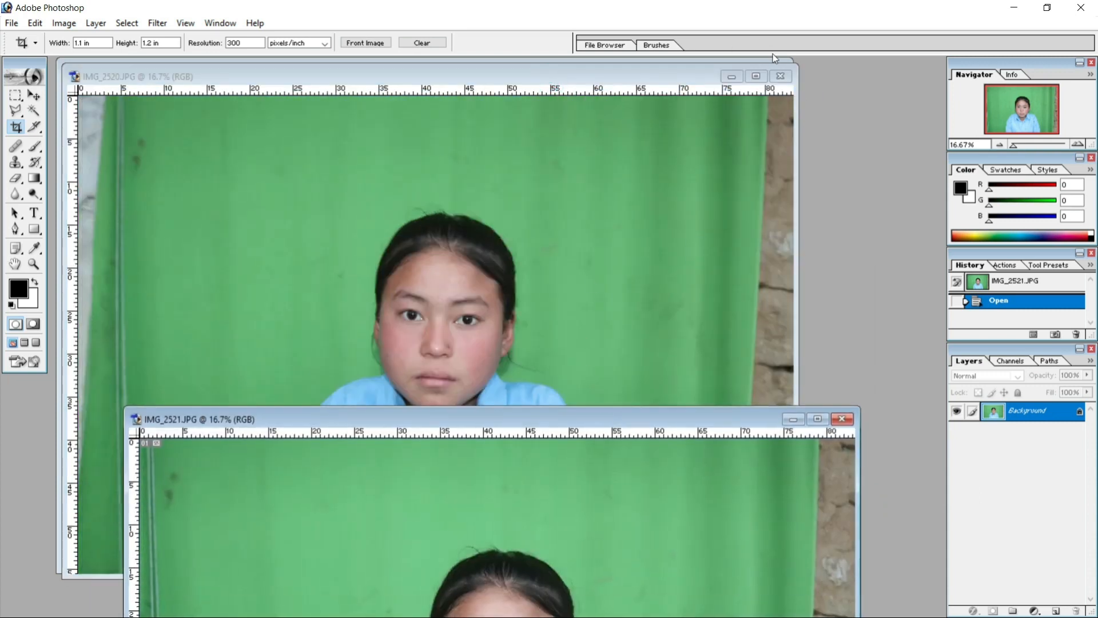
pyautogui.click(781, 76)
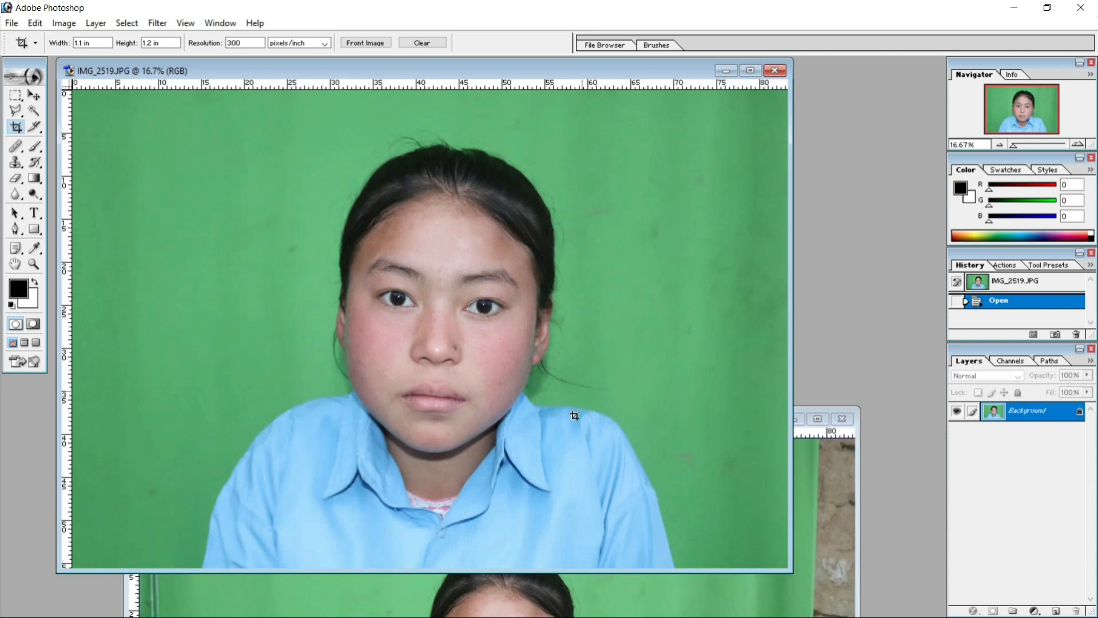
pyautogui.click(340, 612)
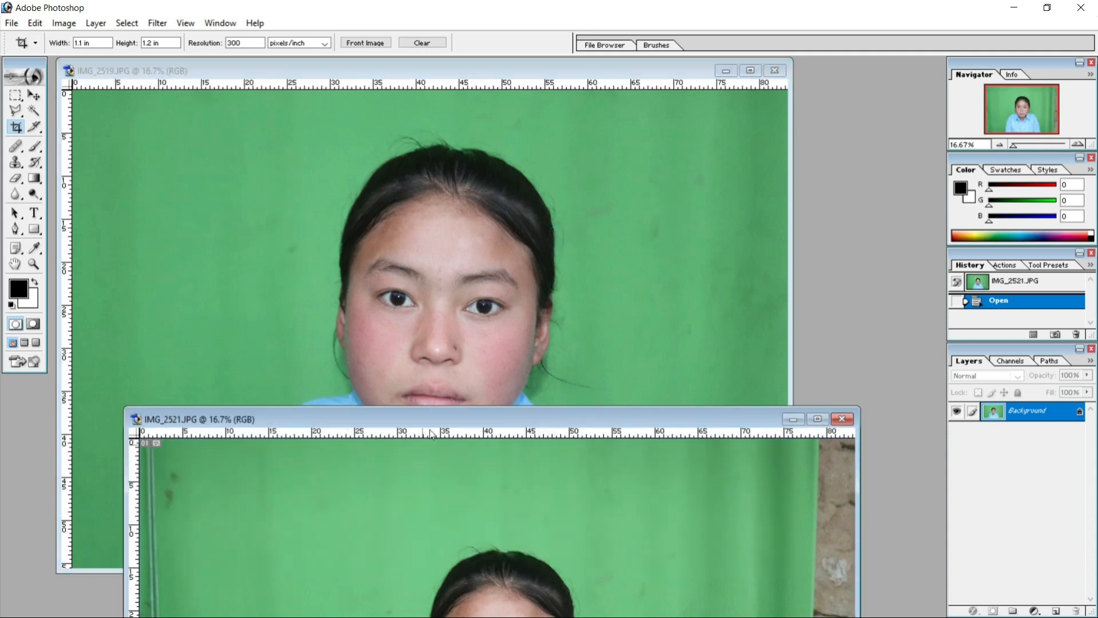
pyautogui.moveTo(439, 409); pyautogui.dragTo(424, 80)
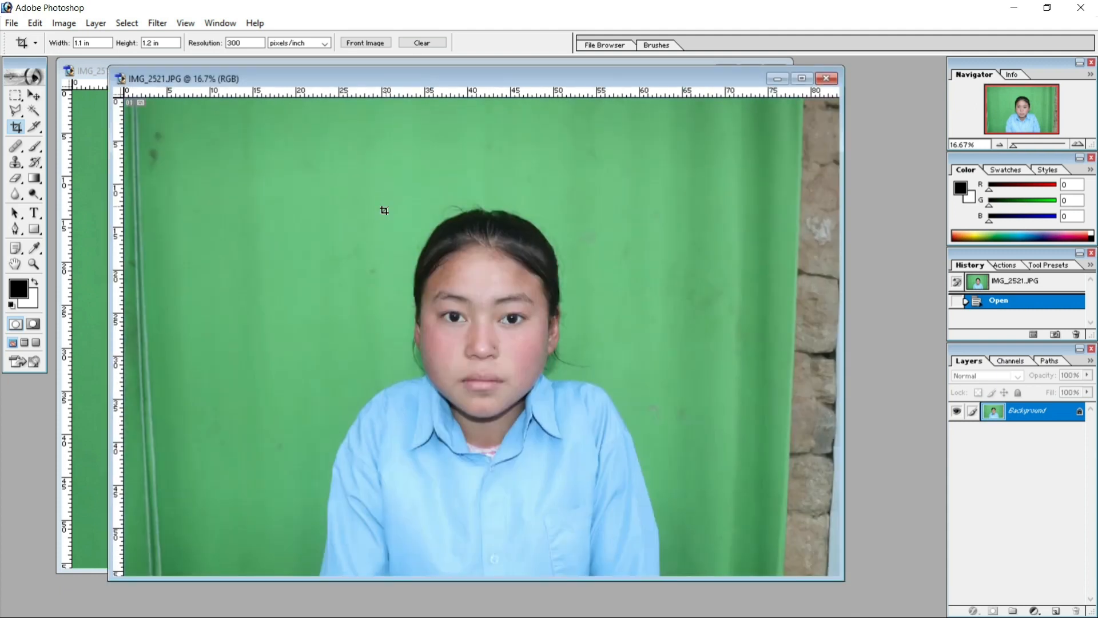
# Draw a crop frame around the head and shoulders in IMG_2521 and adjust its size and position around the face.
pyautogui.moveTo(359, 208); pyautogui.dragTo(630, 463)
pyautogui.moveTo(684, 506); pyautogui.dragTo(649, 538)
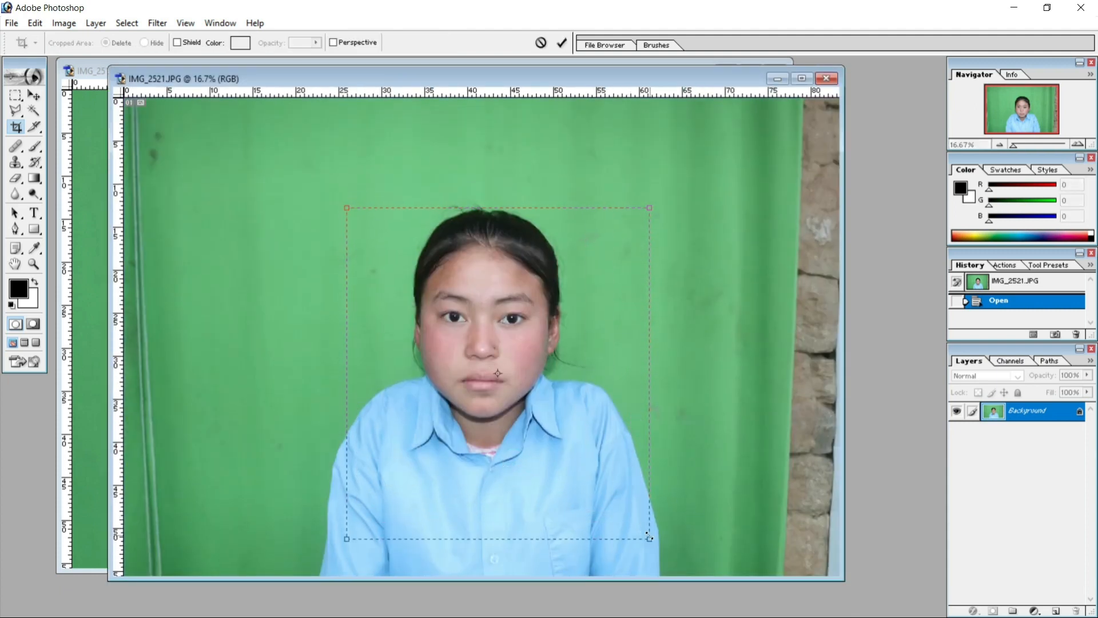
pyautogui.moveTo(600, 505); pyautogui.dragTo(585, 489)
pyautogui.moveTo(634, 522); pyautogui.dragTo(610, 495)
pyautogui.moveTo(520, 420); pyautogui.dragTo(533, 422)
pyautogui.moveTo(624, 496); pyautogui.dragTo(635, 502)
pyautogui.moveTo(556, 455); pyautogui.dragTo(555, 452)
# Nudge the crop frame to the left and slightly upward to center the face, and apply the crop.
pyautogui.press('Left')
pyautogui.press('Left')
pyautogui.press('Left')
pyautogui.press('Left')
pyautogui.press('Left')
pyautogui.press('Left')
pyautogui.press('Left')
pyautogui.press('Up')
pyautogui.press('Up')
pyautogui.press('Down')
pyautogui.press('Left')
pyautogui.press('Return')
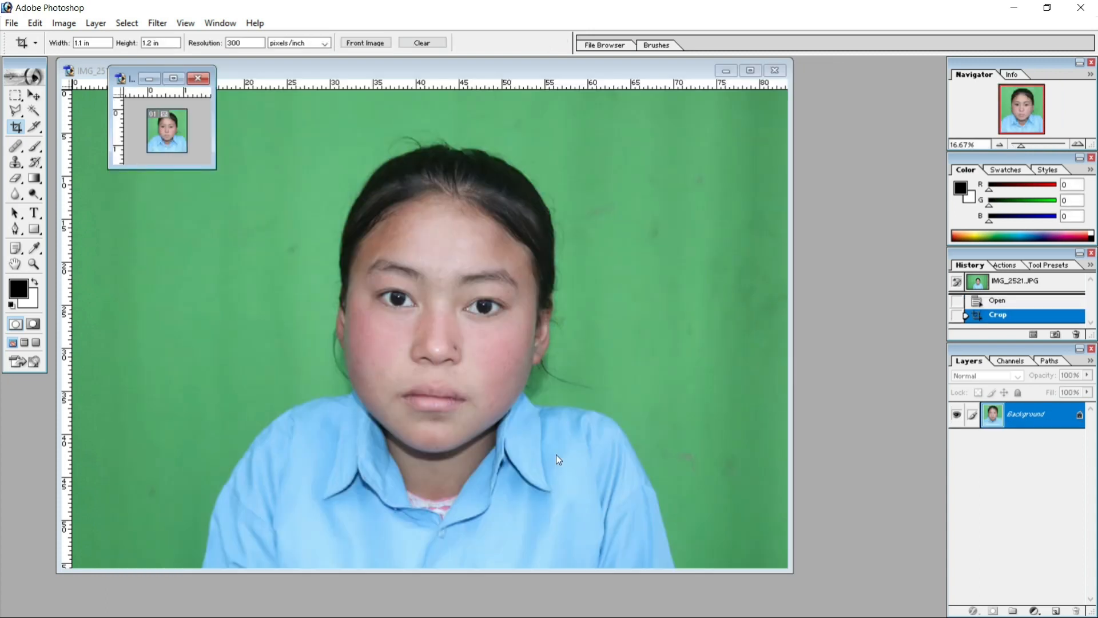
# Try selecting the green background of the cropped IMG_2521 with the Magic Wand at a tolerance of 35.
pyautogui.hotkey('ctrl', '0')
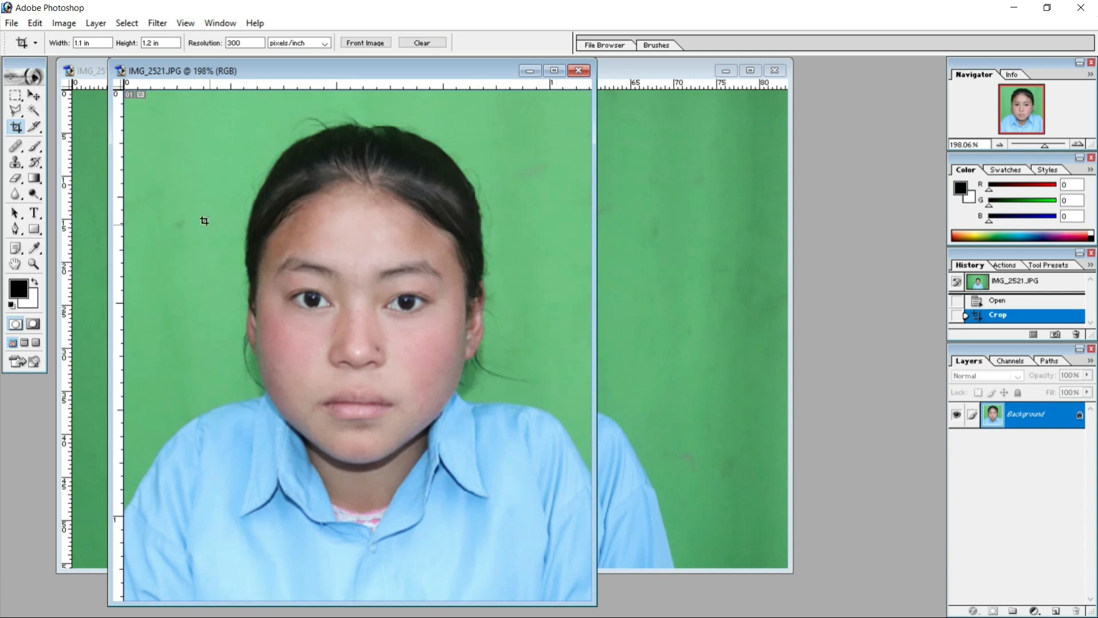
pyautogui.moveTo(297, 61); pyautogui.dragTo(427, 81)
pyautogui.click(34, 110)
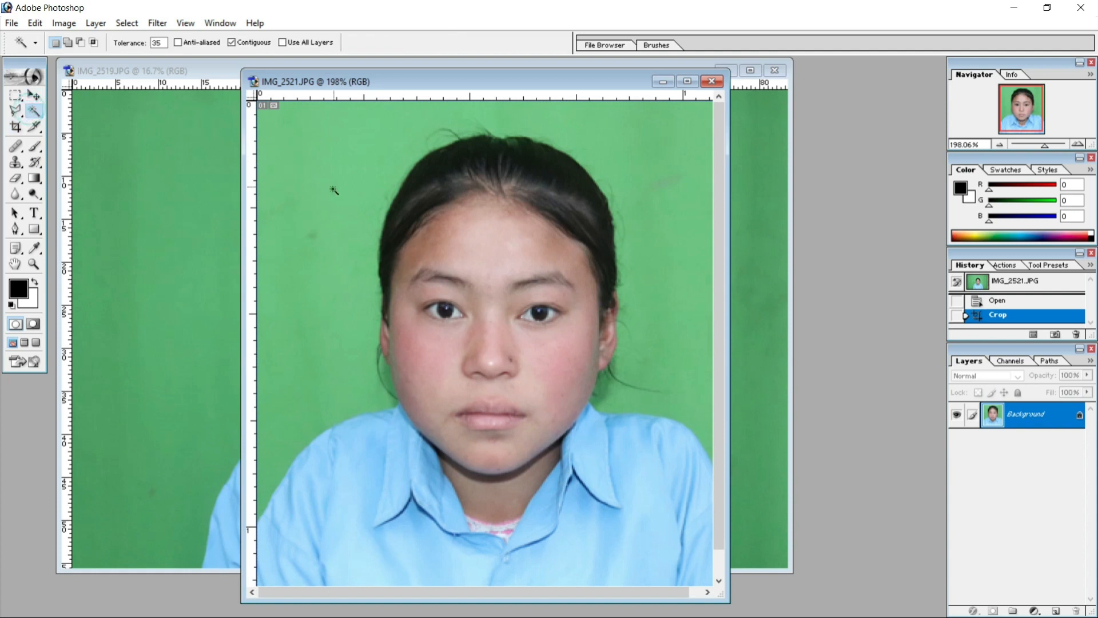
pyautogui.click(338, 191)
pyautogui.hotkey('ctrl', 'd')
pyautogui.click(339, 192)
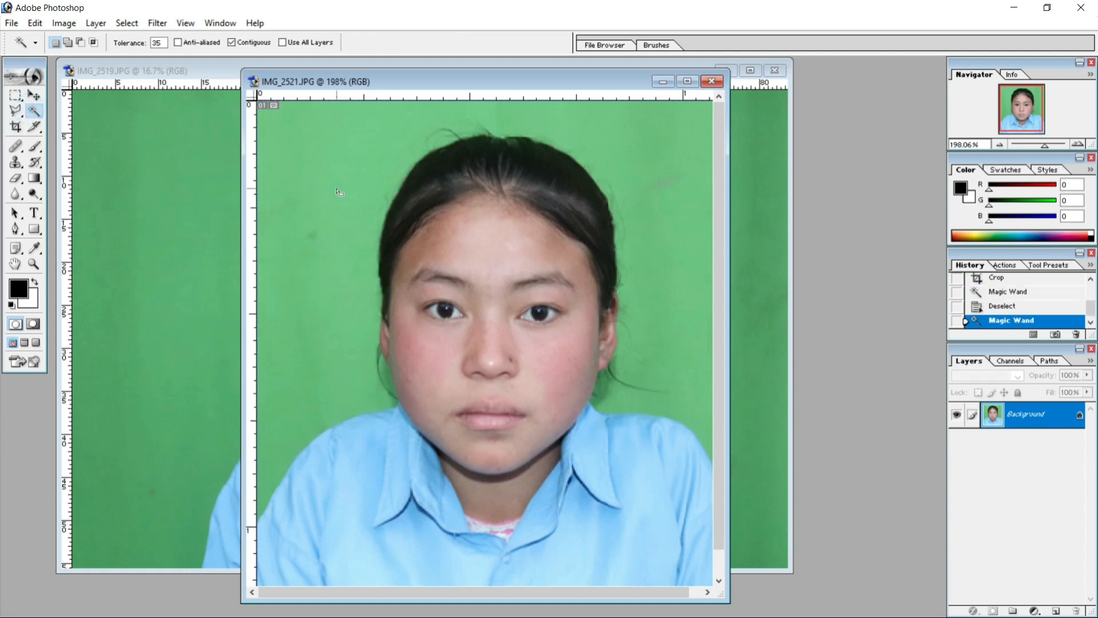
pyautogui.moveTo(314, 172); pyautogui.dragTo(313, 170)
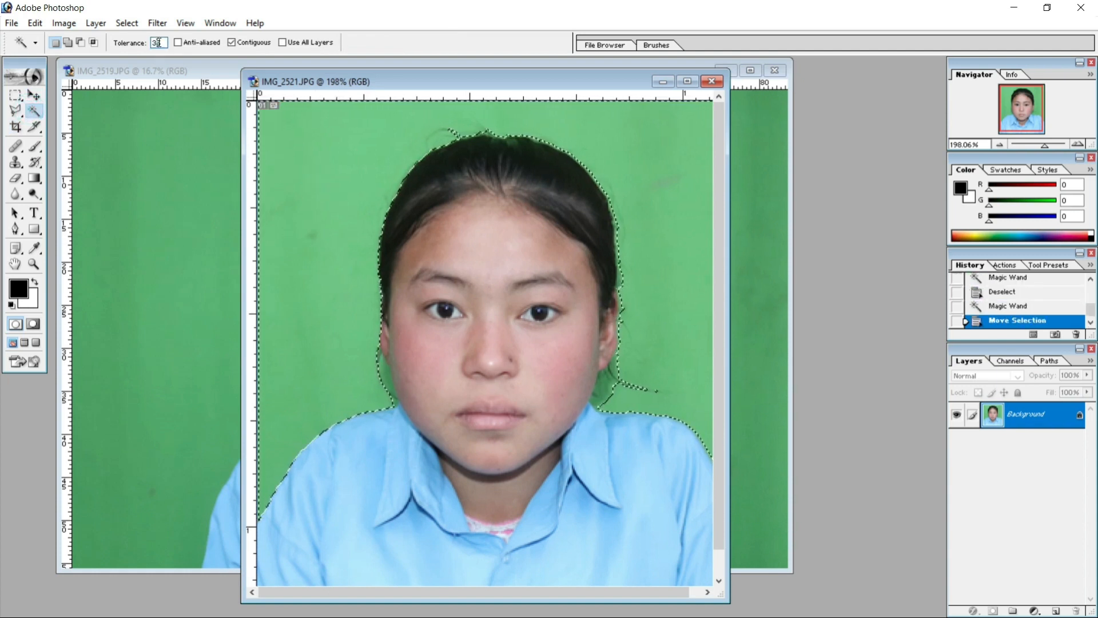
# Set the Magic Wand tolerance to 50, try selecting the green background again and clear the selection.
pyautogui.doubleClick(159, 43)
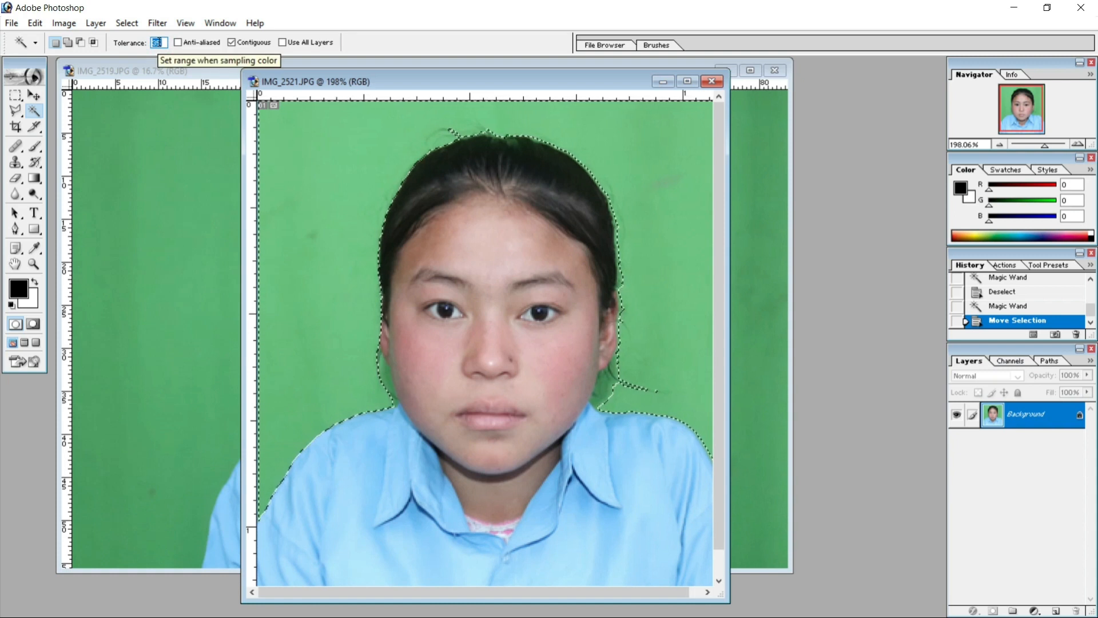
pyautogui.write('50')
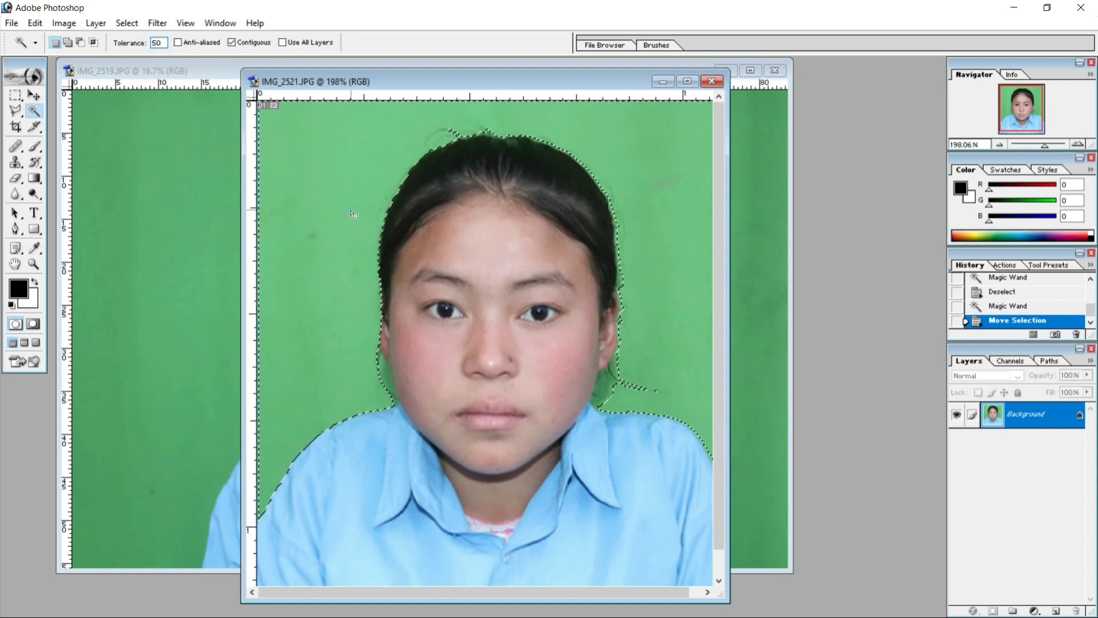
pyautogui.hotkey('ctrl', 'd')
pyautogui.click(354, 213)
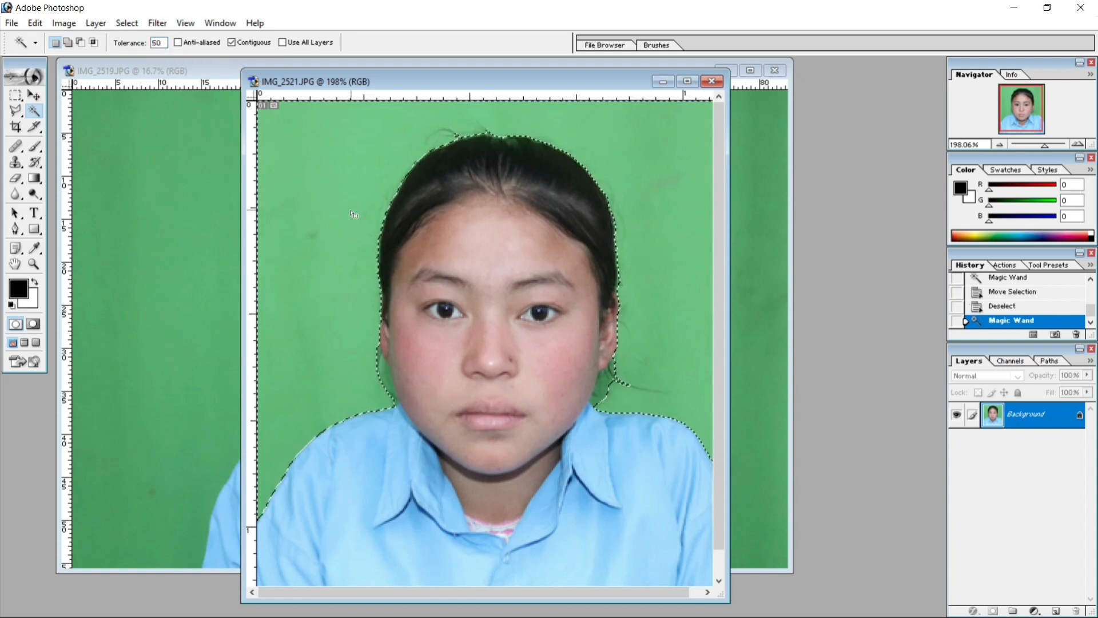
pyautogui.hotkey('ctrl', 'd')
# Maximize the IMG_2521 window and open a Hue/Saturation adjustment limited to the Greens.
pyautogui.click(687, 82)
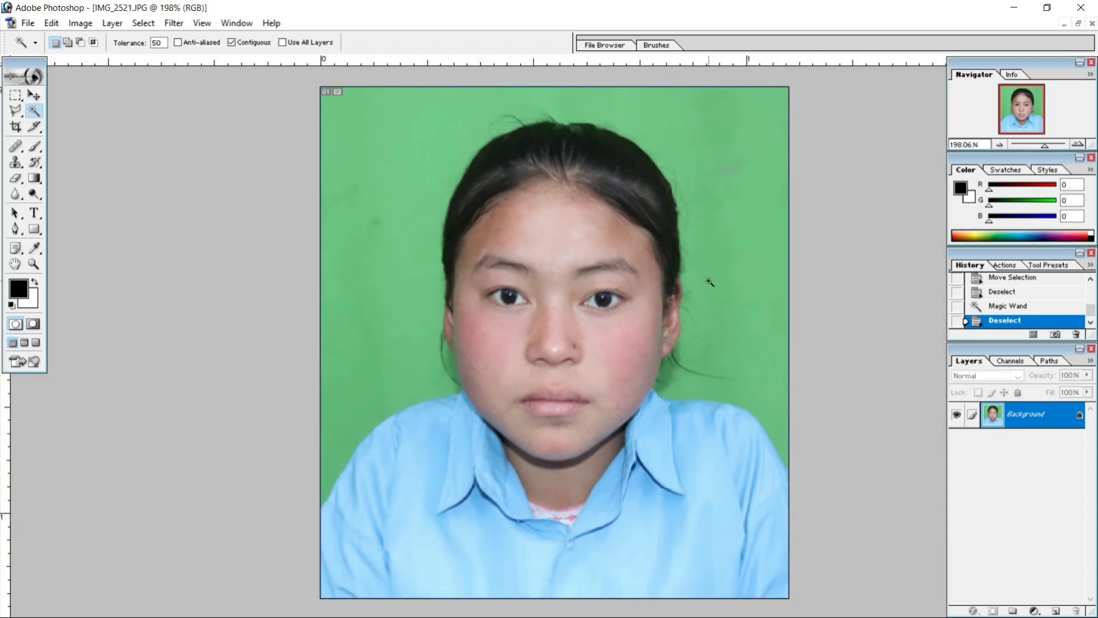
pyautogui.hotkey('ctrl', 'u')
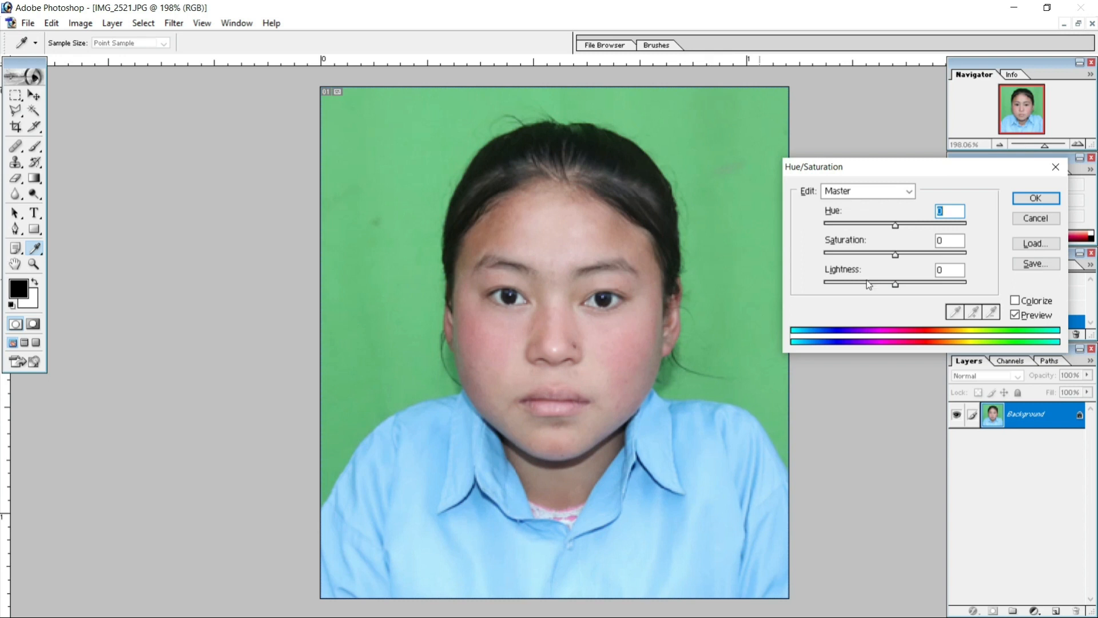
pyautogui.click(886, 192)
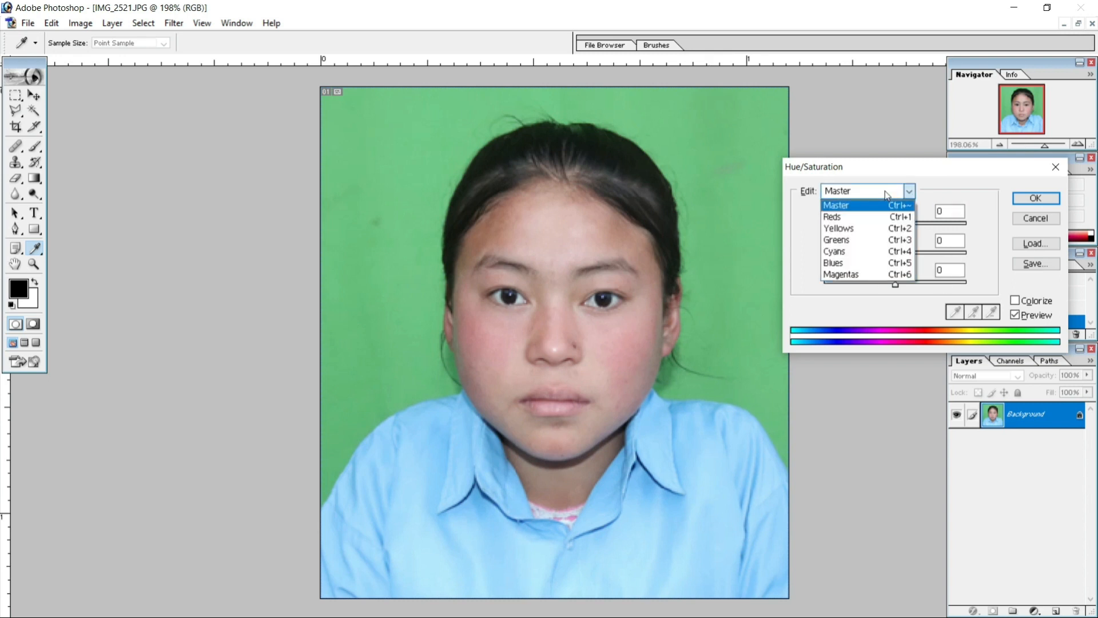
pyautogui.click(863, 240)
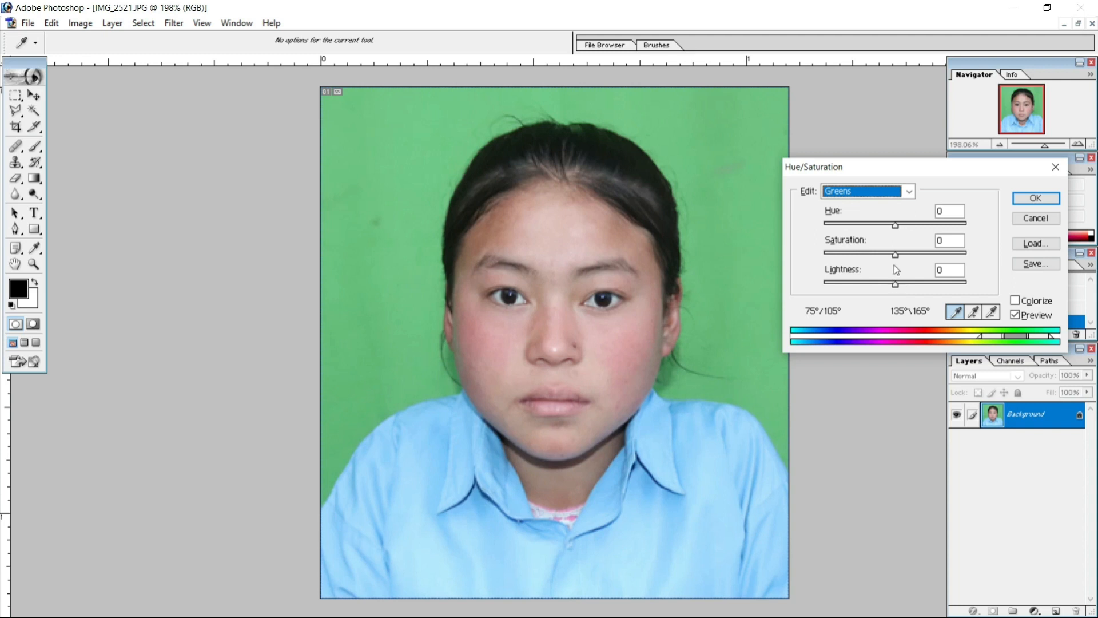
# Try different background colors by shifting the Greens hue to -121, +148, +28 and +180 with saturation at +2.
pyautogui.moveTo(895, 254); pyautogui.dragTo(925, 253)
pyautogui.moveTo(942, 252); pyautogui.dragTo(840, 229)
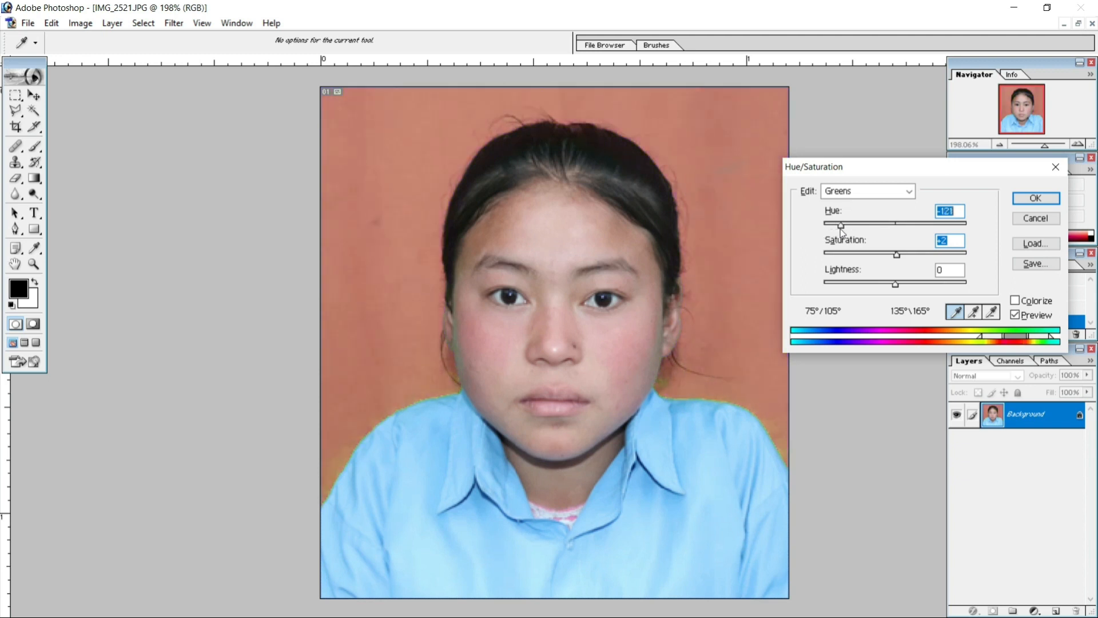
pyautogui.moveTo(845, 227); pyautogui.dragTo(956, 228)
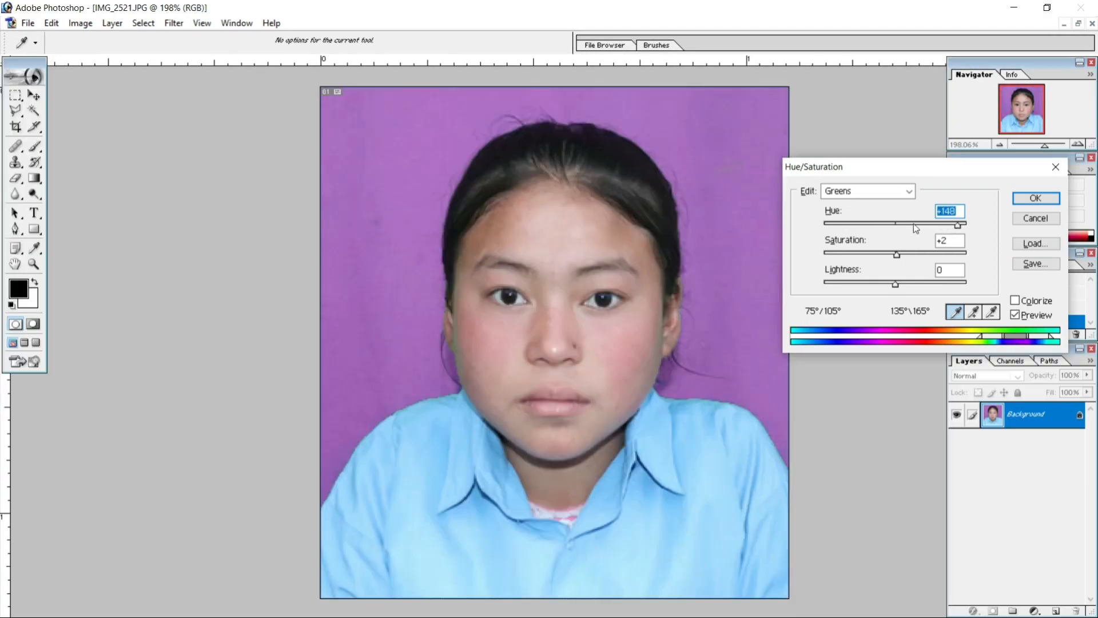
pyautogui.click(898, 225)
pyautogui.moveTo(897, 225)
pyautogui.mouseDown()
pyautogui.moveTo(812, 225)
pyautogui.moveTo(913, 231)
pyautogui.mouseUp()
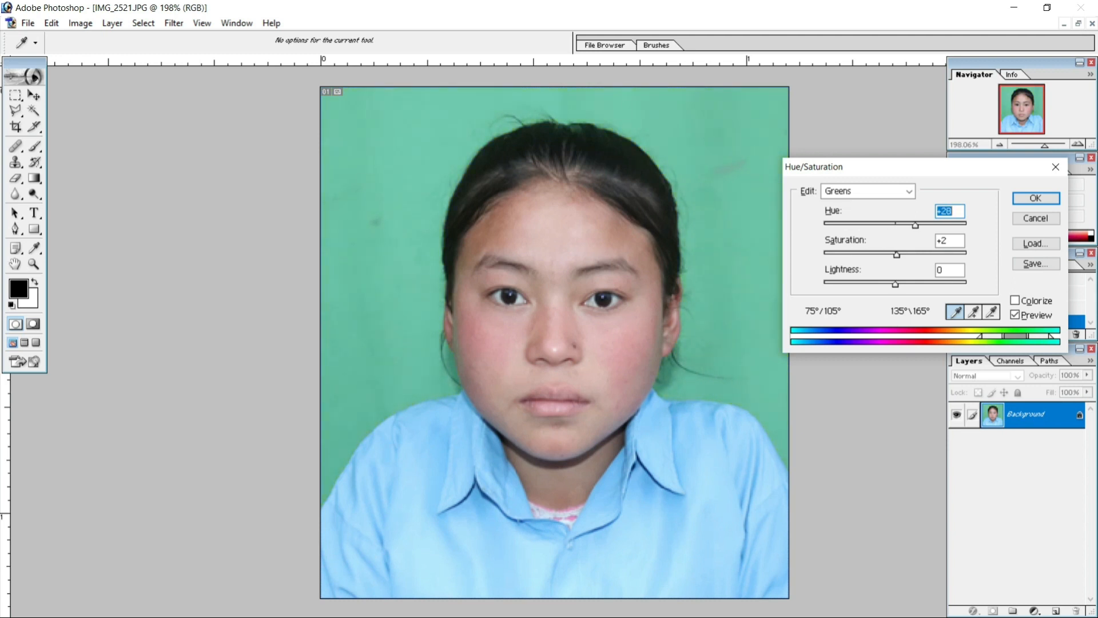
pyautogui.moveTo(916, 226); pyautogui.dragTo(982, 222)
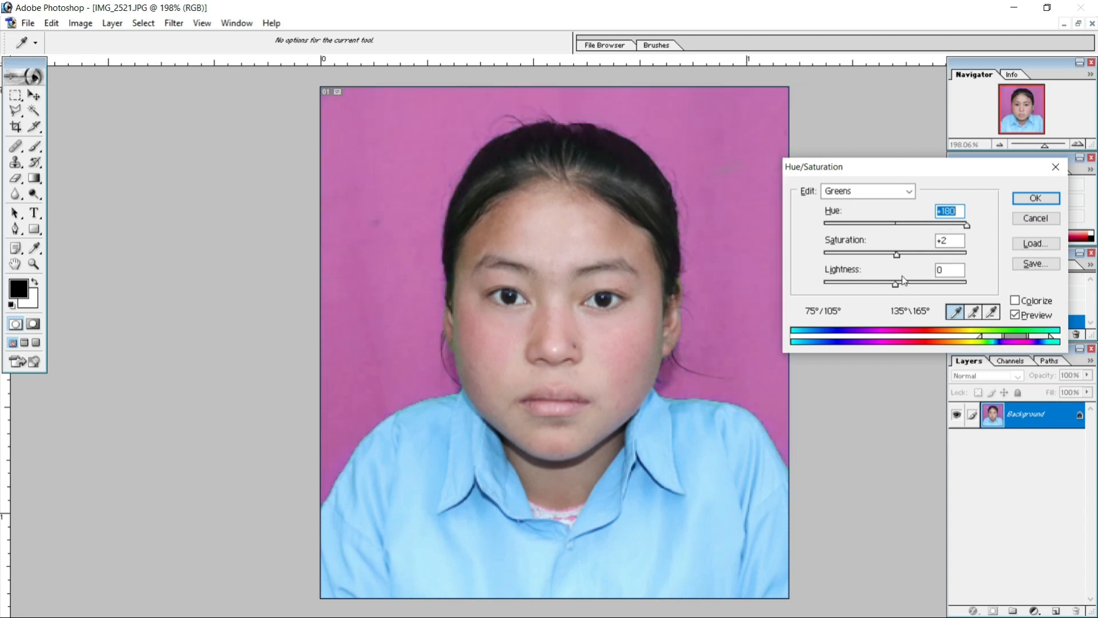
# Set the Greens lightness to +100, hue to 0 and saturation to about +3, and apply the Hue/Saturation adjustment.
pyautogui.moveTo(897, 284); pyautogui.dragTo(988, 288)
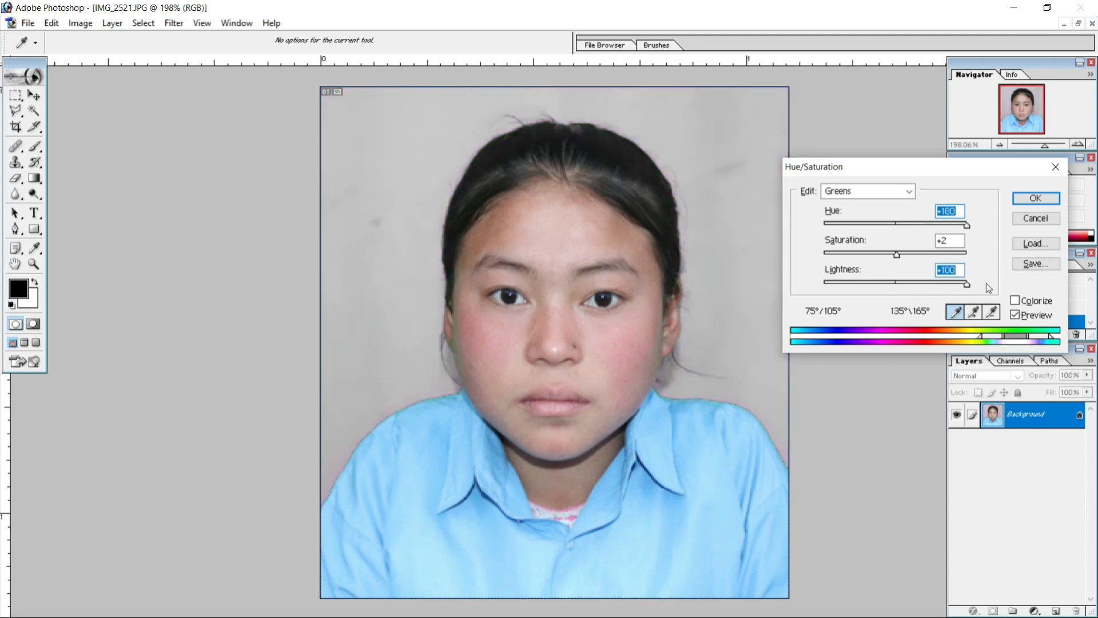
pyautogui.click(897, 225)
pyautogui.moveTo(896, 259); pyautogui.dragTo(982, 264)
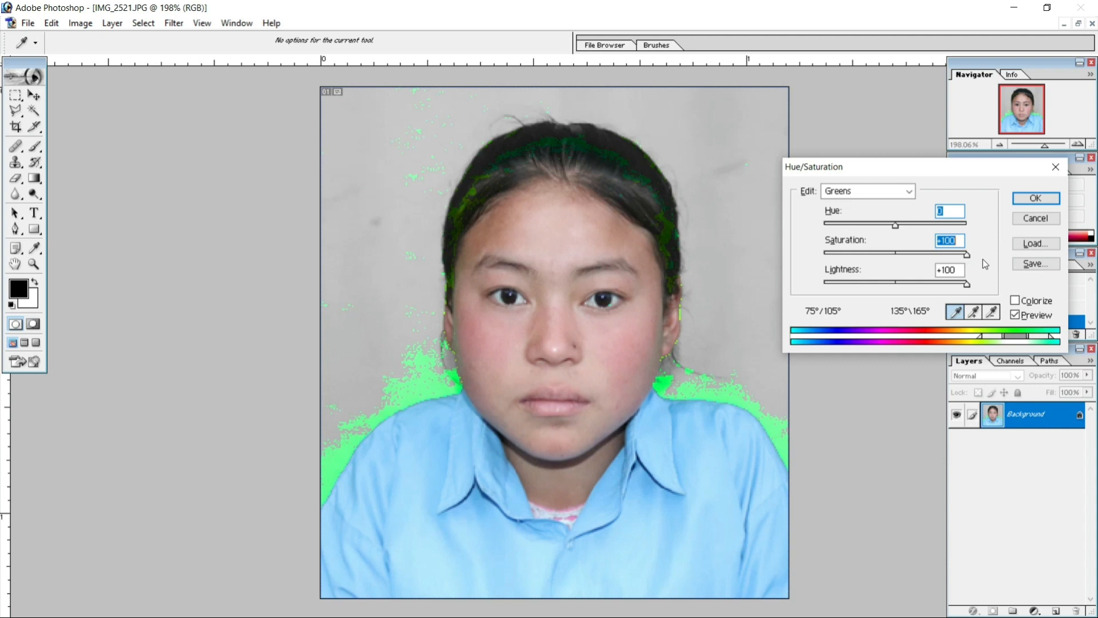
pyautogui.click(895, 254)
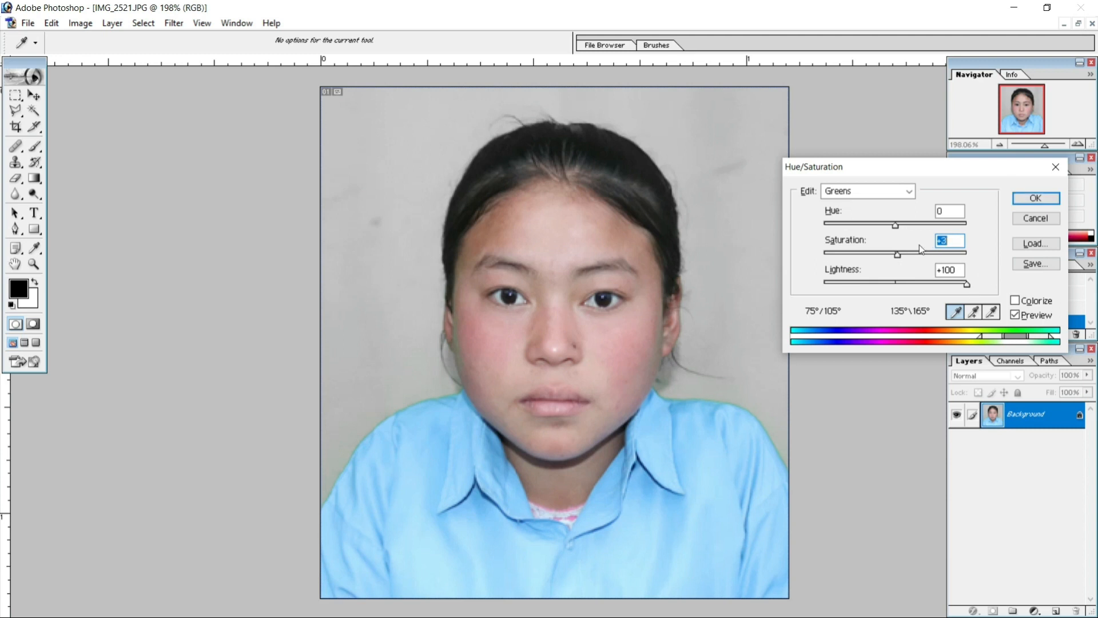
pyautogui.click(1025, 199)
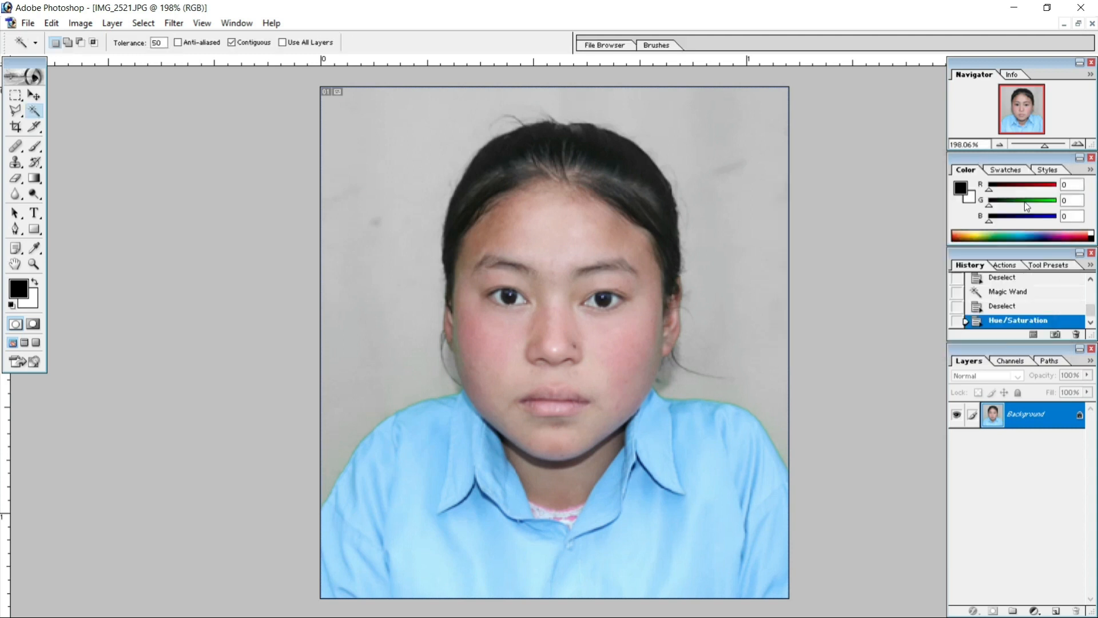
# Select the whole canvas, add a 3 px black stroke located at the center, and deselect.
pyautogui.hotkey('ctrl', 'a')
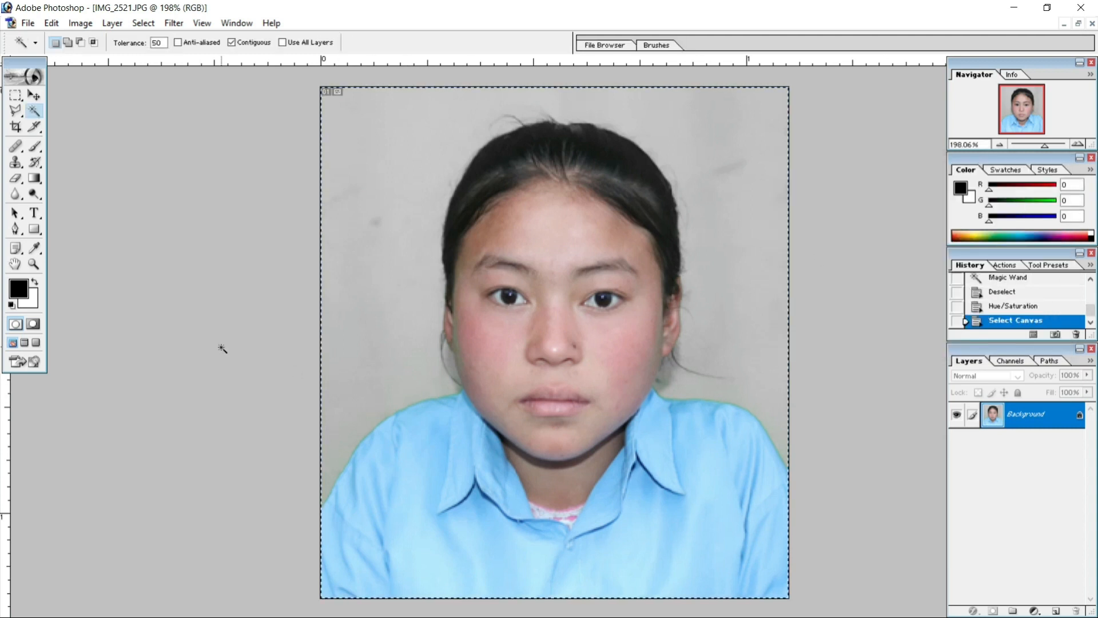
pyautogui.click(50, 24)
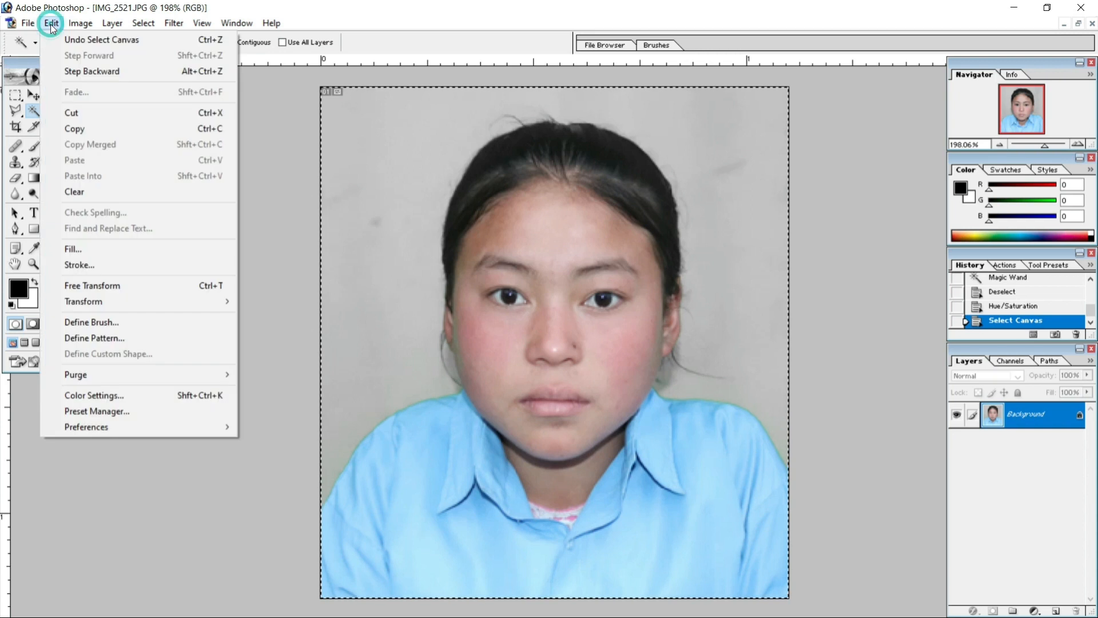
pyautogui.click(79, 264)
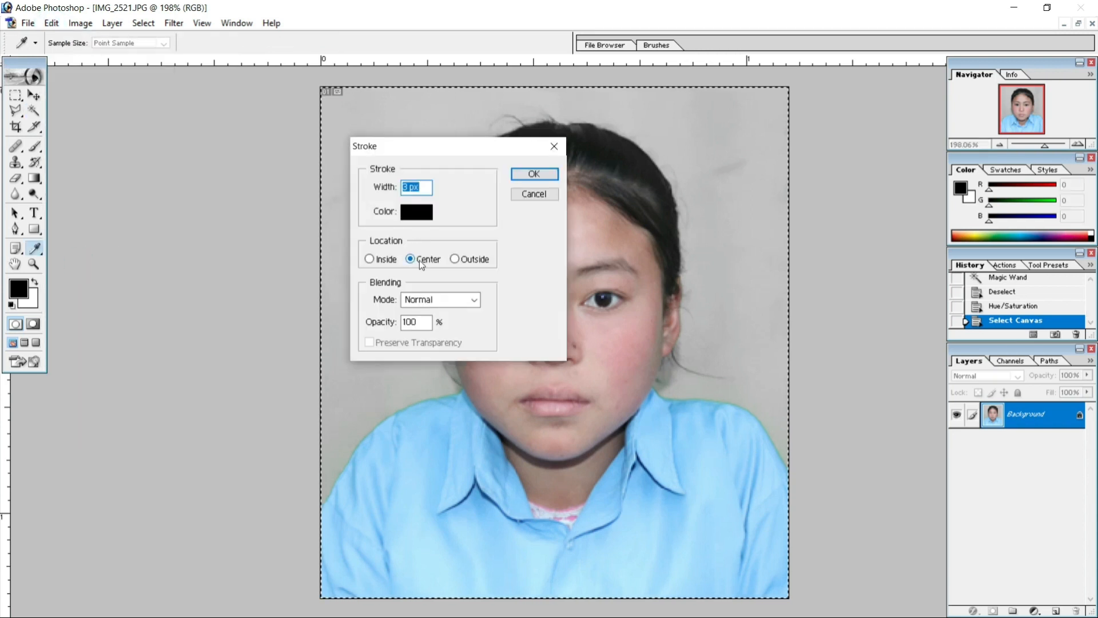
pyautogui.click(412, 193)
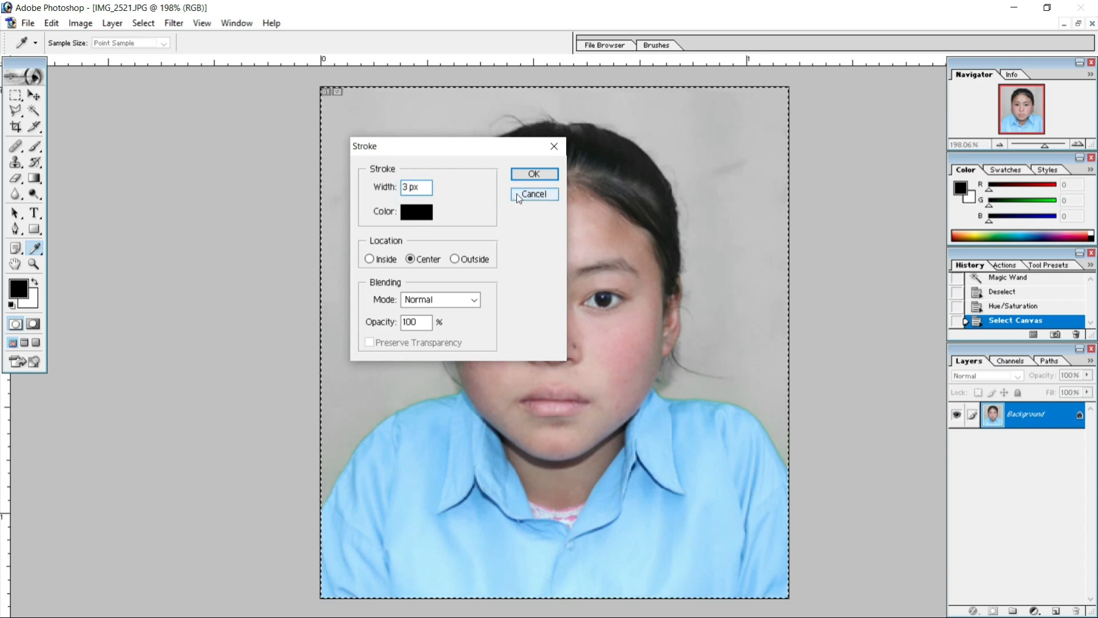
pyautogui.click(540, 173)
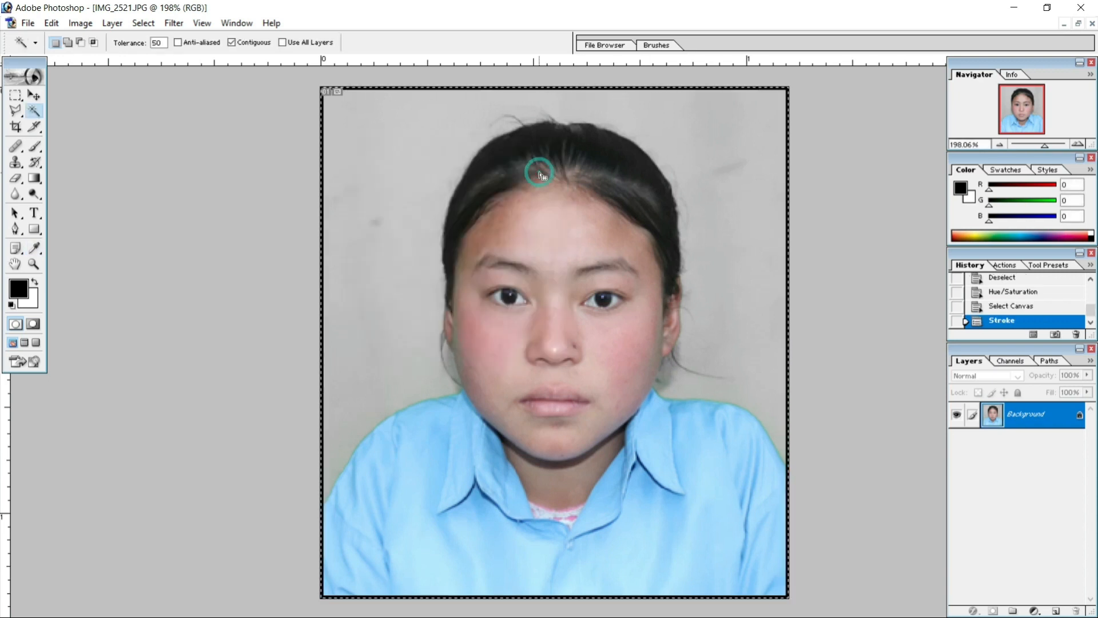
pyautogui.click(16, 96)
pyautogui.hotkey('ctrl', 'd')
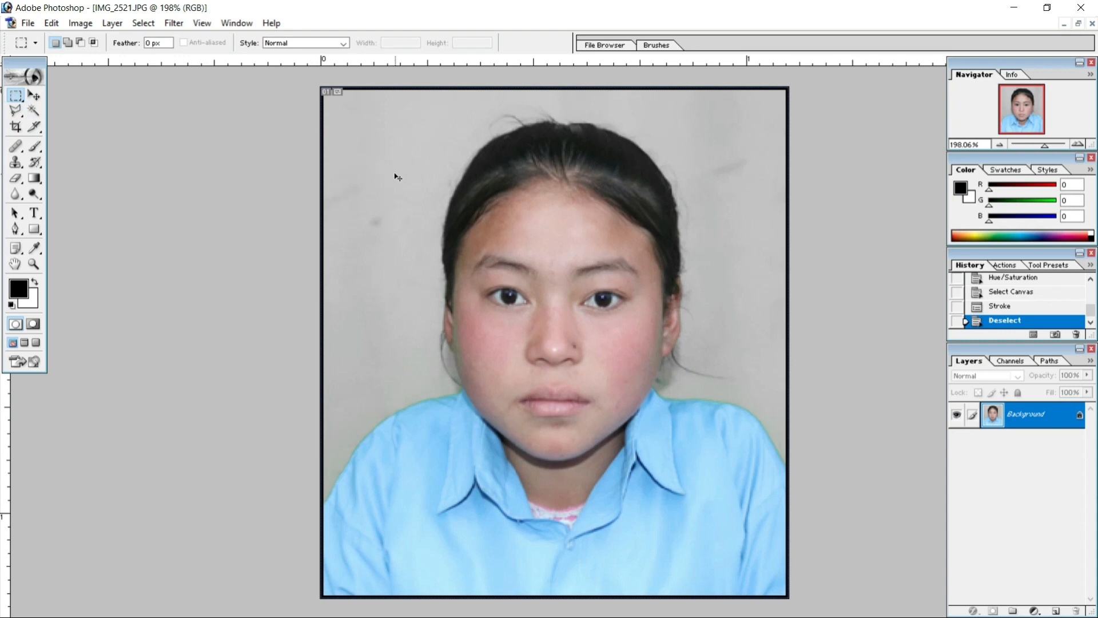
# Save the edited IMG_2521 as a progressive JPEG at maximum quality 12.
pyautogui.hotkey('ctrl', 's')
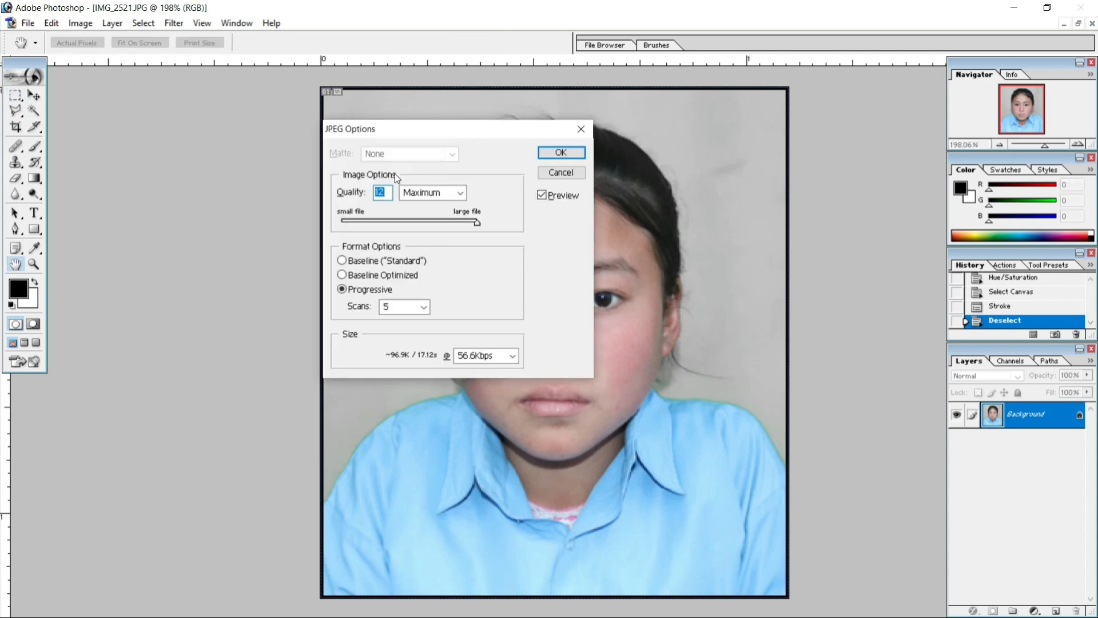
pyautogui.click(567, 153)
pyautogui.click(26, 23)
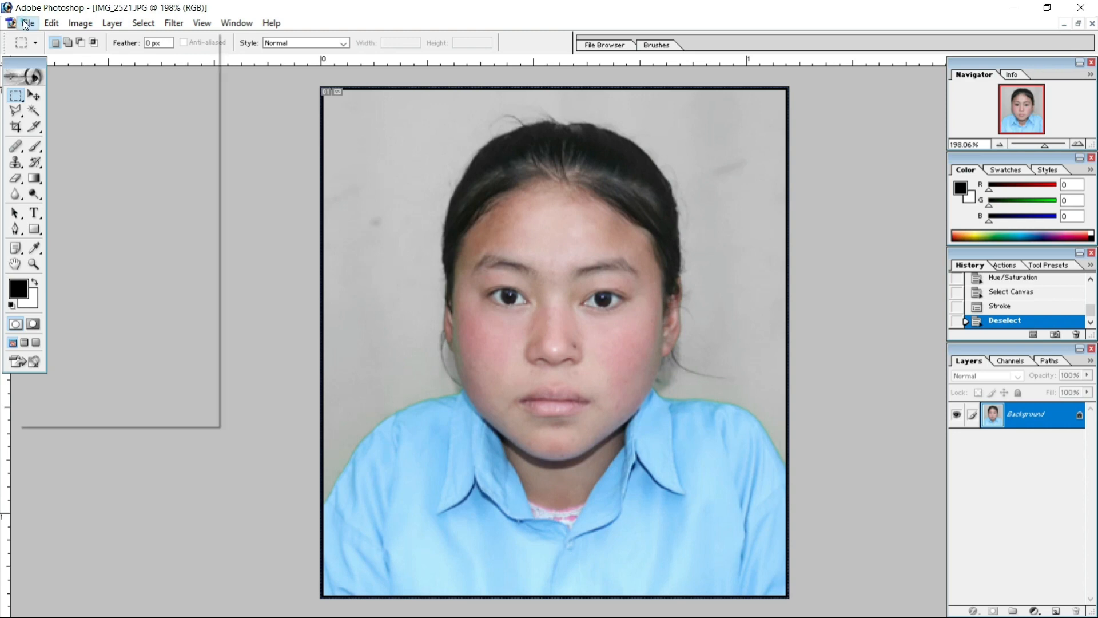
# Save a copy of the bordered portrait in the pp 2022-2.19 folder as a JPEG named eqwdqw.
pyautogui.click(56, 155)
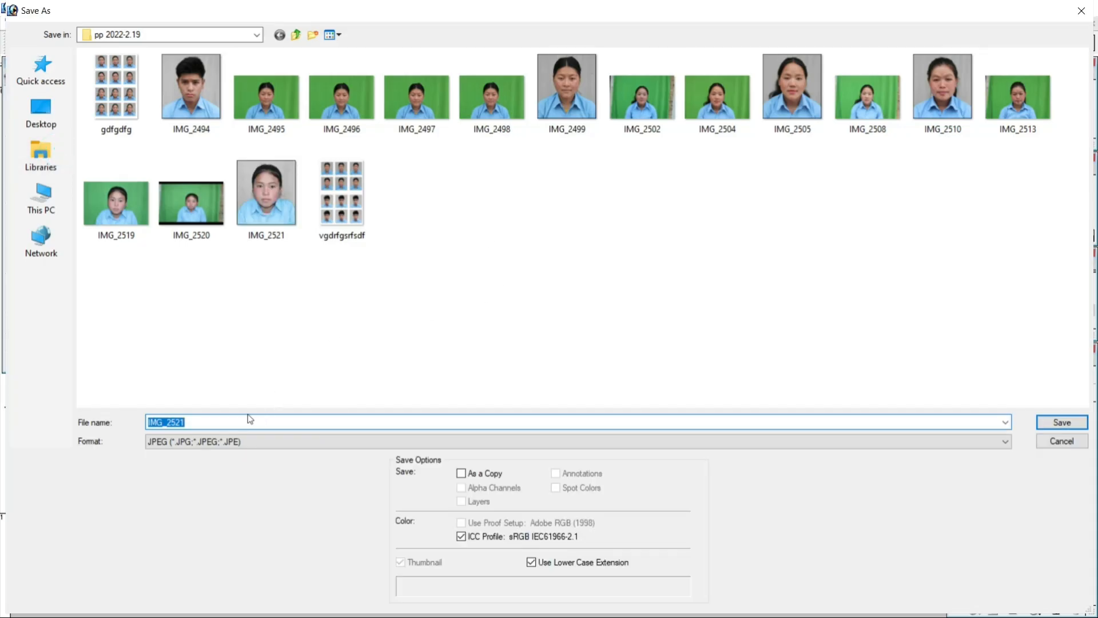
pyautogui.press('Return')
pyautogui.click(578, 243)
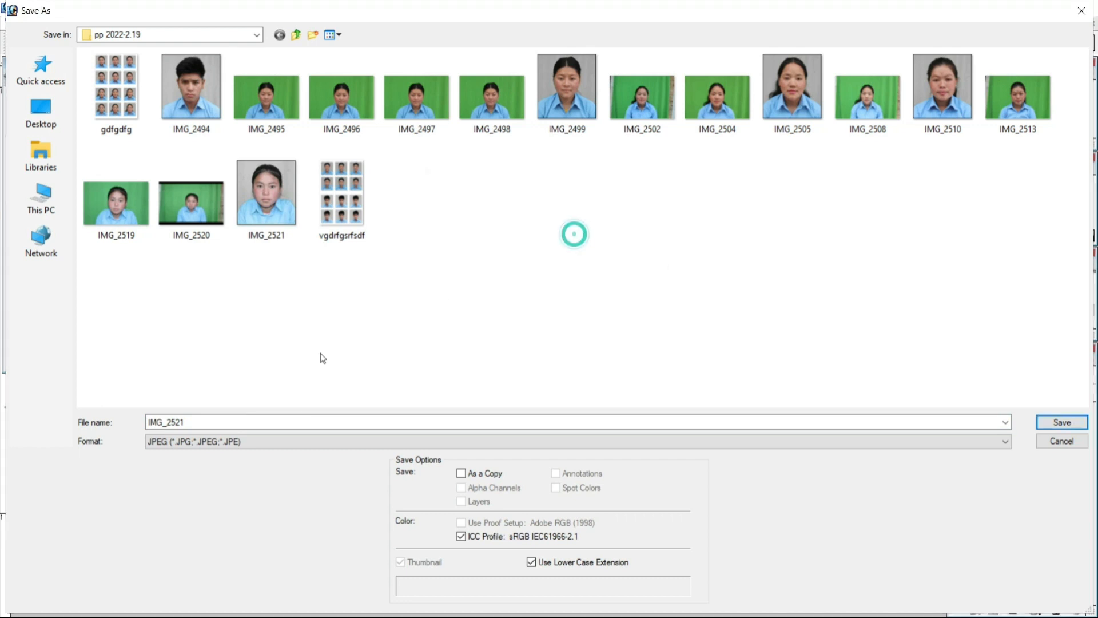
pyautogui.write('eqwdqw')
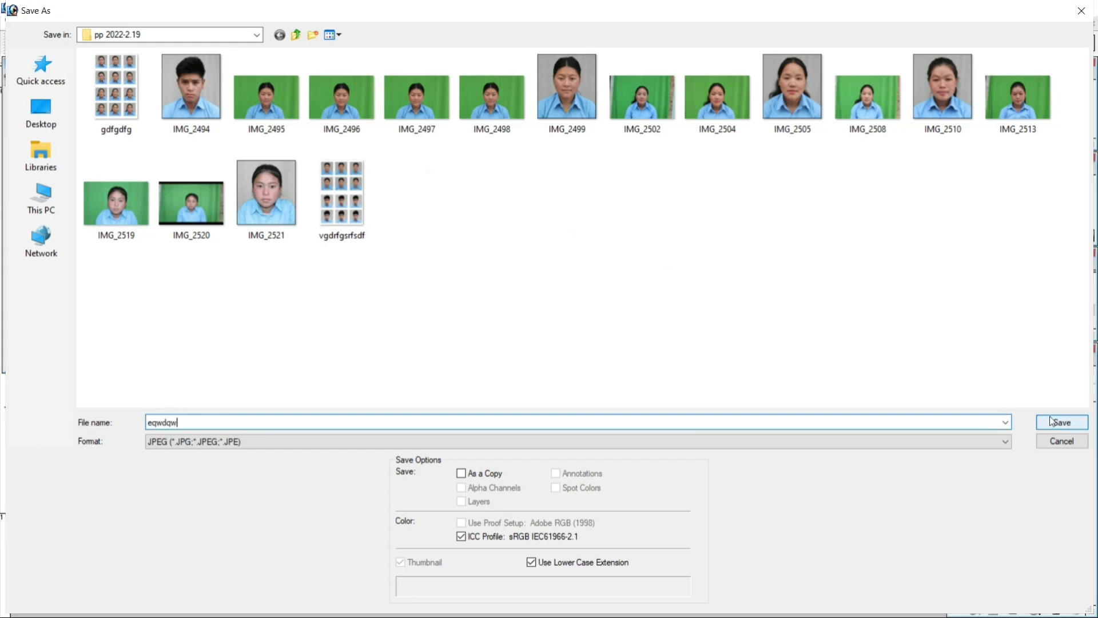
pyautogui.click(1080, 428)
pyautogui.click(559, 153)
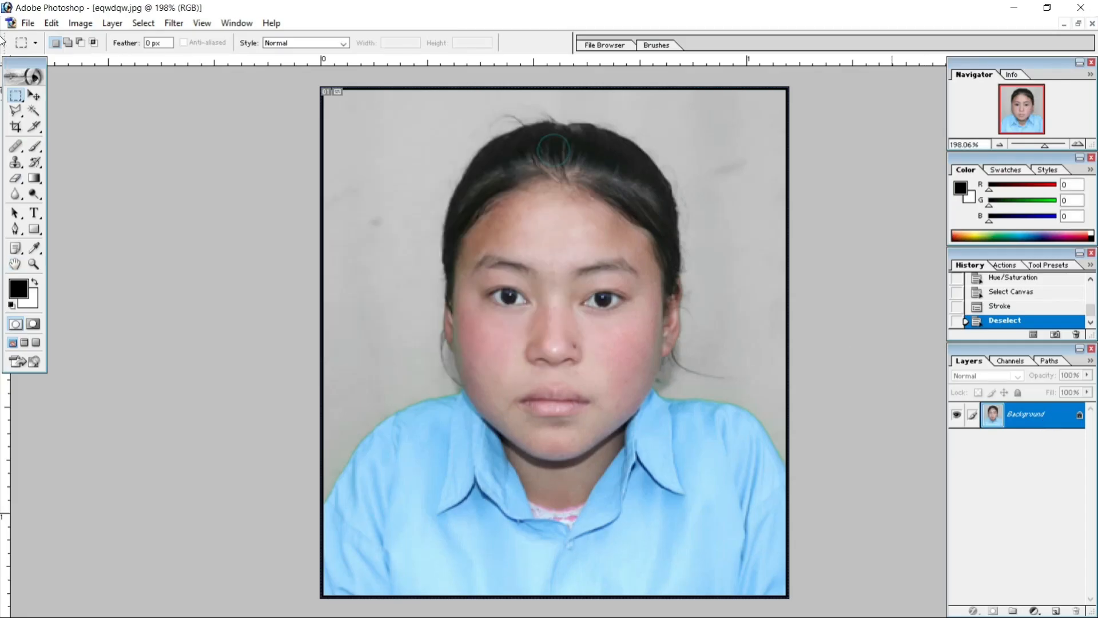
# Restore the floating document windows, close IMG_2519, and reposition the eqwdqw.jpg window within the workspace.
pyautogui.click(1079, 23)
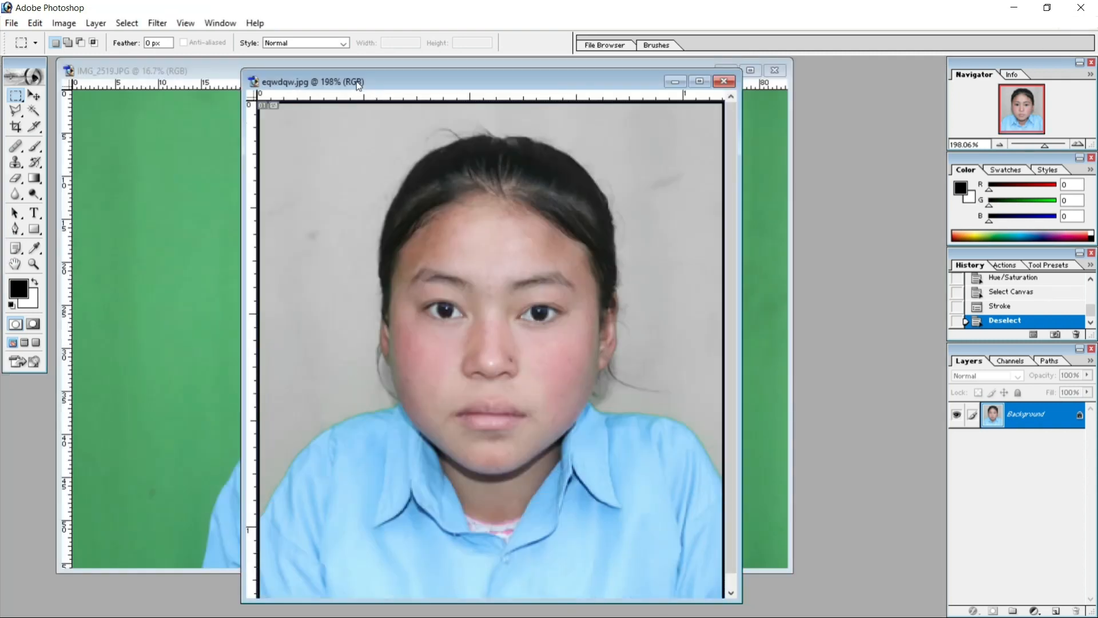
pyautogui.moveTo(359, 86); pyautogui.dragTo(508, 171)
pyautogui.click(774, 71)
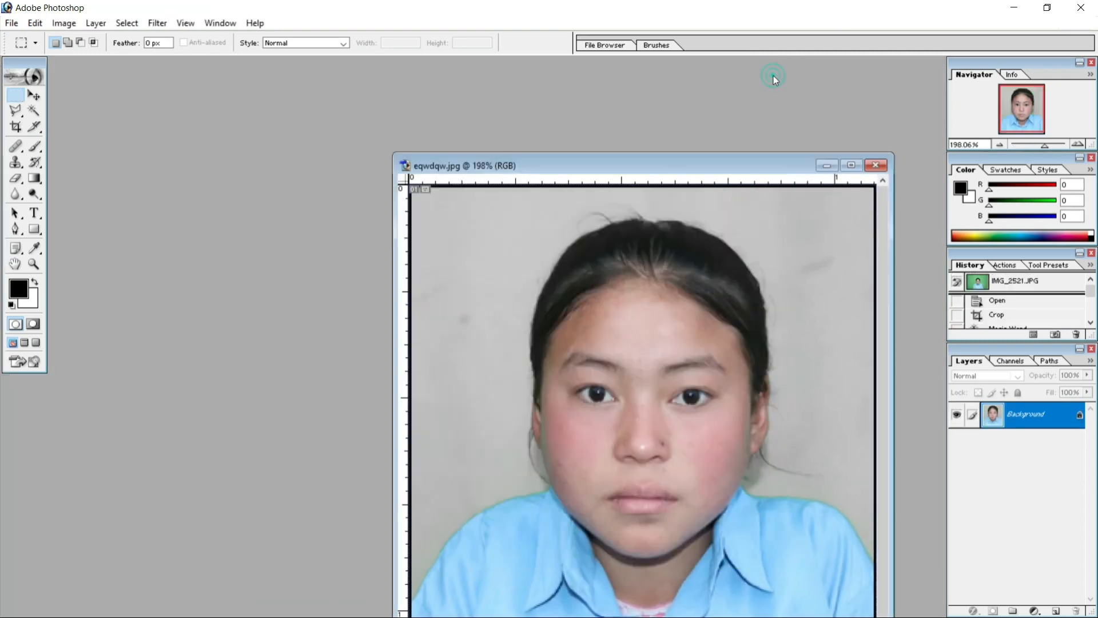
pyautogui.moveTo(719, 168); pyautogui.dragTo(725, 75)
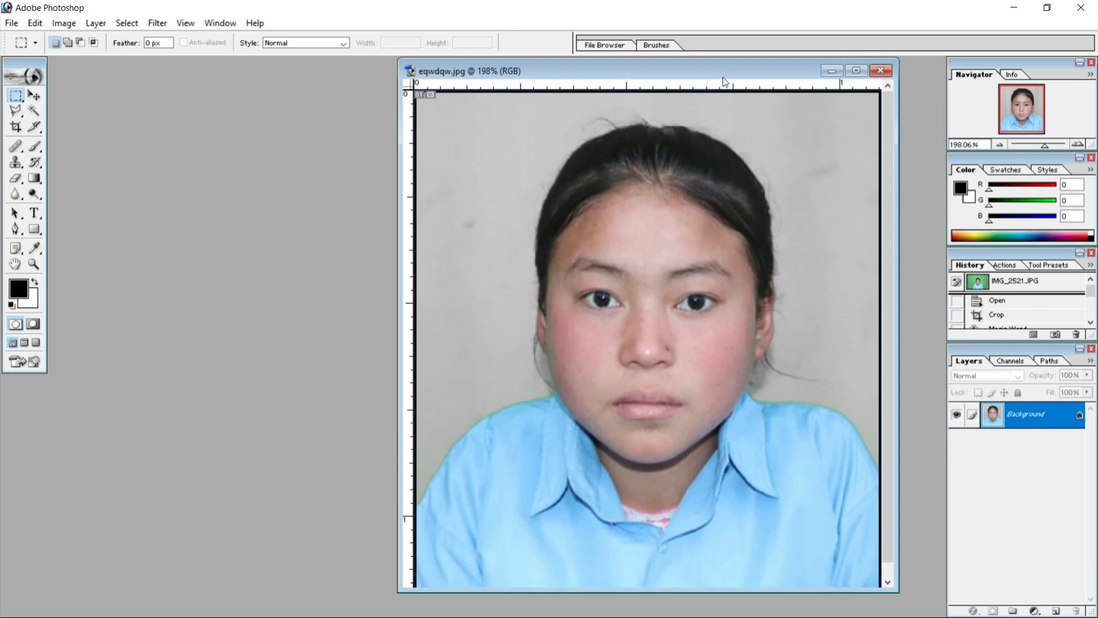
# Brighten the portrait with an RGB Curves point at input 90, output 97, and apply Auto Contrast.
pyautogui.hotkey('ctrl', 'm')
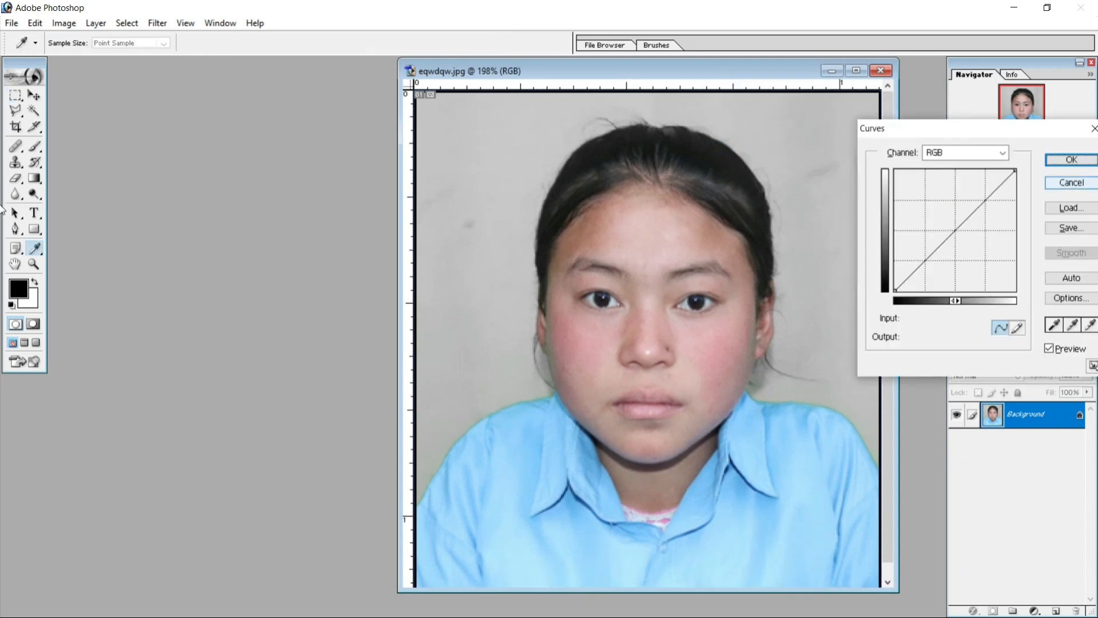
pyautogui.moveTo(931, 239); pyautogui.dragTo(937, 245)
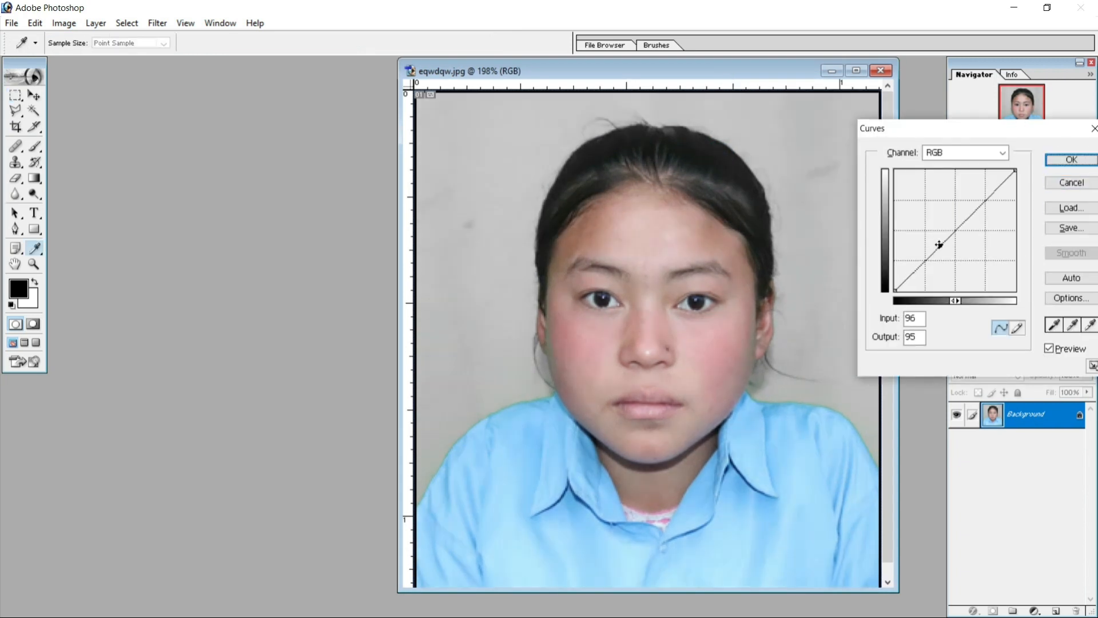
pyautogui.click(949, 235)
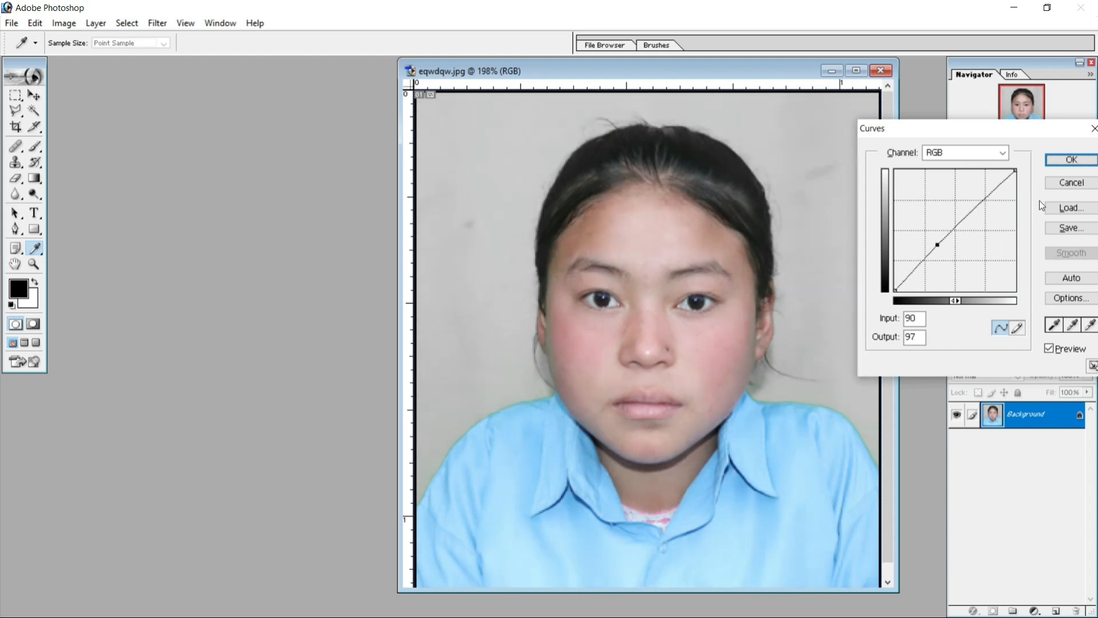
pyautogui.click(1063, 160)
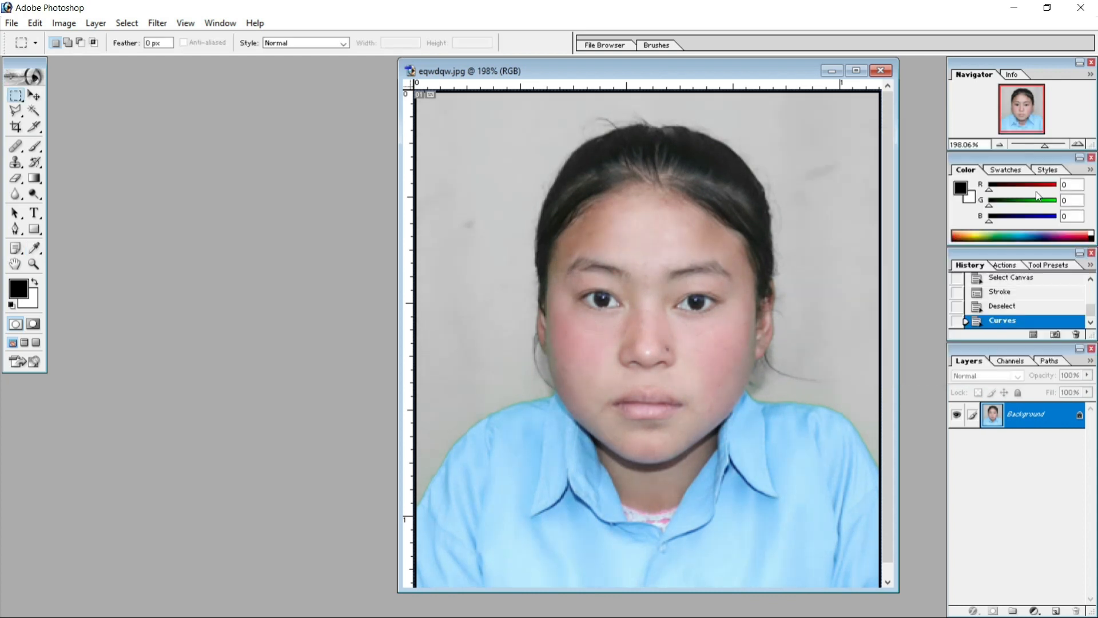
pyautogui.click(64, 22)
pyautogui.moveTo(103, 63)
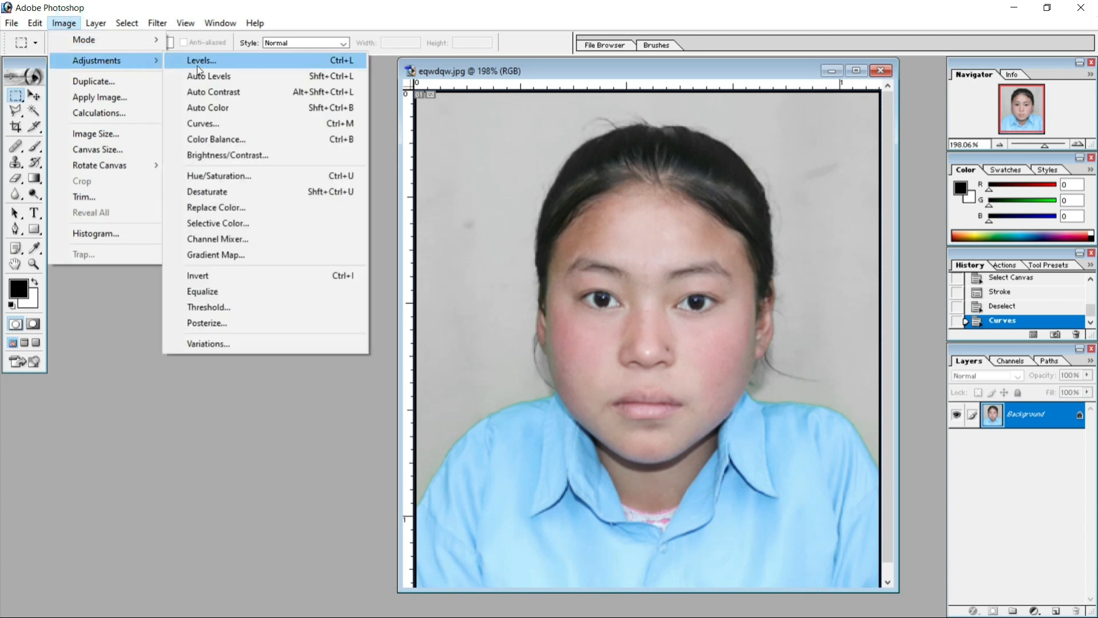
pyautogui.click(218, 93)
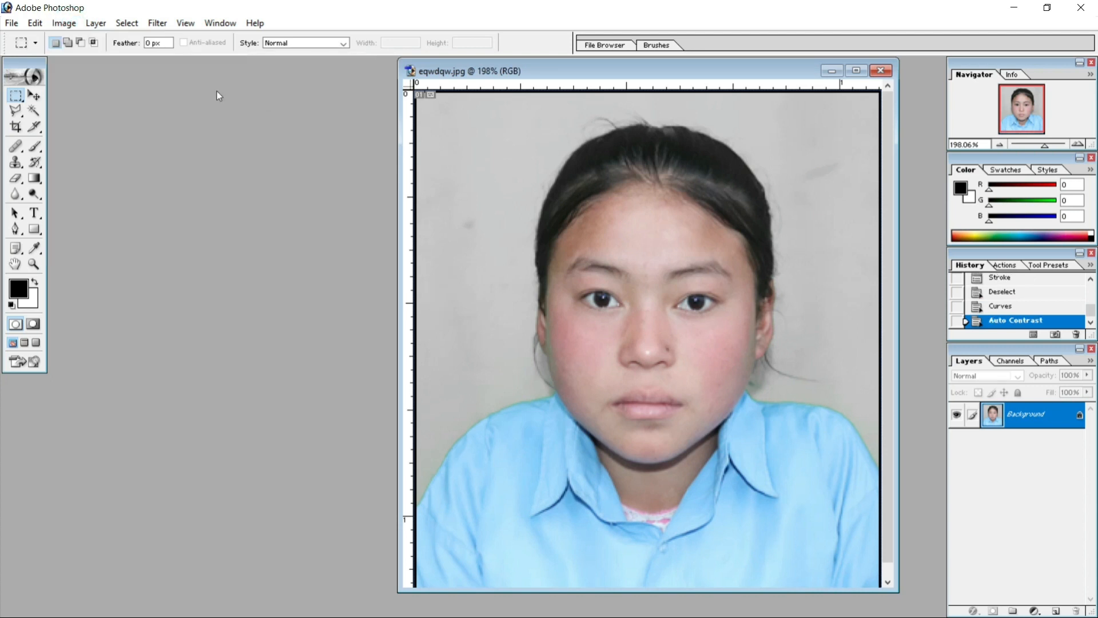
# Open a Brightness/Contrast adjustment and try contrast +18 with brightness at +24 and -3.
pyautogui.click(60, 27)
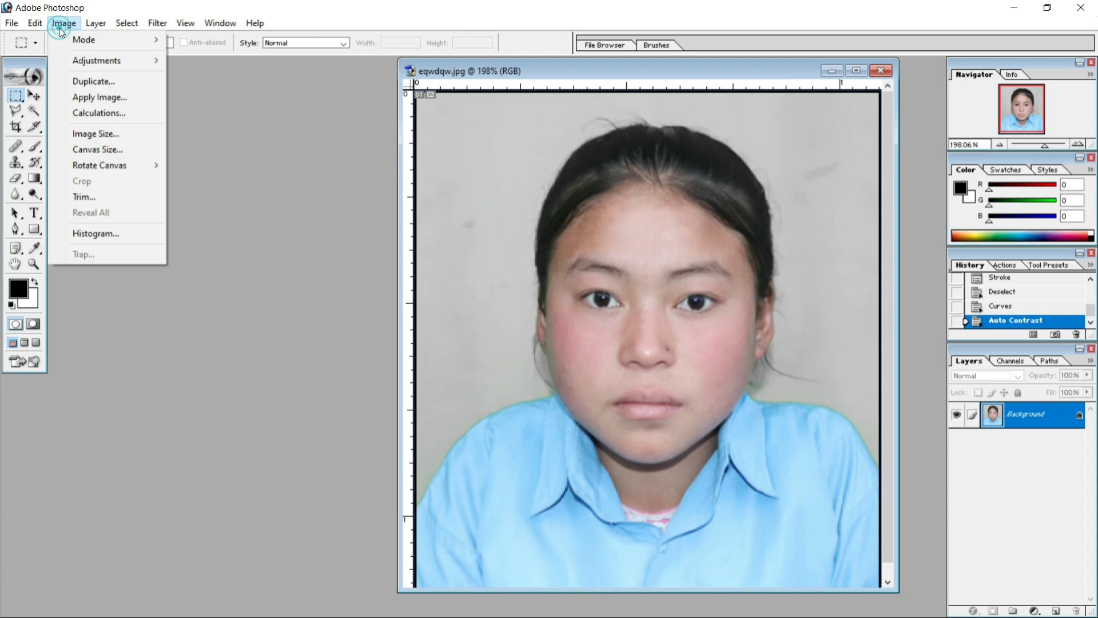
pyautogui.moveTo(97, 61)
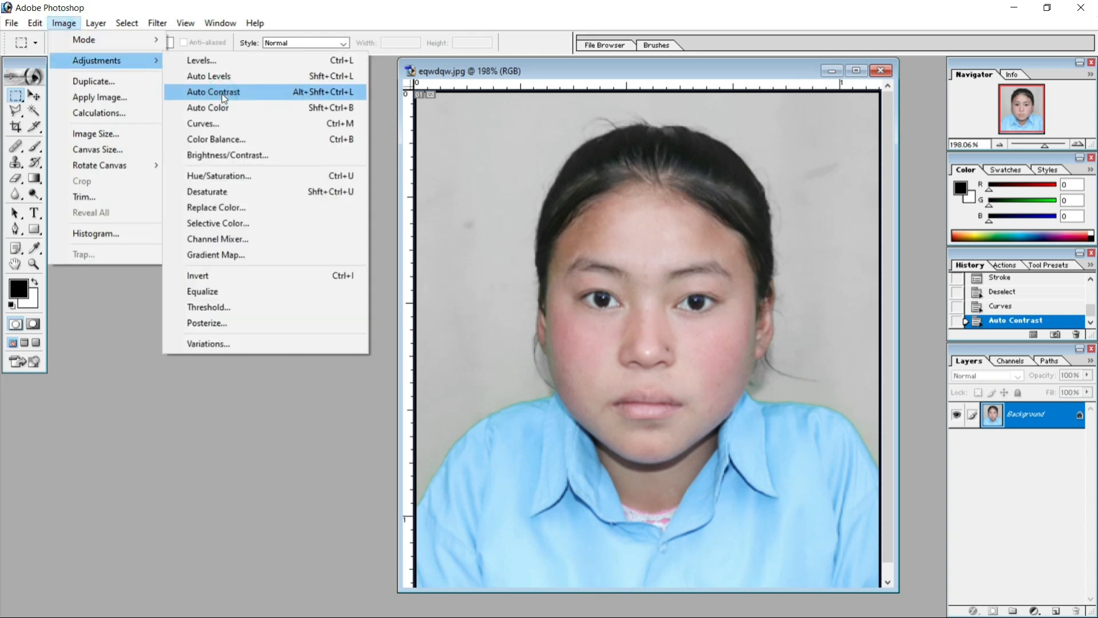
pyautogui.click(232, 155)
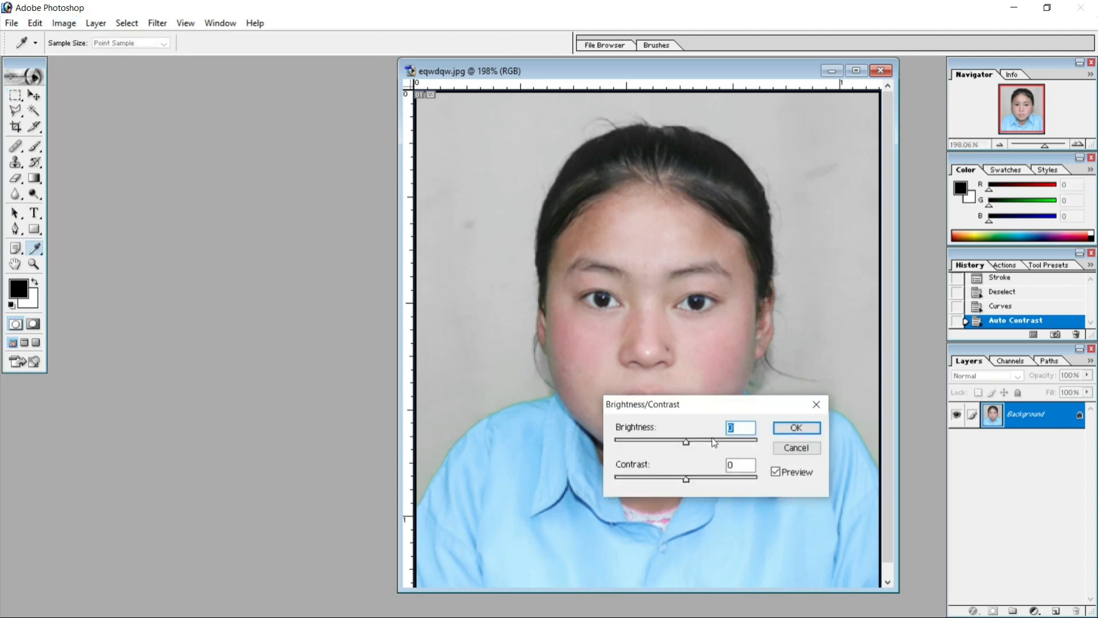
pyautogui.moveTo(686, 480)
pyautogui.mouseDown()
pyautogui.moveTo(678, 483)
pyautogui.moveTo(700, 485)
pyautogui.mouseUp()
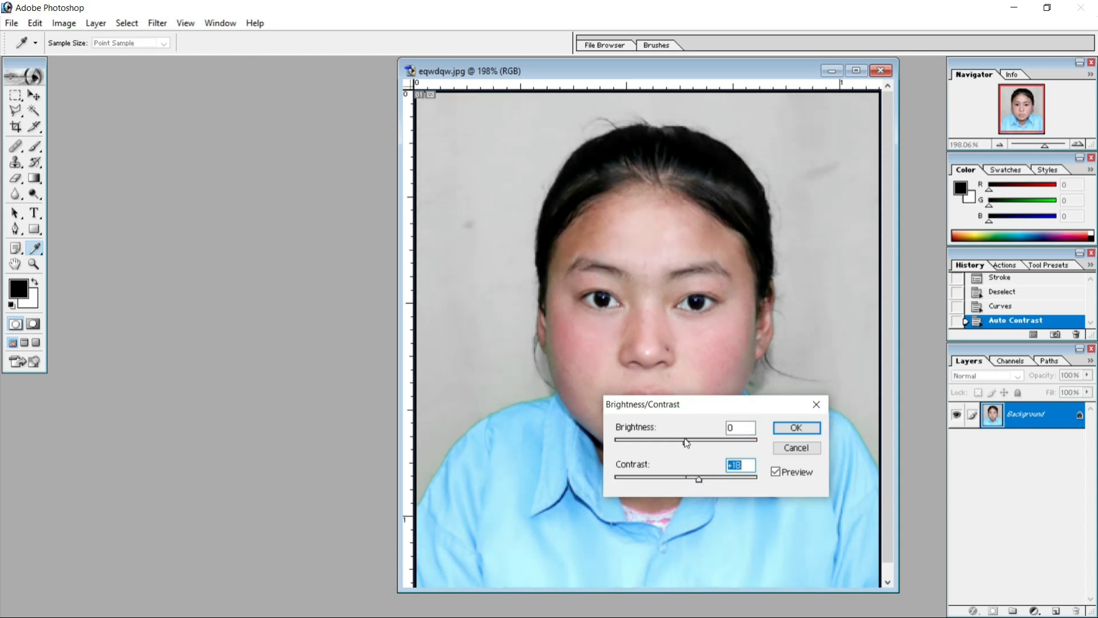
pyautogui.moveTo(685, 441)
pyautogui.mouseDown()
pyautogui.moveTo(675, 443)
pyautogui.moveTo(703, 441)
pyautogui.mouseUp()
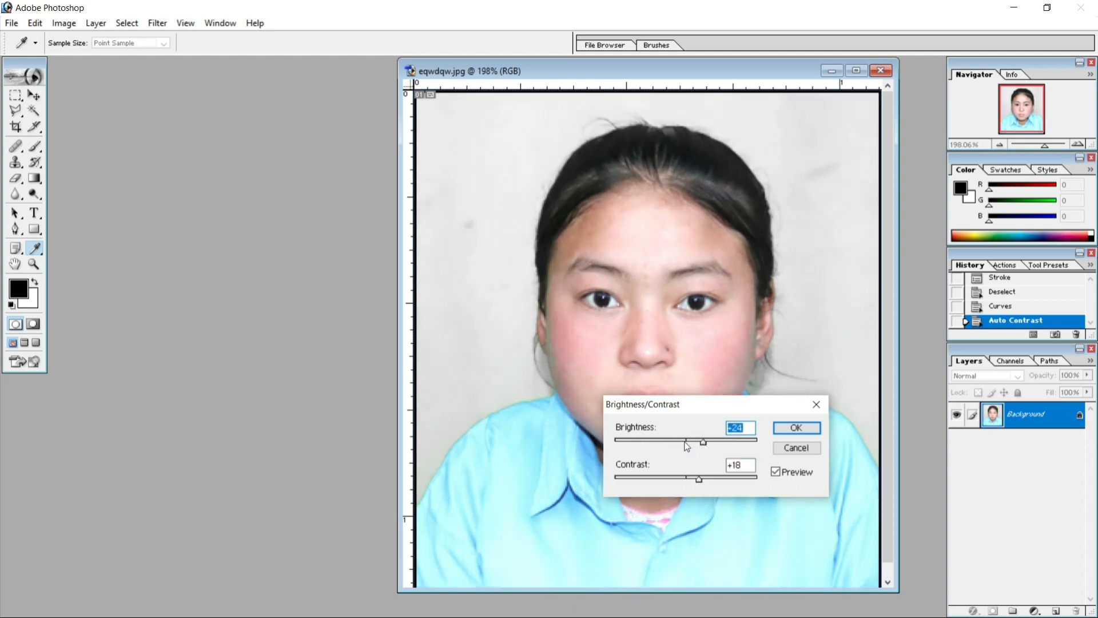
pyautogui.click(685, 440)
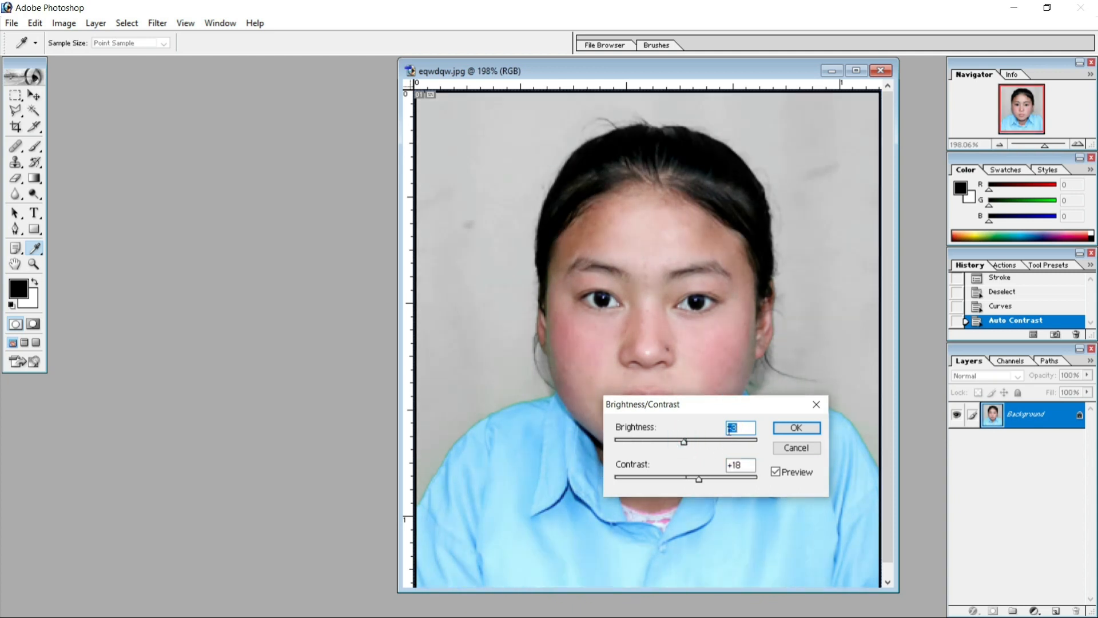
# Set brightness to 0 and contrast to +6, and apply the Brightness/Contrast adjustment.
pyautogui.click(736, 429)
pyautogui.write('0')
pyautogui.click(746, 465)
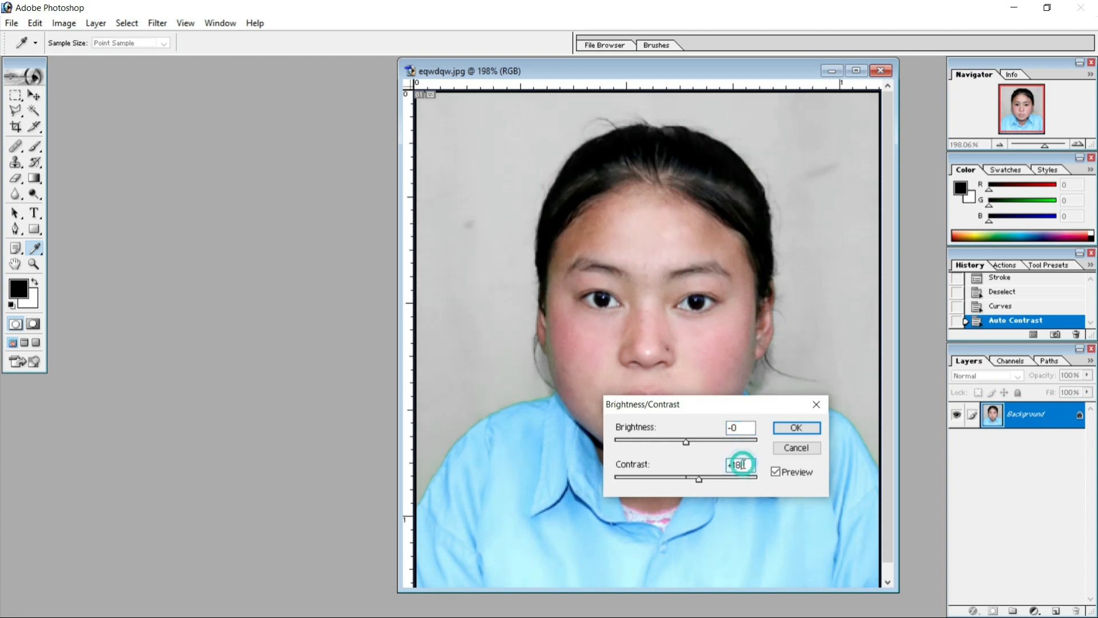
pyautogui.press('BackSpace')
pyautogui.write('0')
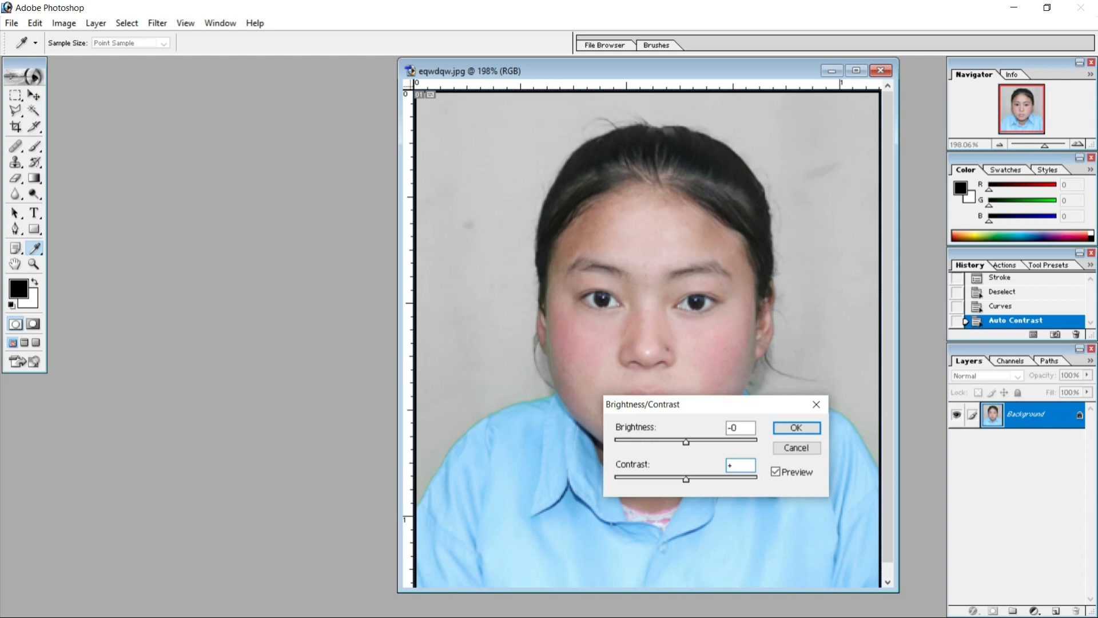
pyautogui.write('0')
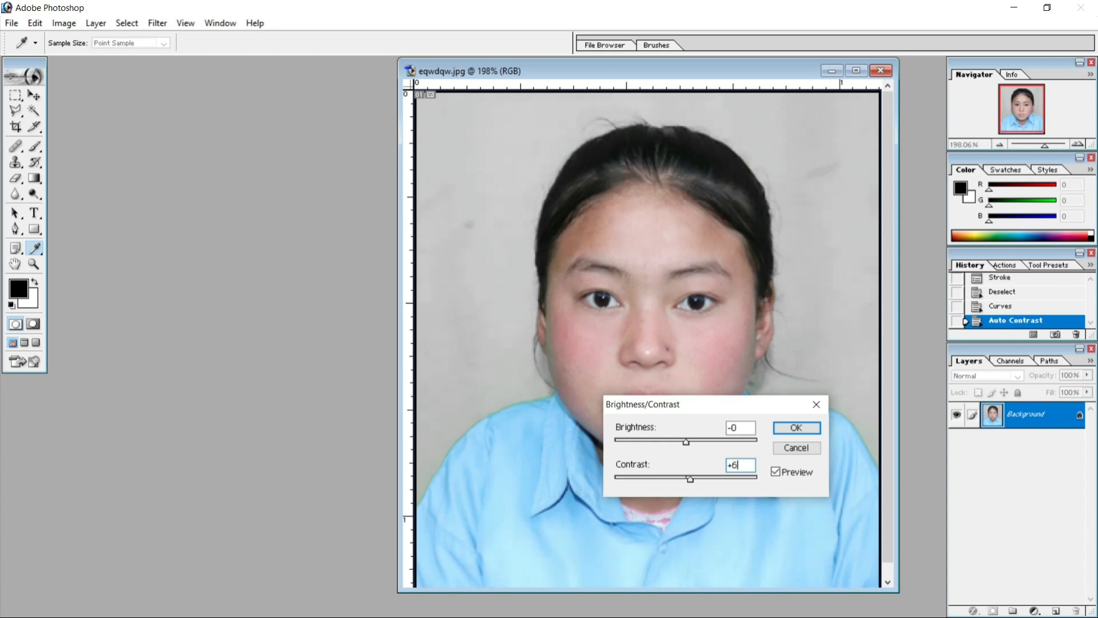
pyautogui.click(801, 429)
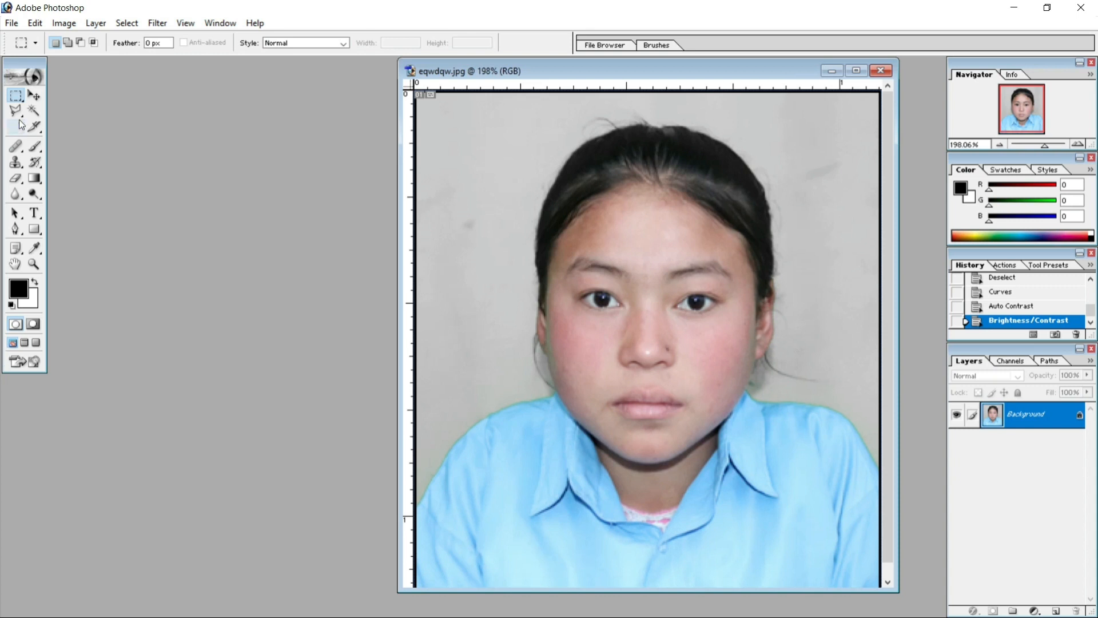
pyautogui.click(11, 24)
pyautogui.click(29, 45)
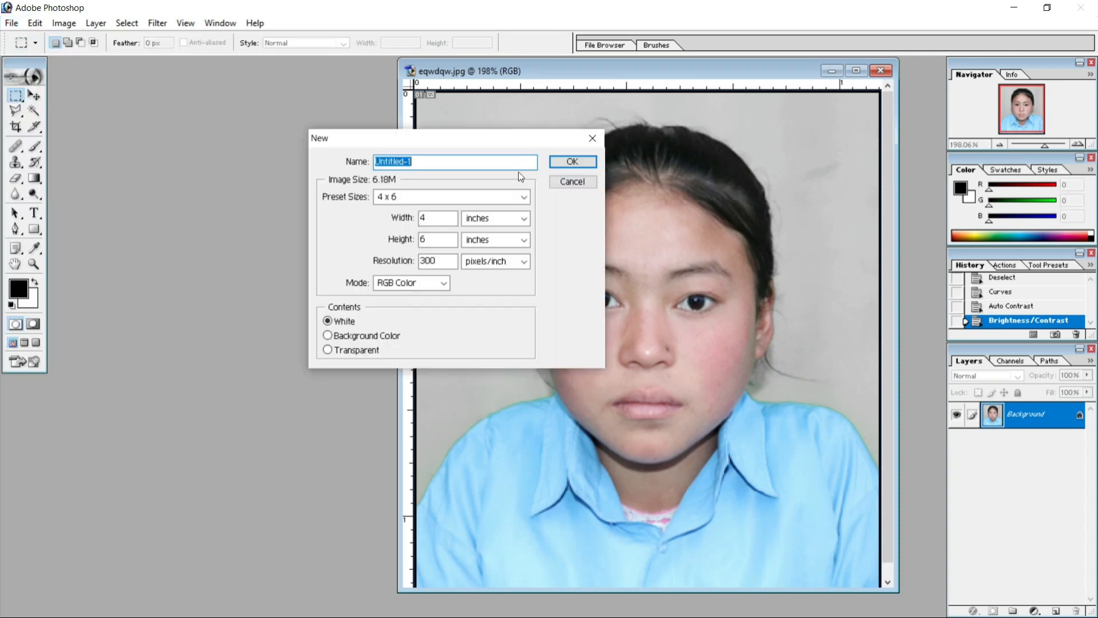
pyautogui.click(595, 138)
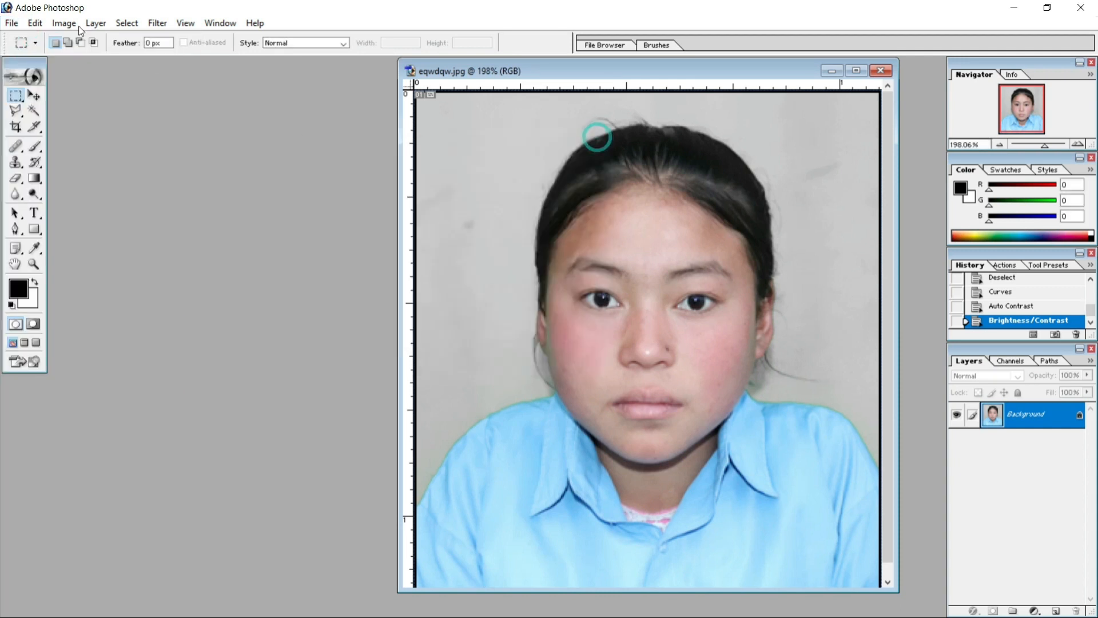
# Create a new white RGB document with the 4 x 6 preset size at 300 pixels/inch.
pyautogui.click(11, 23)
pyautogui.click(17, 35)
pyautogui.click(417, 198)
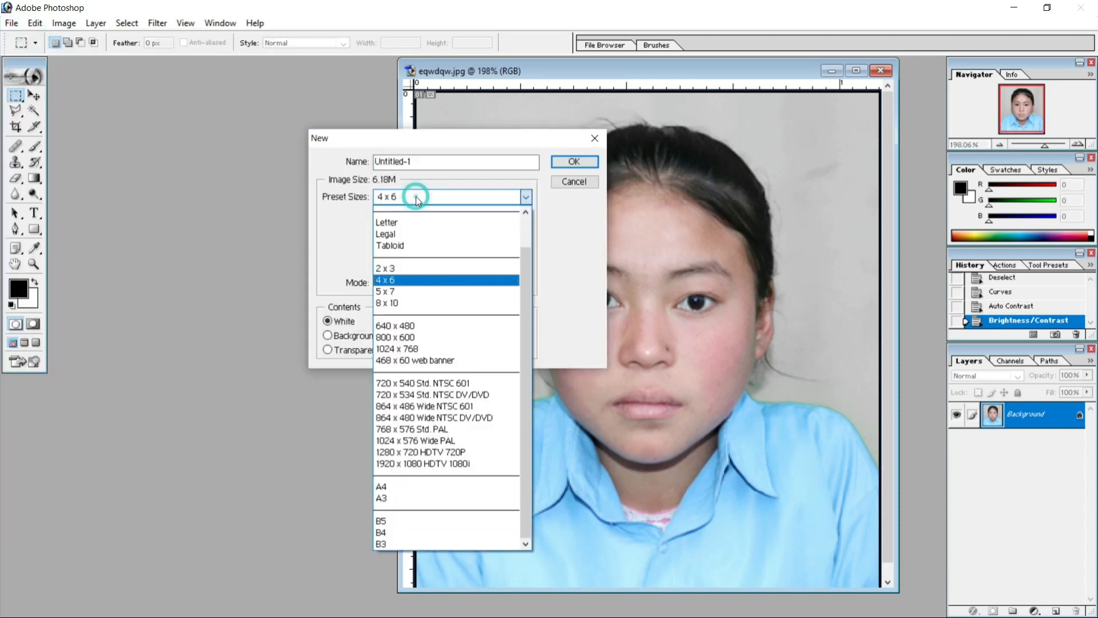
pyautogui.click(416, 283)
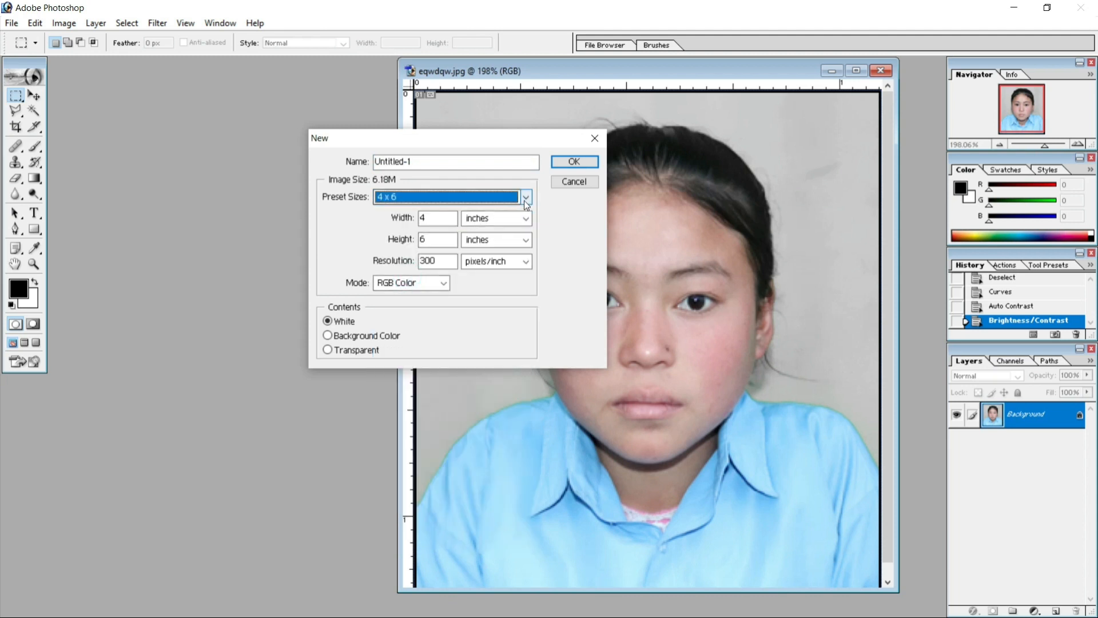
pyautogui.click(568, 158)
pyautogui.click(567, 164)
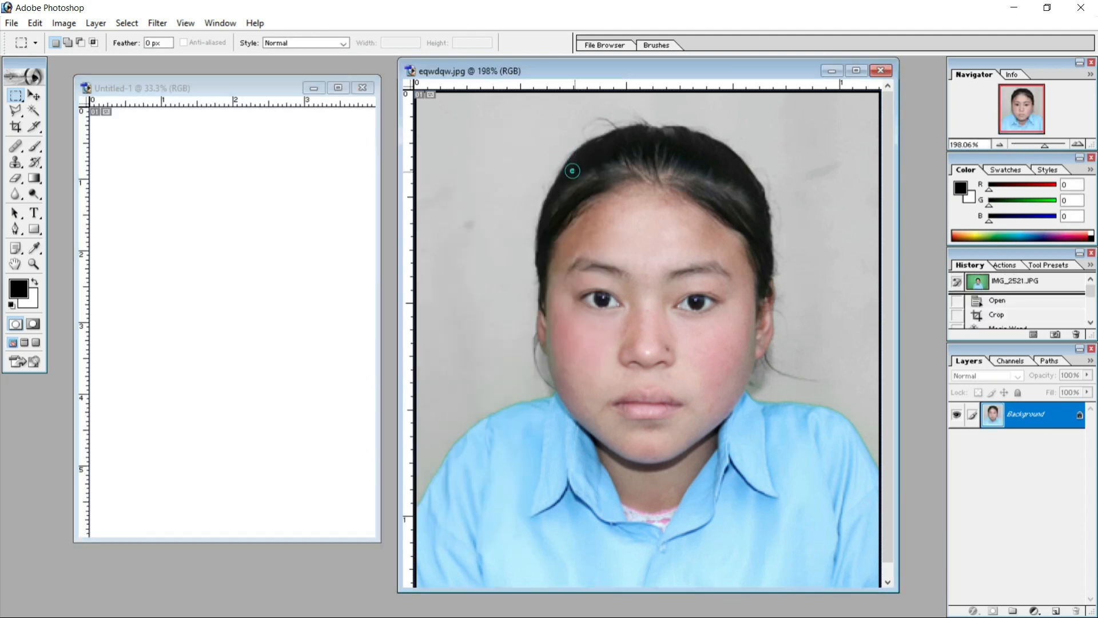
# Copy the portrait from eqwdqw.jpg into the new 4 x 6 document with the Move tool, and maximize that document fitted to the screen.
pyautogui.click(35, 96)
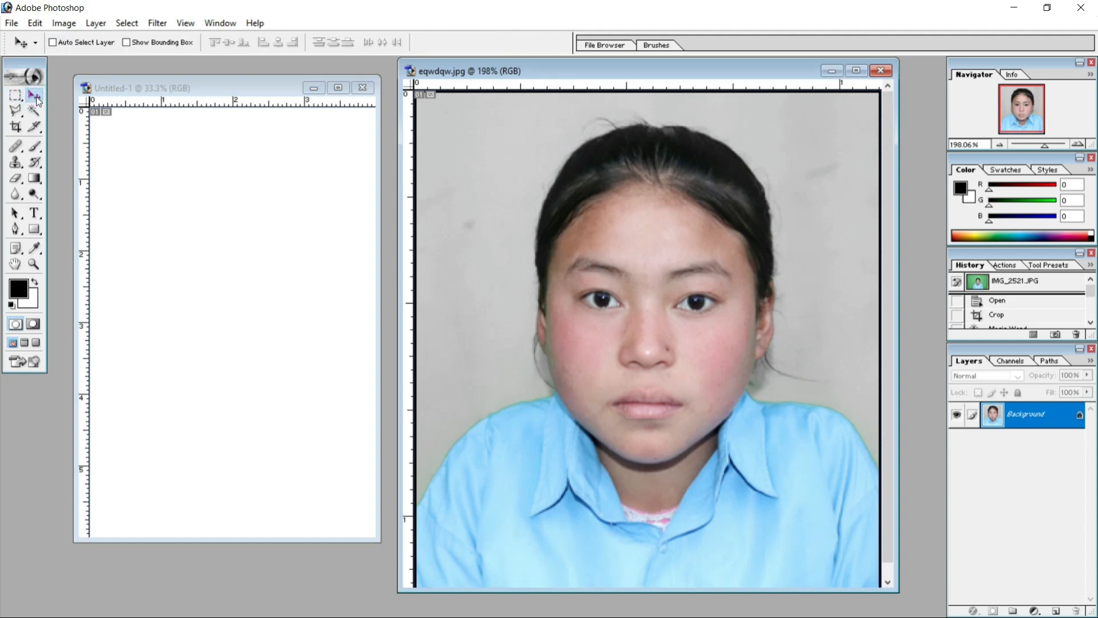
pyautogui.moveTo(653, 249); pyautogui.dragTo(250, 286)
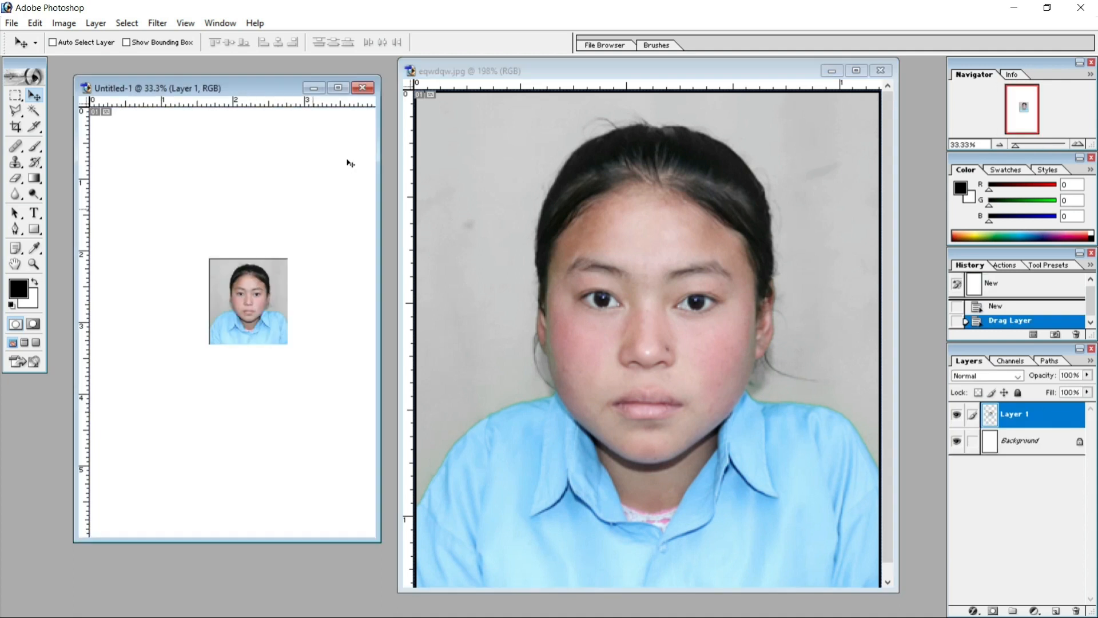
pyautogui.click(338, 88)
pyautogui.hotkey('ctrl', '0')
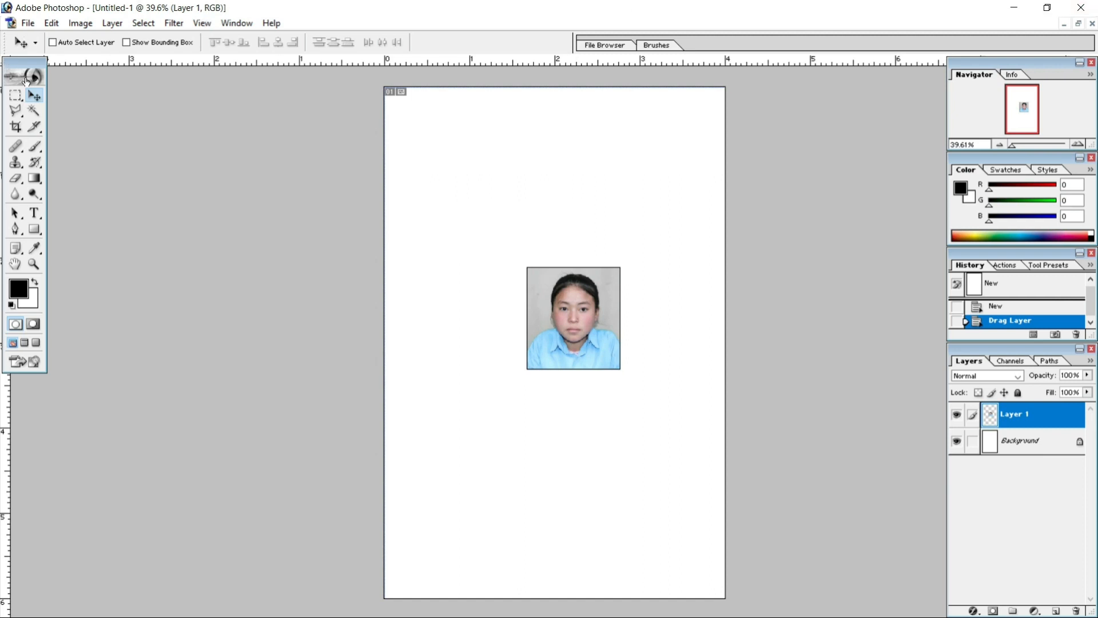
pyautogui.click(7, 8)
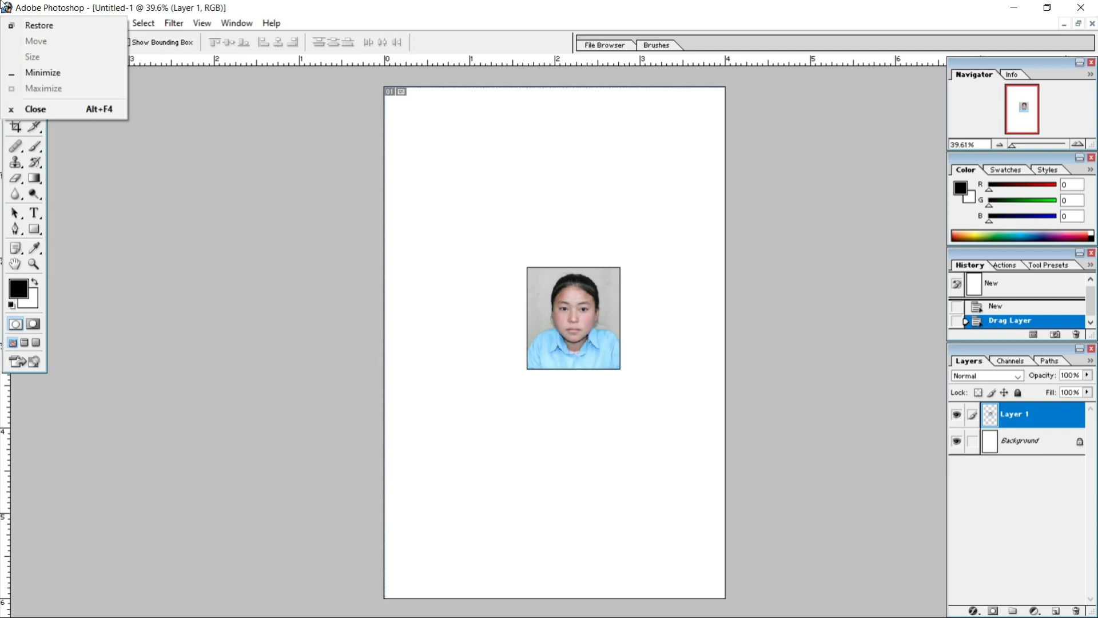
pyautogui.click(162, 270)
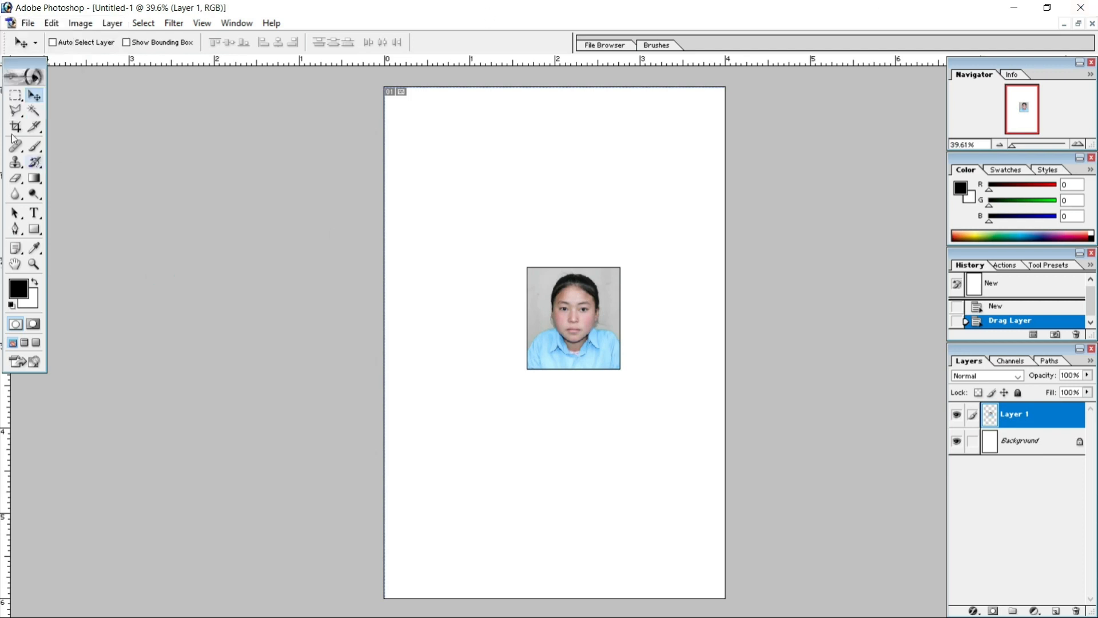
# Move the portrait to the page's upper-left corner, leaving a small margin, and nudge it slightly upward.
pyautogui.click(16, 95)
pyautogui.click(35, 99)
pyautogui.moveTo(584, 309); pyautogui.dragTo(453, 148)
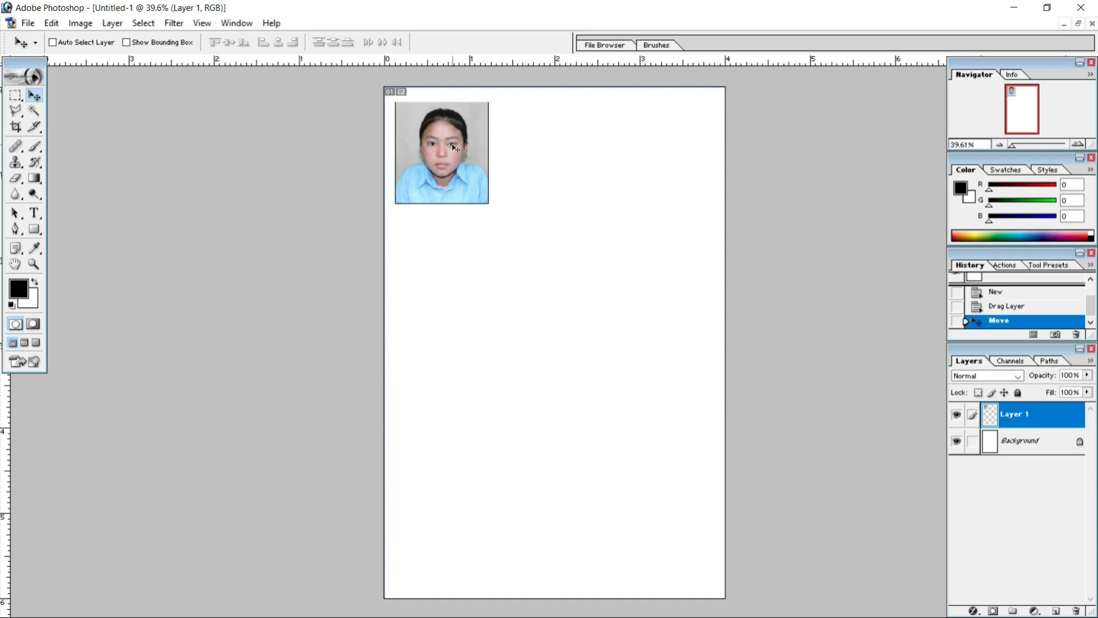
pyautogui.press('Up')
pyautogui.press('Up')
pyautogui.press('Up')
pyautogui.press('Up')
pyautogui.press('Up')
pyautogui.press('Up')
pyautogui.press('Up')
pyautogui.press('Up')
pyautogui.press('Up')
pyautogui.press('Up')
pyautogui.press('Up')
pyautogui.press('Up')
pyautogui.press('Up')
pyautogui.press('Up')
pyautogui.press('Up')
pyautogui.press('Up')
pyautogui.press('Up')
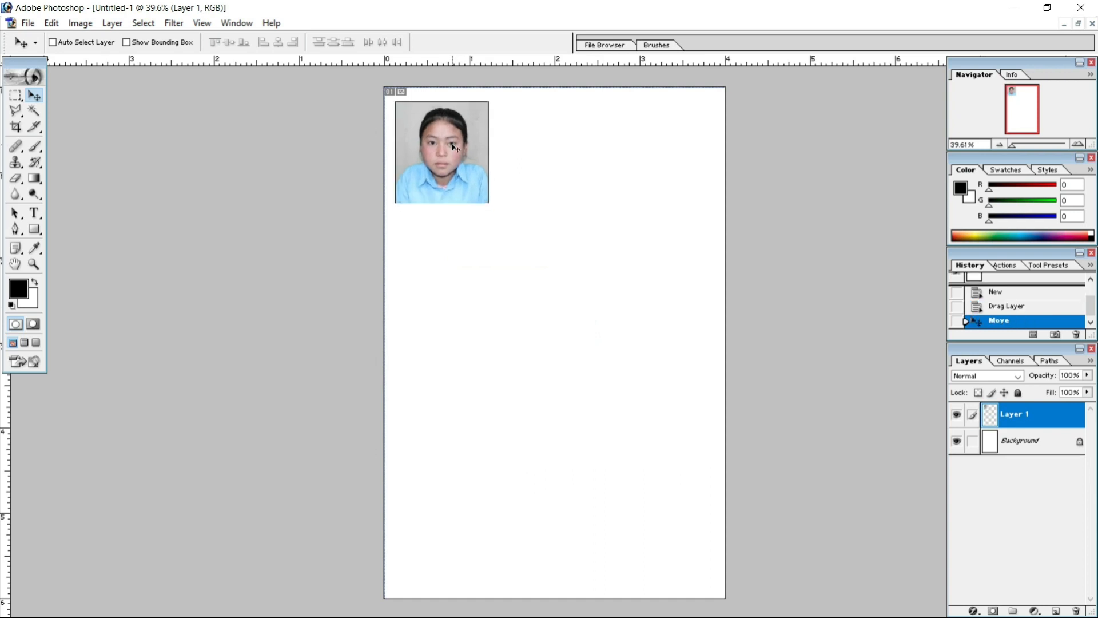
# Nudge the portrait horizontally, first left and then right, to fine-tune its margin from the page's left edge.
pyautogui.press('Left')
pyautogui.press('Left')
pyautogui.press('Left')
pyautogui.press('Left')
pyautogui.press('Left')
pyautogui.press('Left')
pyautogui.press('Left')
pyautogui.press('Left')
pyautogui.press('Left')
pyautogui.press('Left')
pyautogui.press('Left')
pyautogui.press('Left')
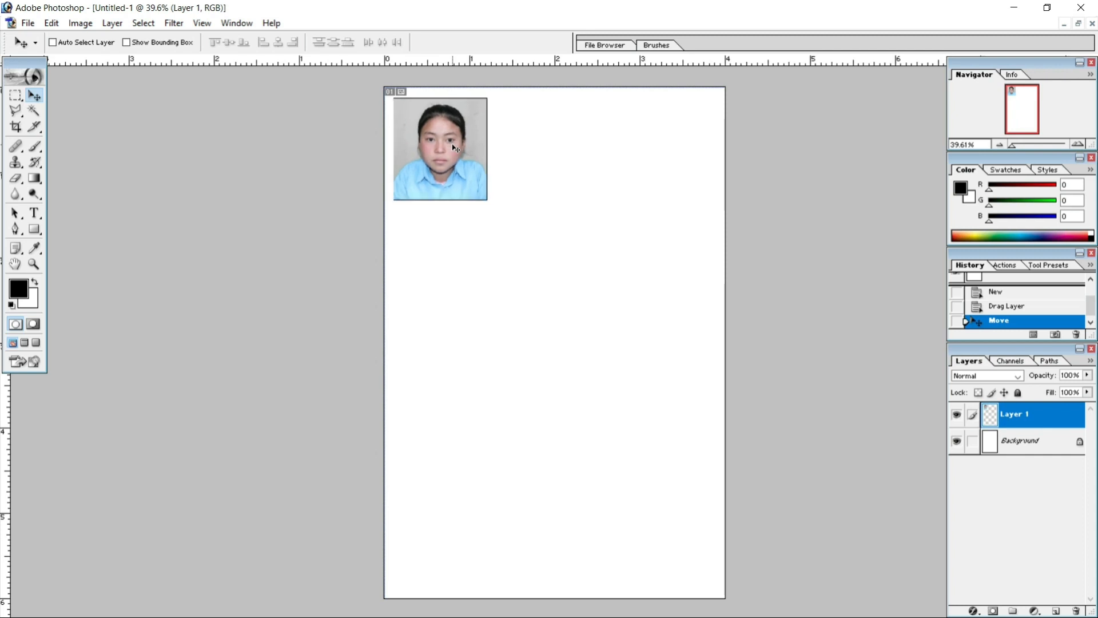
pyautogui.press('Right')
pyautogui.press('Right')
pyautogui.press('Right')
pyautogui.press('Right')
pyautogui.press('Right')
pyautogui.press('Right')
pyautogui.press('Right')
pyautogui.press('Right')
pyautogui.press('Right')
pyautogui.press('Right')
pyautogui.press('Right')
pyautogui.press('Right')
pyautogui.press('Right')
pyautogui.press('Right')
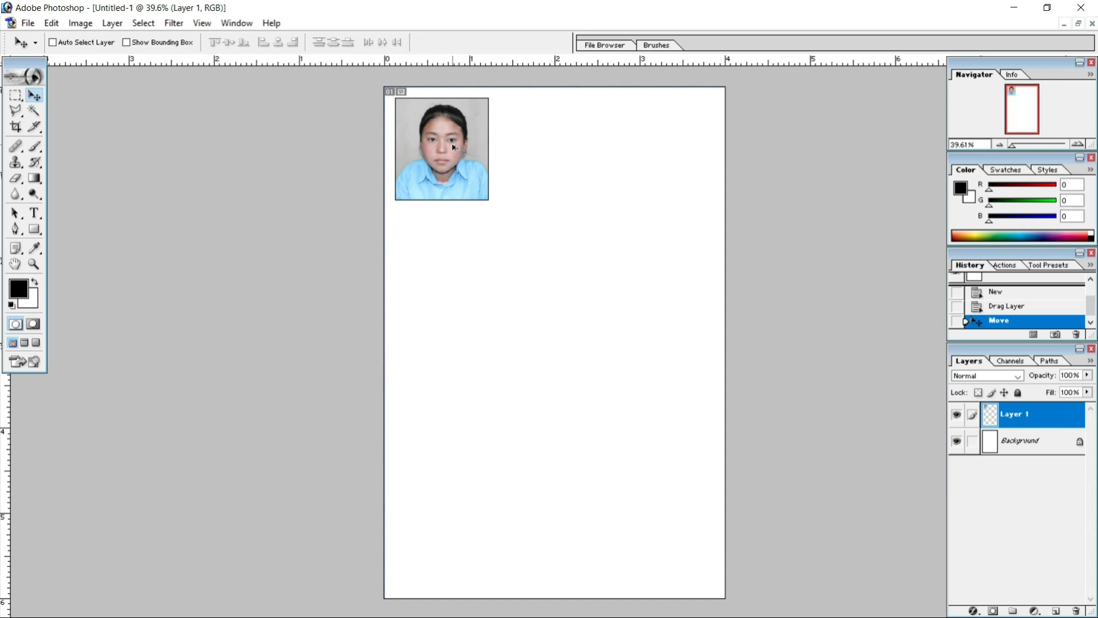
# Duplicate the portrait directly below the first with a small gap, and merge the copy into the portrait layer.
pyautogui.moveTo(453, 150); pyautogui.dragTo(476, 262)
pyautogui.hotkey('shift', 'Down')
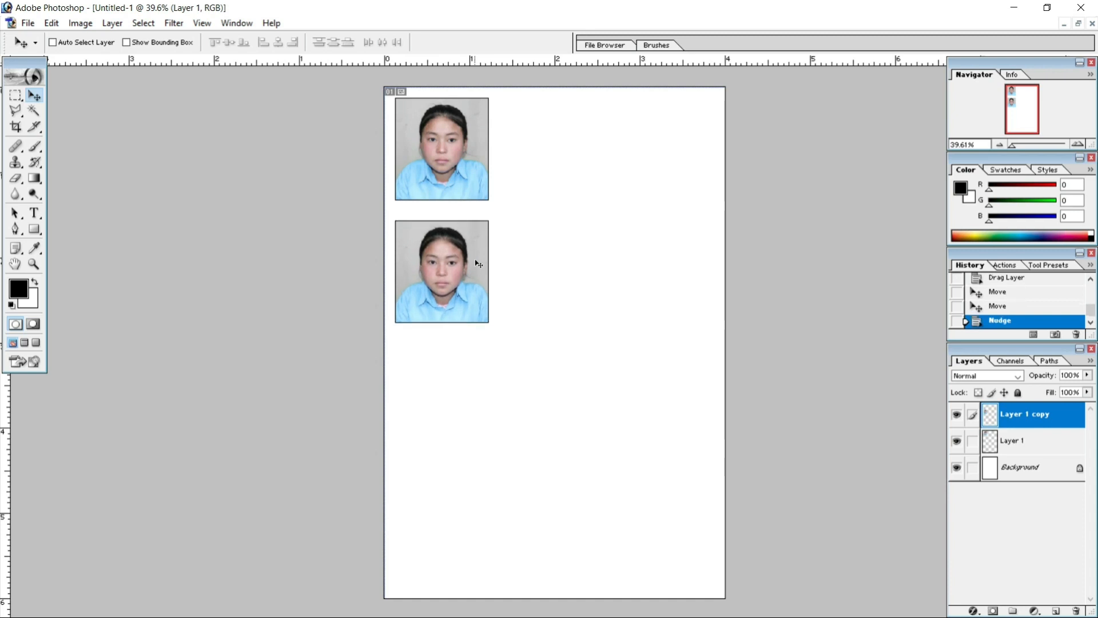
pyautogui.hotkey('ctrl', 'e')
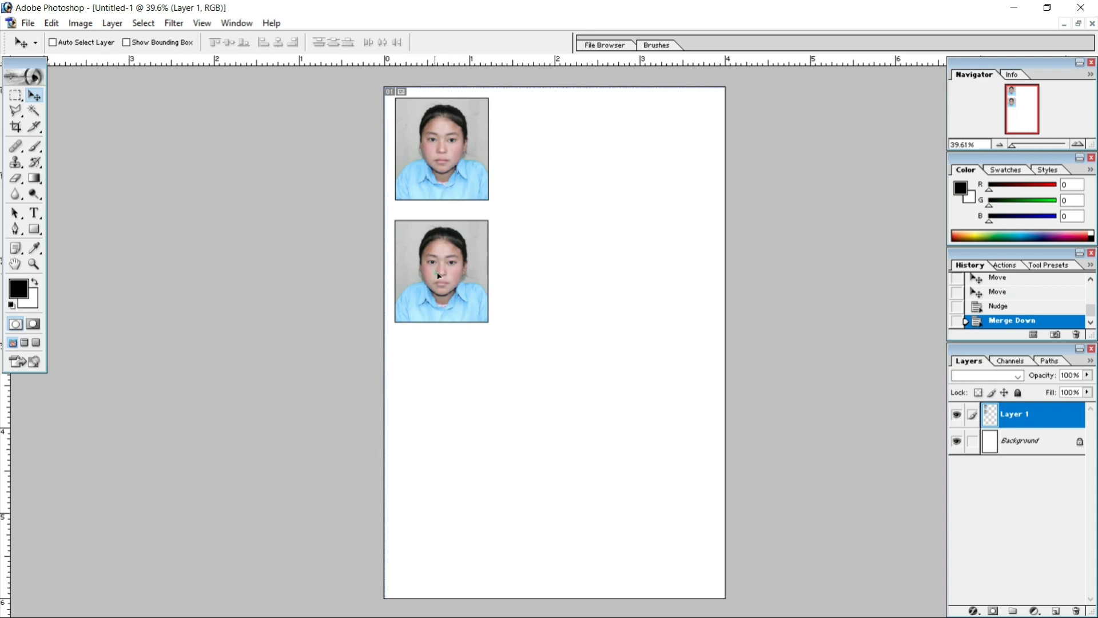
# Duplicate the two-portrait column twice to the right, making a grid of three columns and two rows.
pyautogui.moveTo(449, 274); pyautogui.dragTo(541, 280)
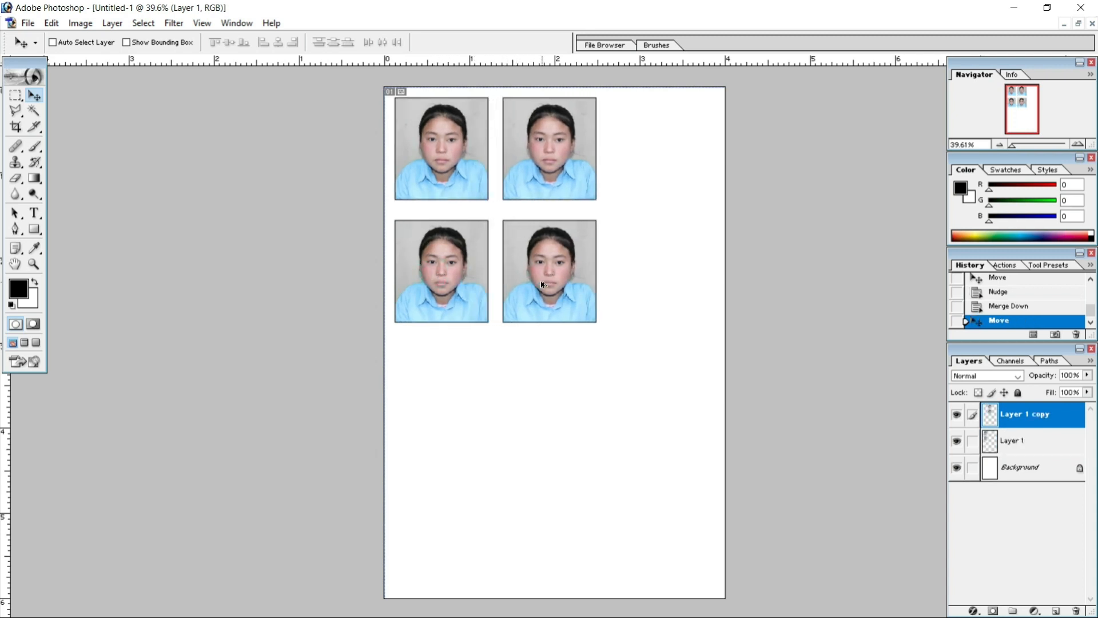
pyautogui.moveTo(629, 280); pyautogui.dragTo(655, 280)
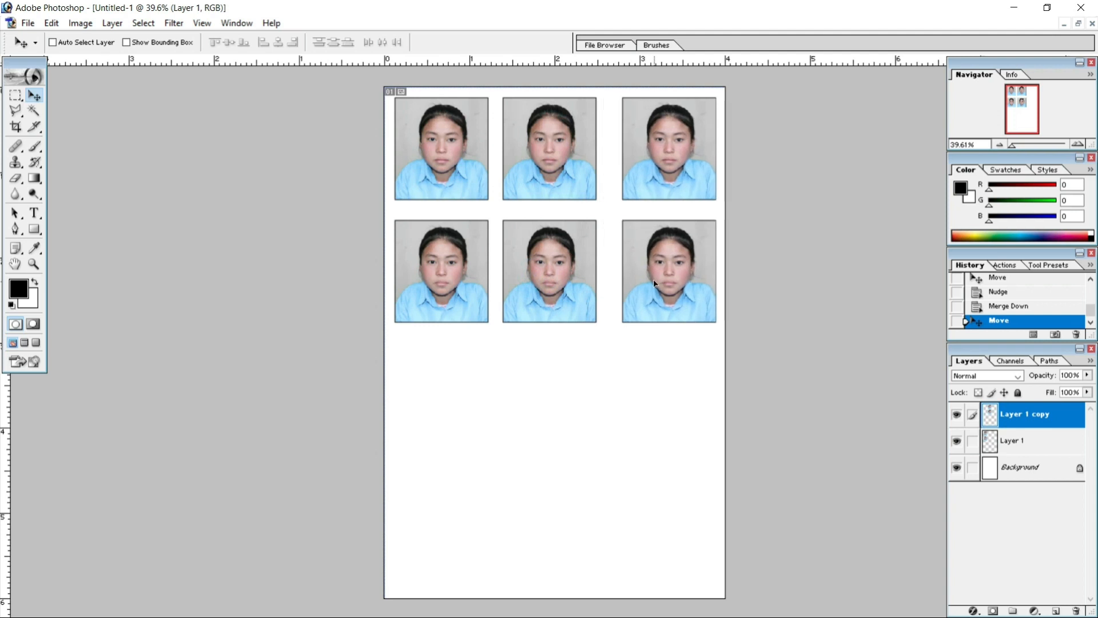
# Nudge the middle column and then the right column of portraits to the right to adjust the spacing between columns.
pyautogui.keyDown('ctrl'); pyautogui.click(535, 286); pyautogui.keyUp('ctrl')
pyautogui.press('Right')
pyautogui.press('Right')
pyautogui.press('Right')
pyautogui.press('Right')
pyautogui.press('Right')
pyautogui.press('Right')
pyautogui.press('Right')
pyautogui.press('Right')
pyautogui.press('Right')
pyautogui.press('Right')
pyautogui.press('Right')
pyautogui.press('Right')
pyautogui.press('Right')
pyautogui.press('Right')
pyautogui.press('Right')
pyautogui.press('Right')
pyautogui.press('Right')
pyautogui.press('Right')
pyautogui.press('Right')
pyautogui.press('Right')
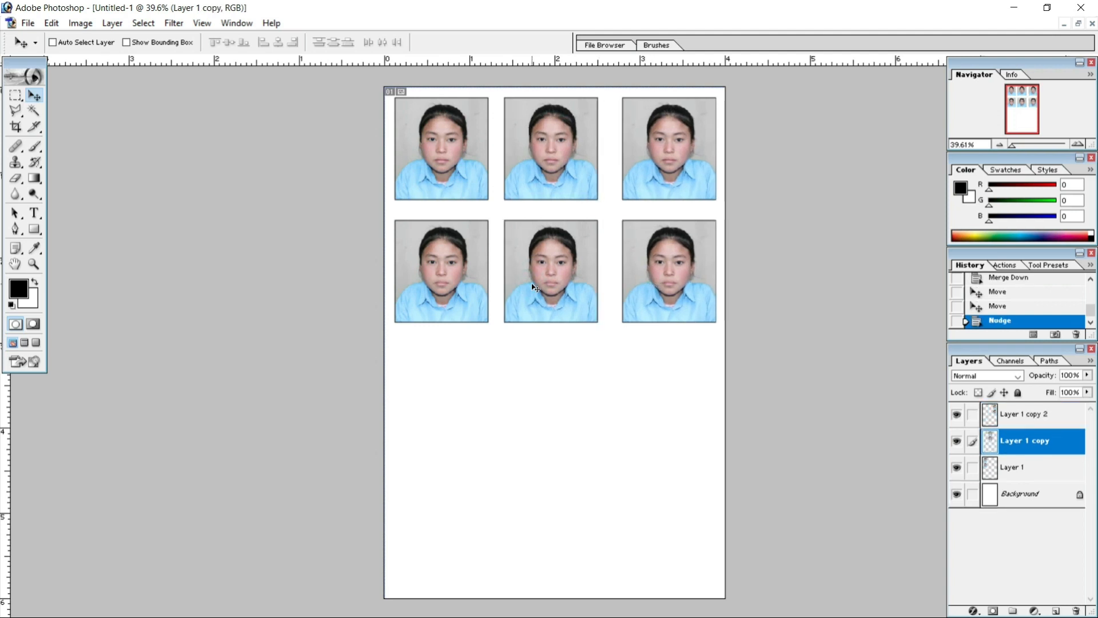
pyautogui.keyDown('ctrl'); pyautogui.click(665, 277); pyautogui.keyUp('ctrl')
pyautogui.press('Right')
pyautogui.press('Right')
pyautogui.press('Right')
pyautogui.press('Right')
pyautogui.press('Right')
pyautogui.press('Right')
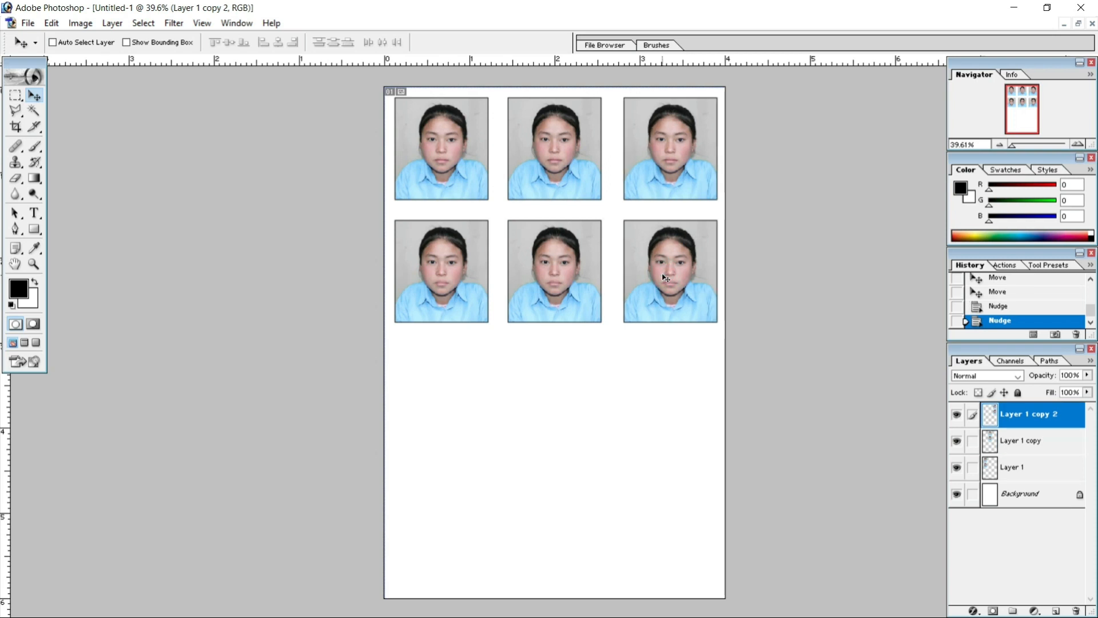
# Stamp the right column onto the layer below and try to move portraits into the page's lower half.
pyautogui.hotkey('ctrl', 'alt', 'e')
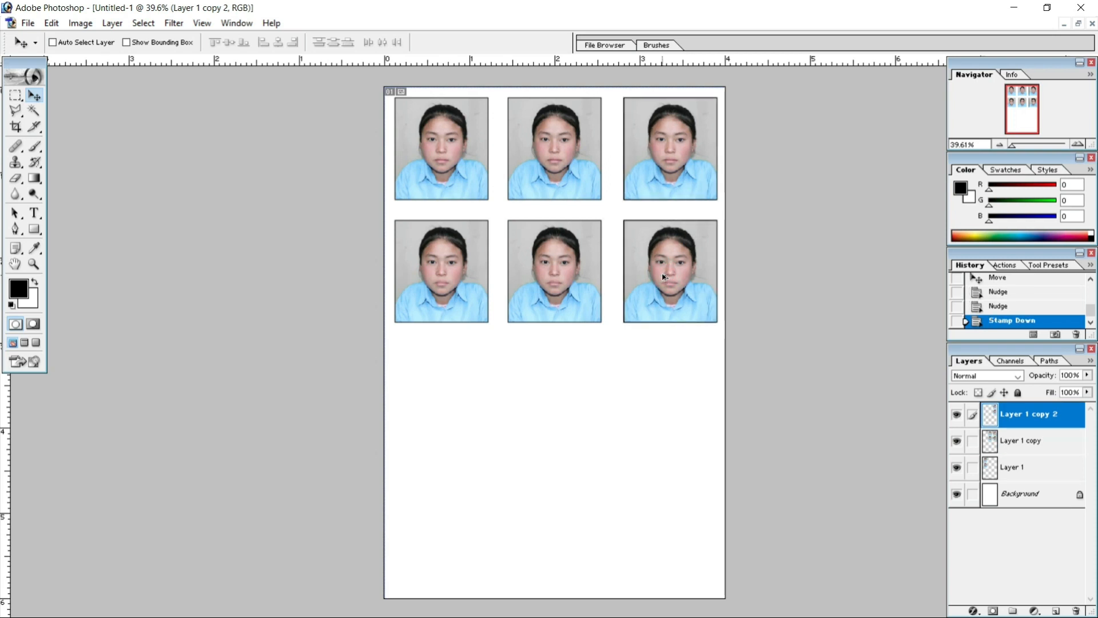
pyautogui.moveTo(684, 264); pyautogui.dragTo(686, 452)
pyautogui.hotkey('ctrl', 'z')
pyautogui.hotkey('alt', '[')
pyautogui.hotkey('alt', '[')
pyautogui.keyDown('ctrl'); pyautogui.click(672, 288); pyautogui.keyUp('ctrl')
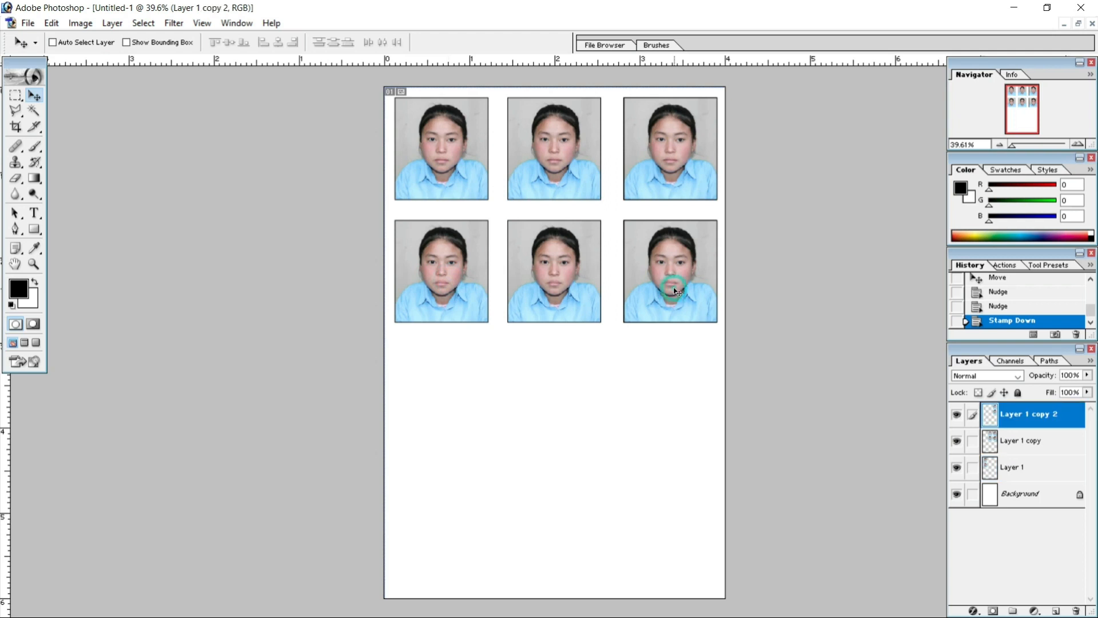
# Merge the three portrait column layers into a single layer above the Background.
pyautogui.hotkey('ctrl', 'e')
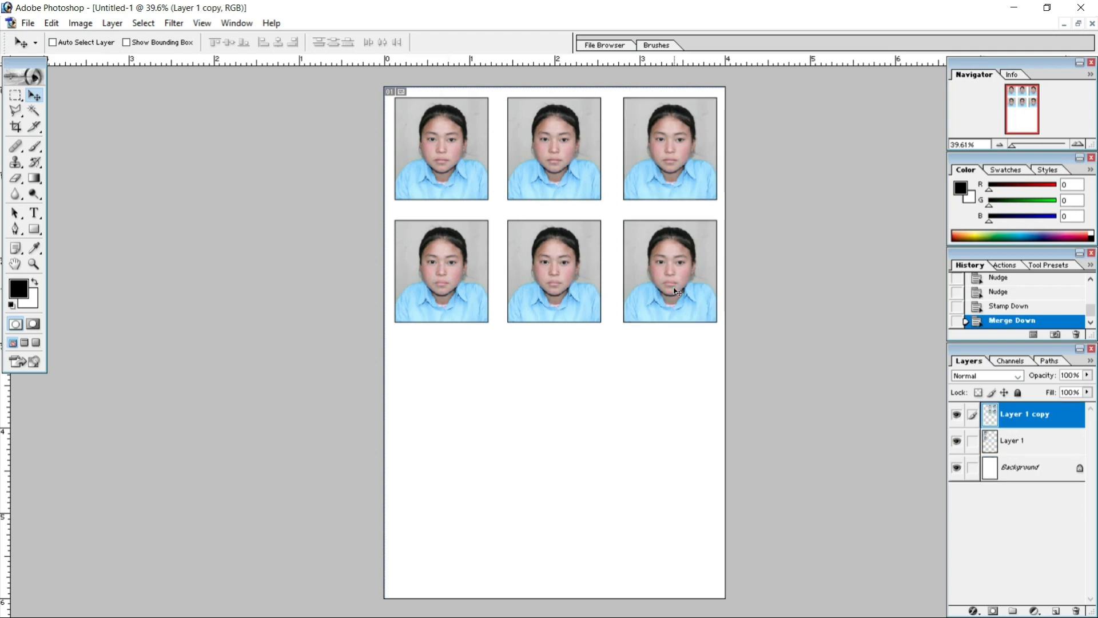
pyautogui.hotkey('ctrl', 'e')
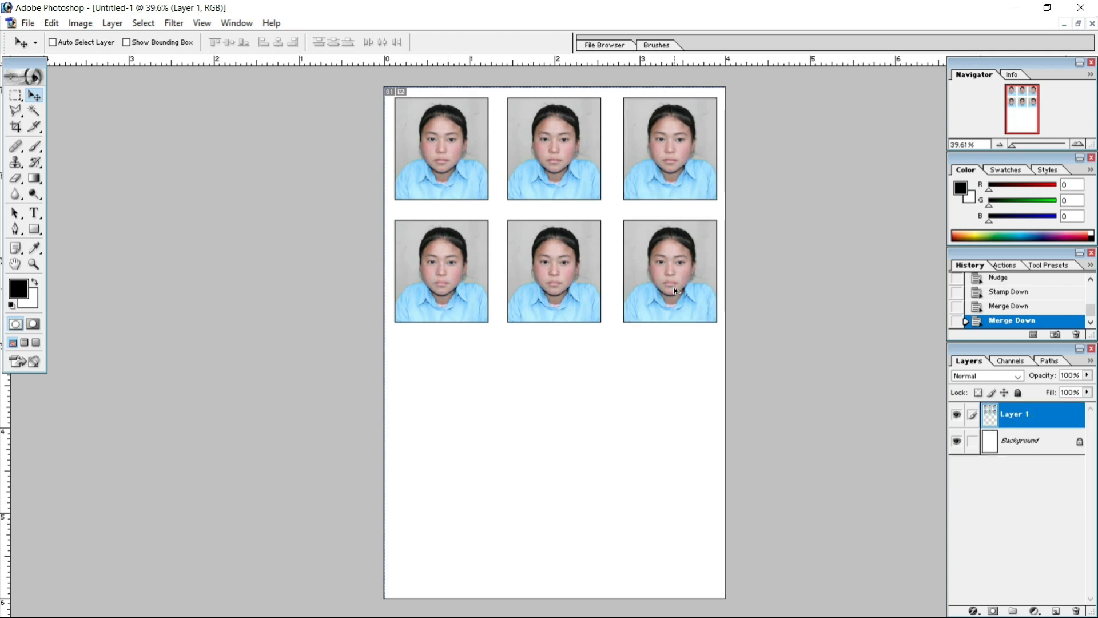
# Stamp the portrait grid onto the Background and try moving the grid into the page's lower half.
pyautogui.hotkey('ctrl', 'alt', 'e')
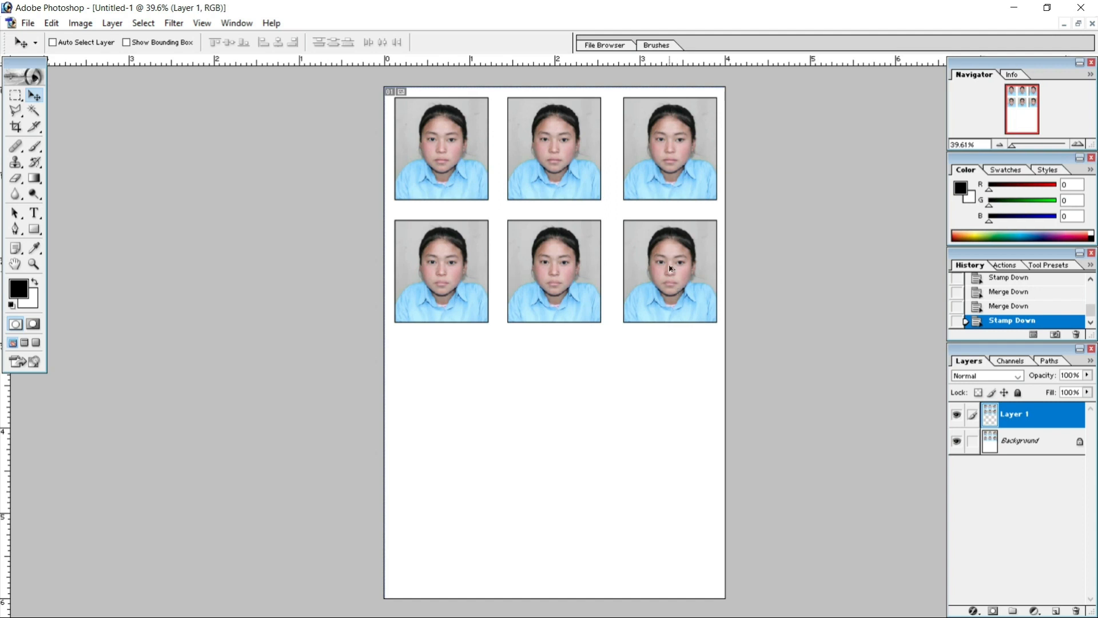
pyautogui.moveTo(673, 290); pyautogui.dragTo(677, 532)
pyautogui.hotkey('ctrl', 'z')
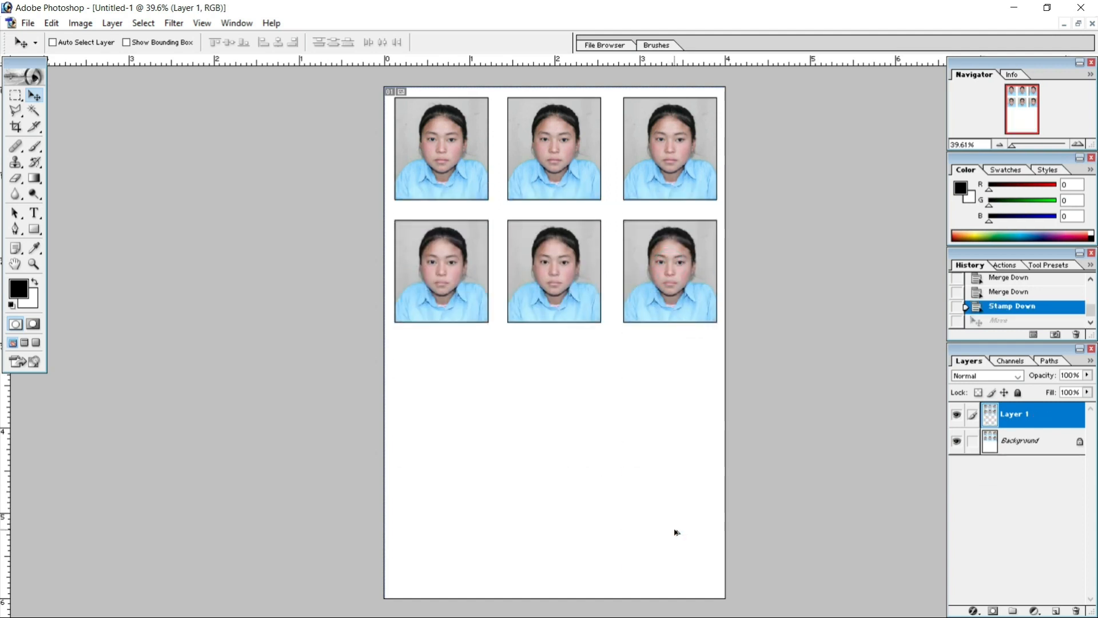
# Save the sheet as a JPEG named 2 in the pp 2022-2.19 folder with quality 12 (Maximum) and Progressive format.
pyautogui.click(28, 23)
pyautogui.click(47, 155)
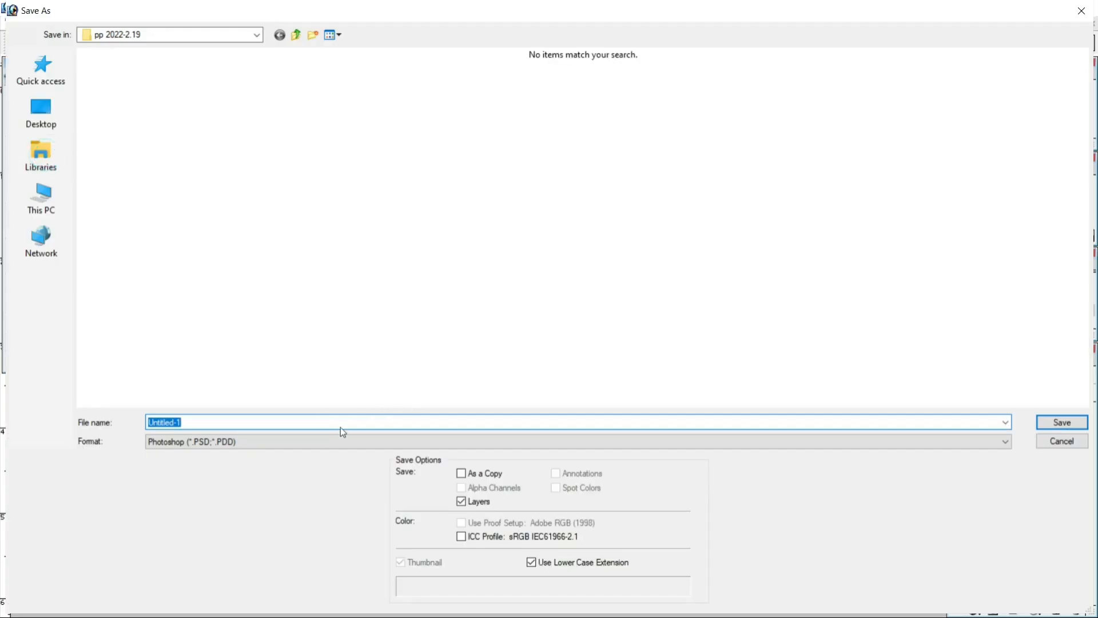
pyautogui.click(319, 441)
pyautogui.click(227, 492)
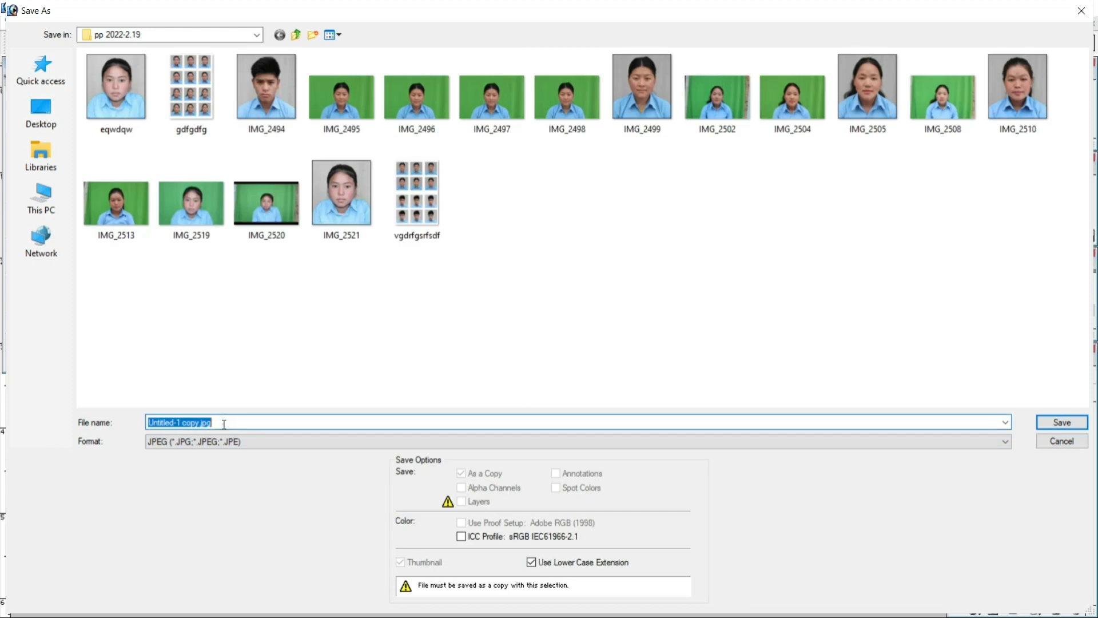
pyautogui.write('1')
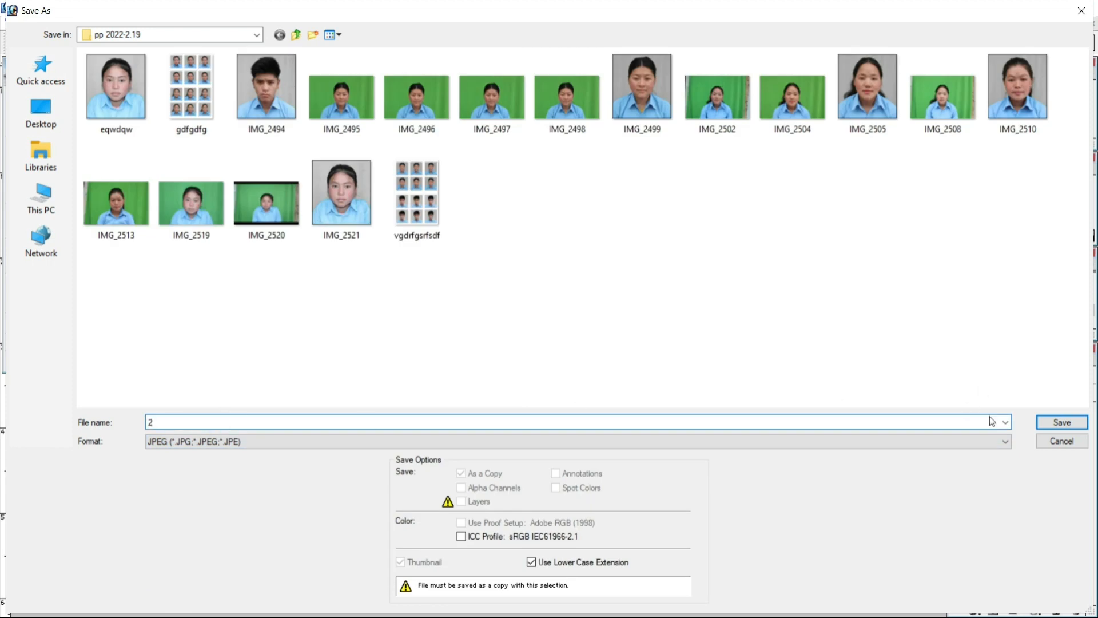
pyautogui.click(1062, 422)
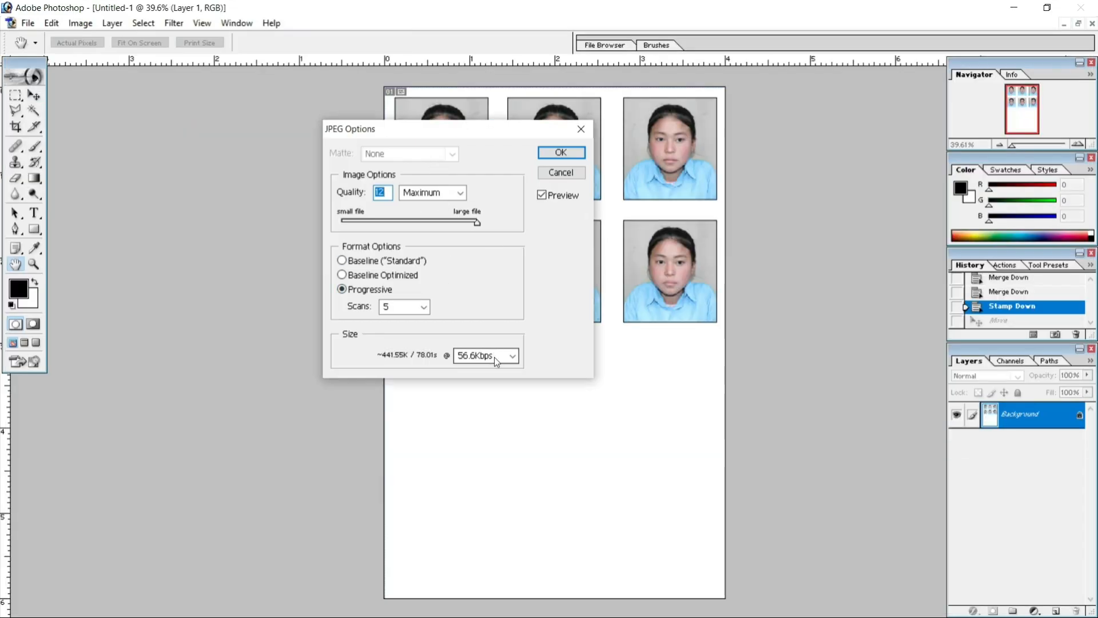
pyautogui.click(560, 154)
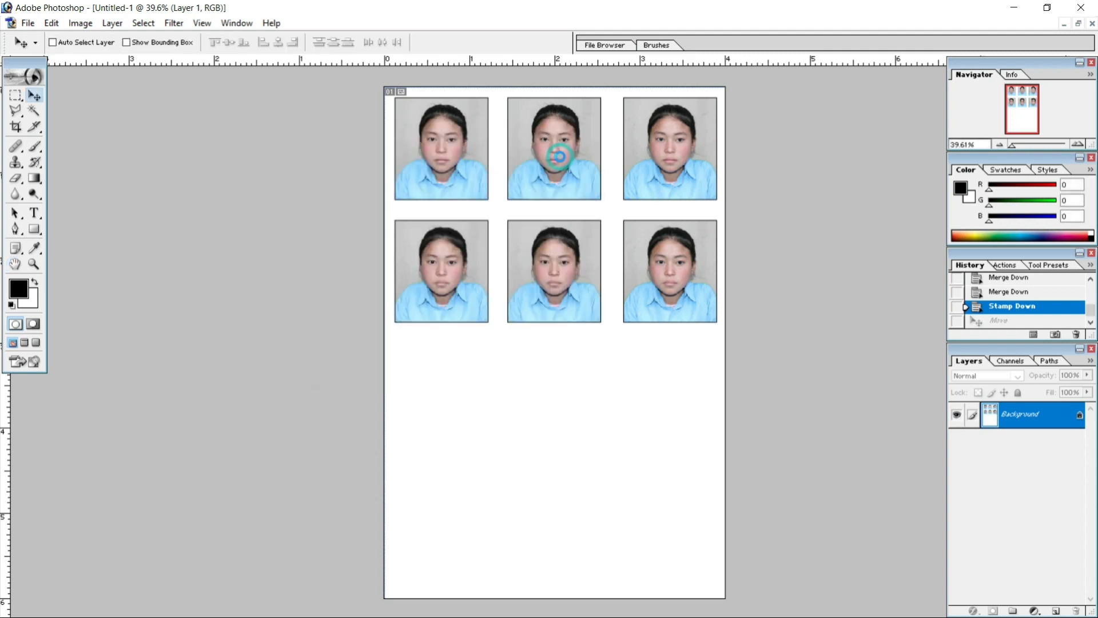
# Switch to the desktop, refresh it, and open the pp 2022-2.19 folder in a maximized window.
pyautogui.click(1014, 8)
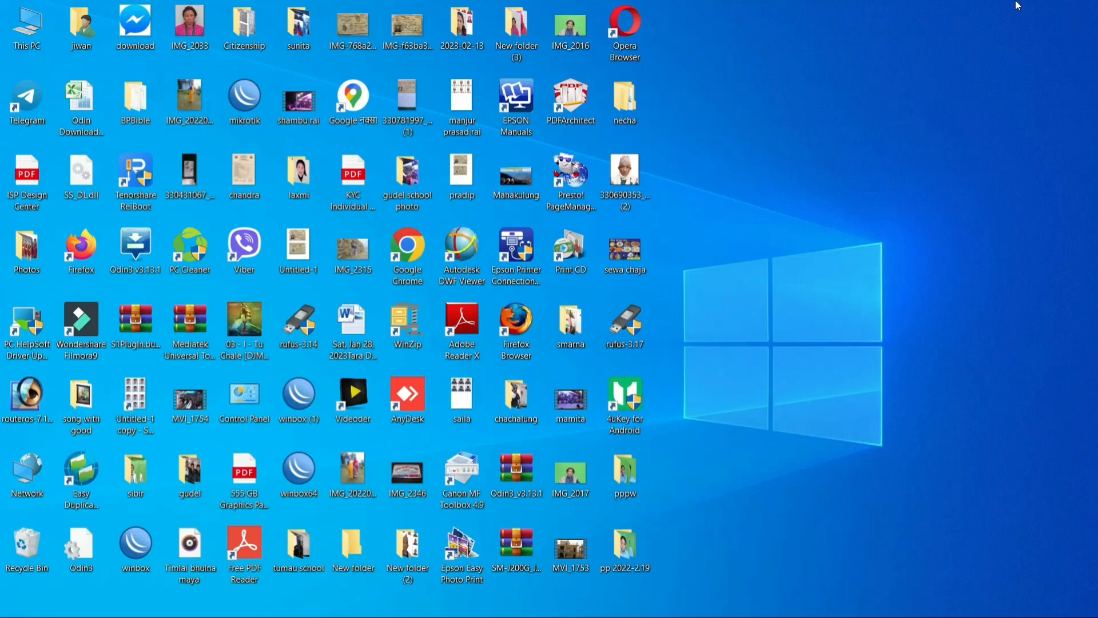
pyautogui.rightClick(877, 109)
pyautogui.click(921, 154)
pyautogui.doubleClick(612, 555)
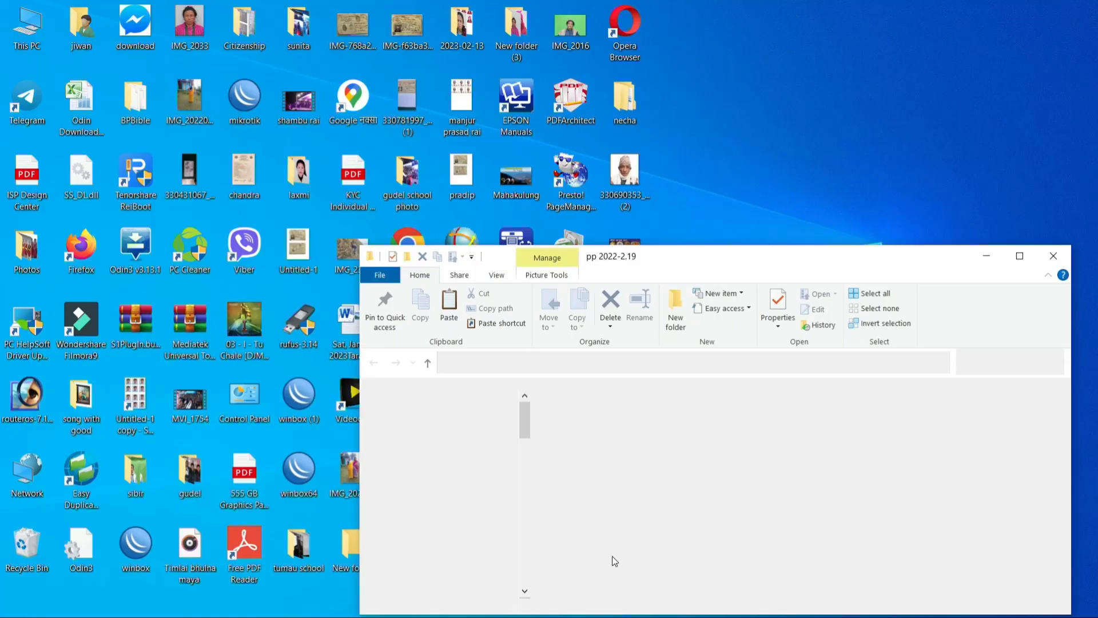
pyautogui.click(1020, 256)
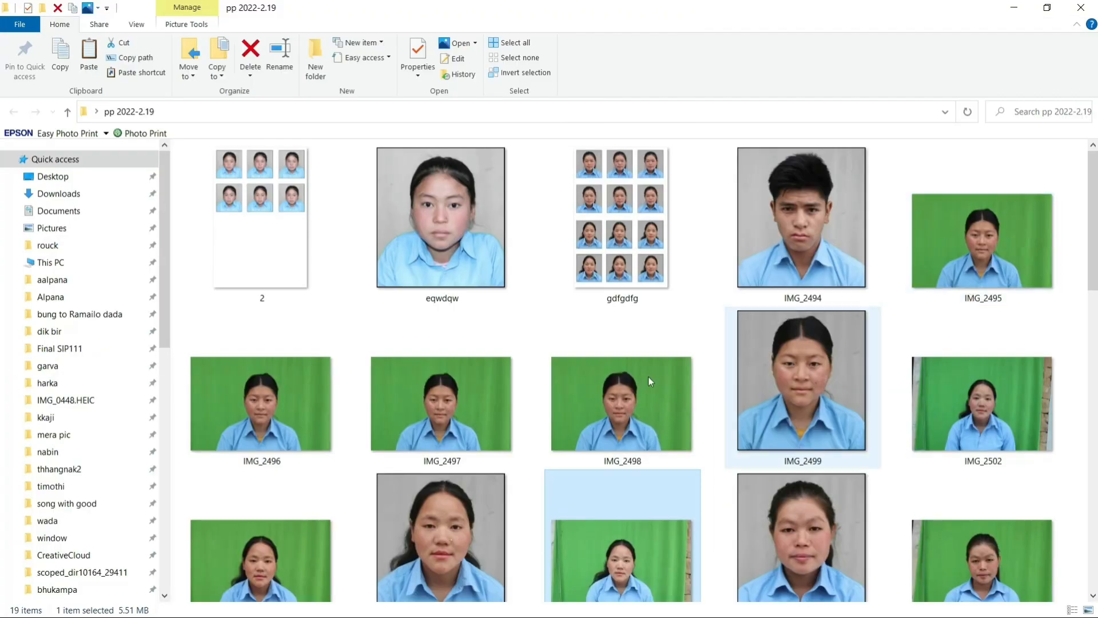
# Open the print settings for the saved image 2.
pyautogui.rightClick(269, 236)
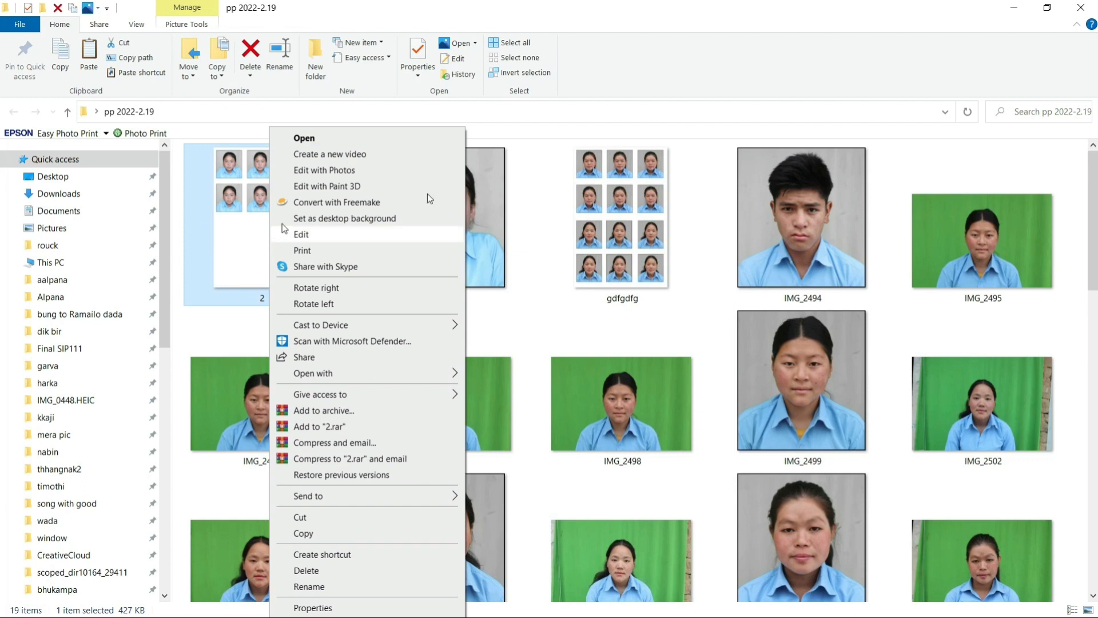
pyautogui.click(686, 113)
pyautogui.rightClick(262, 226)
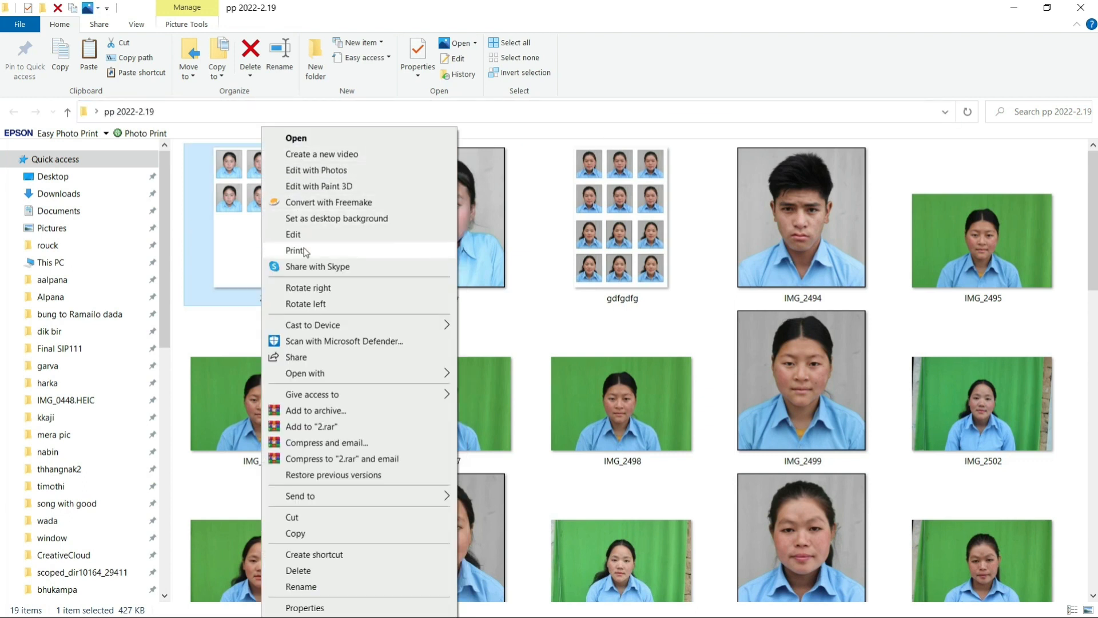
pyautogui.click(242, 218)
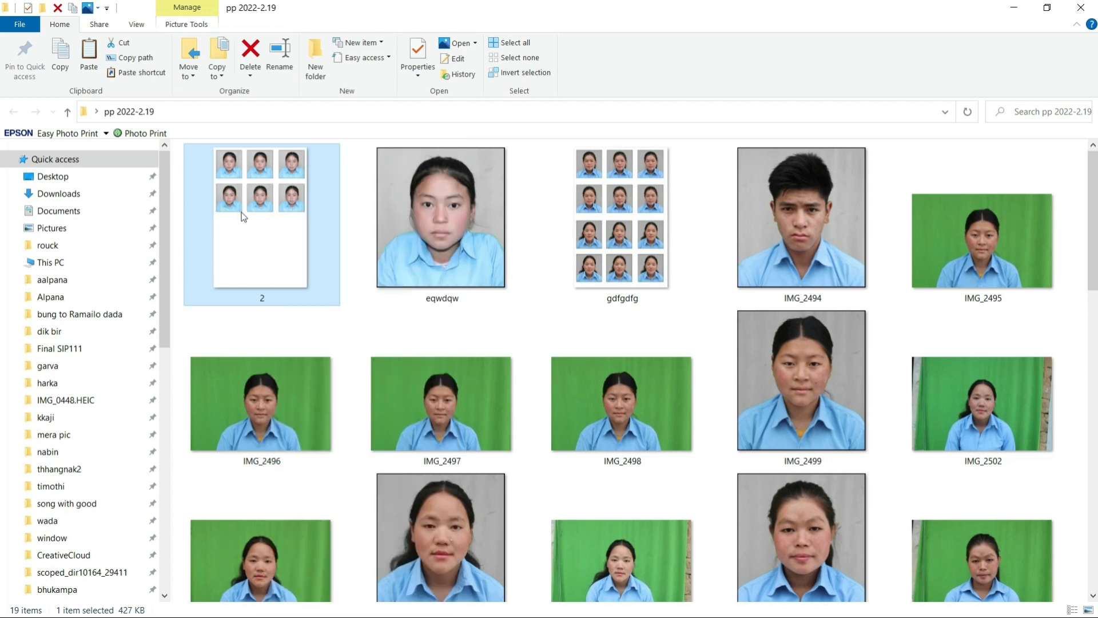
pyautogui.rightClick(243, 216)
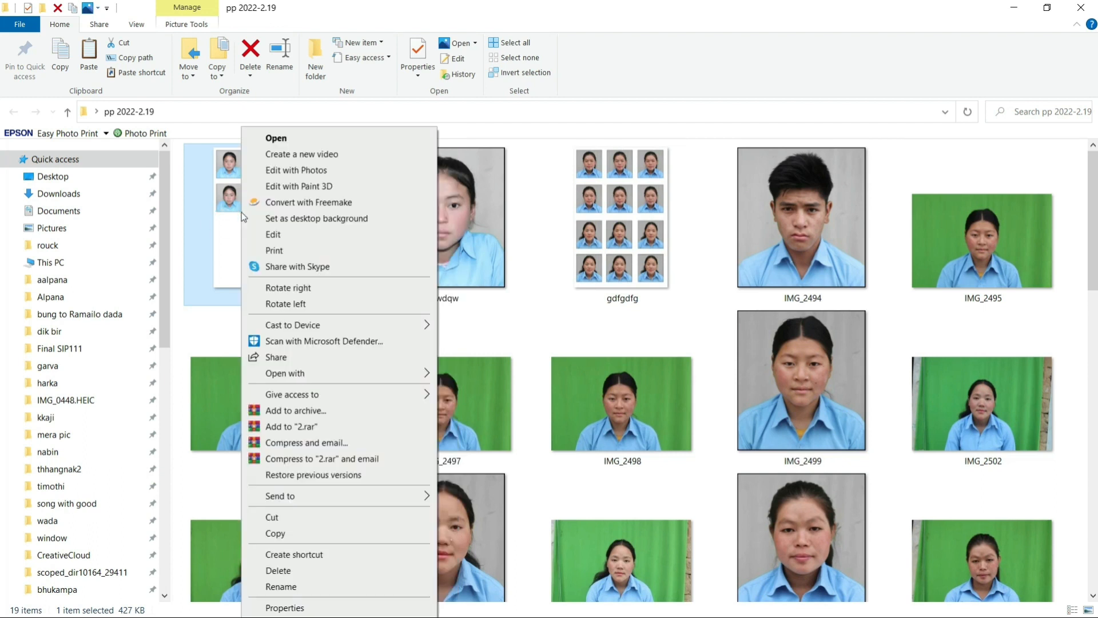
pyautogui.click(273, 255)
# Set up printing on the EPSON L805 Series with 10 x 15 cm (4 x 6 in) paper, Standard quality and Epson Photo Quality Ink Jet paper.
pyautogui.click(380, 219)
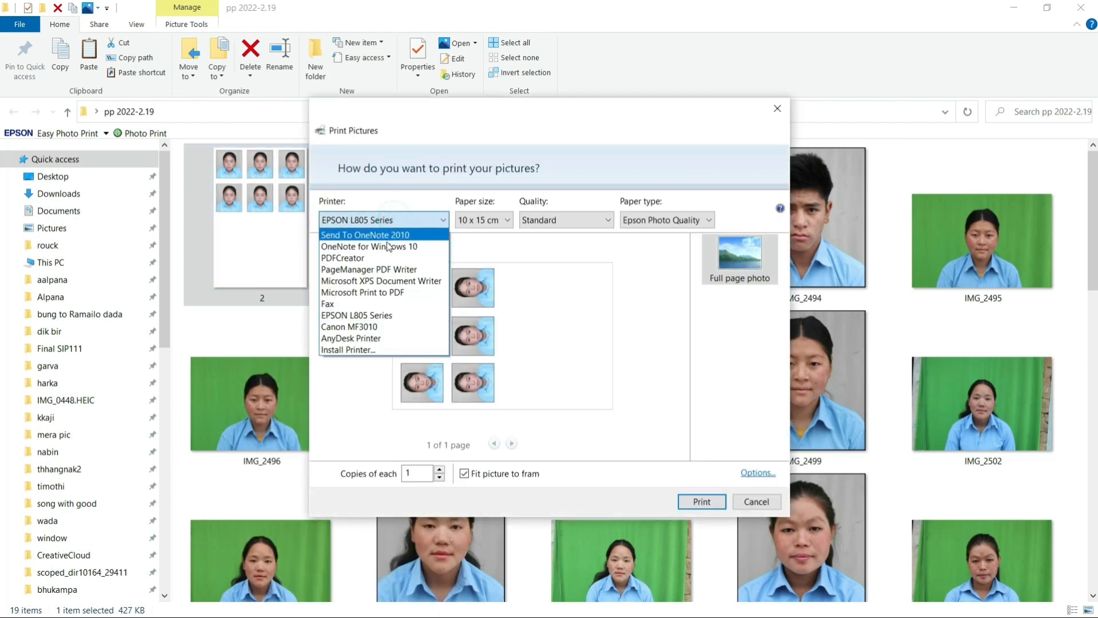
pyautogui.click(385, 318)
pyautogui.click(482, 221)
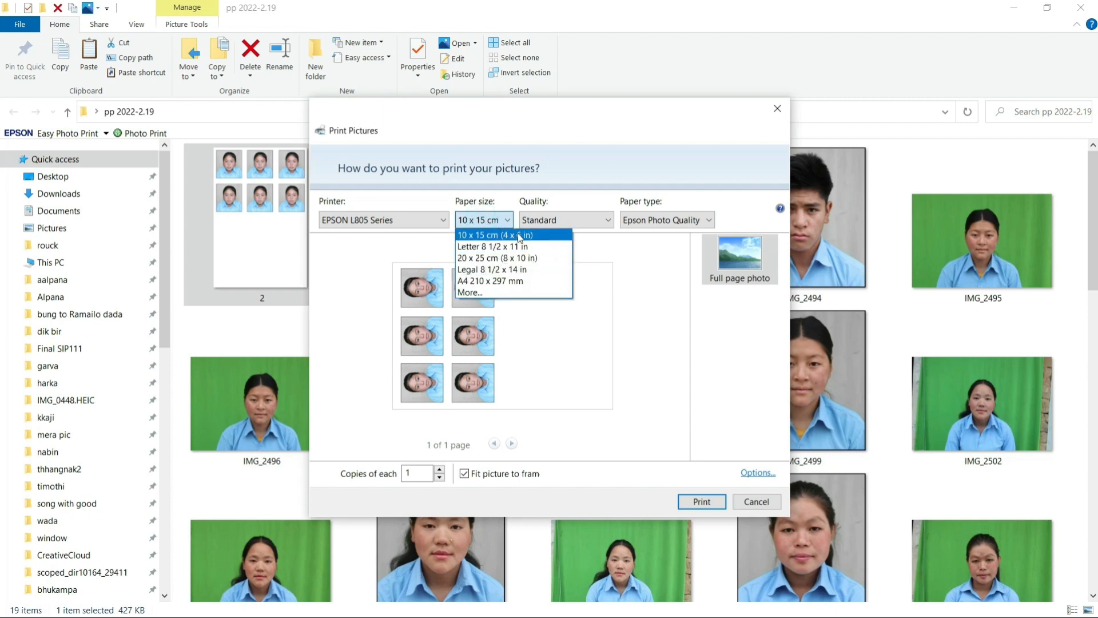
pyautogui.click(554, 242)
pyautogui.click(578, 225)
pyautogui.click(577, 225)
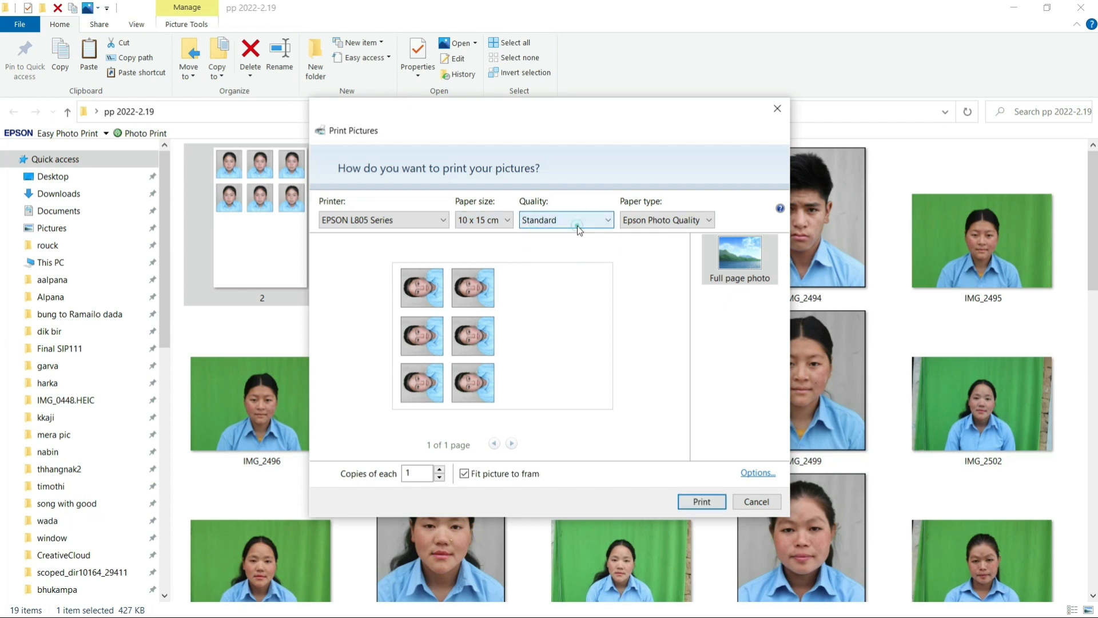
pyautogui.click(667, 227)
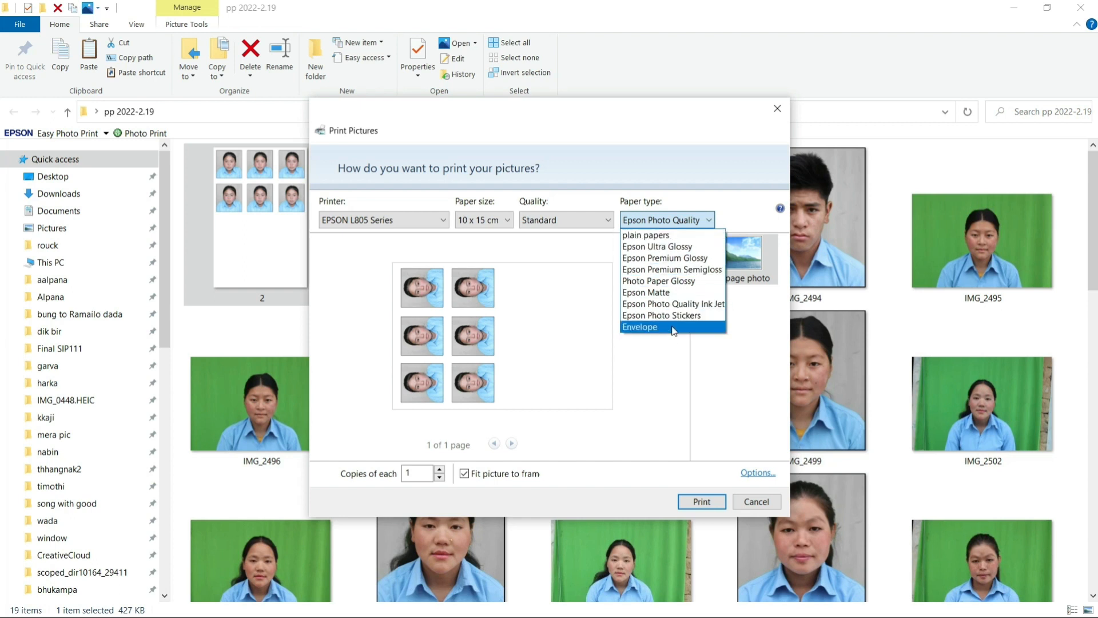
pyautogui.click(697, 304)
# Turn off fitting the picture to the frame and print one copy.
pyautogui.click(465, 474)
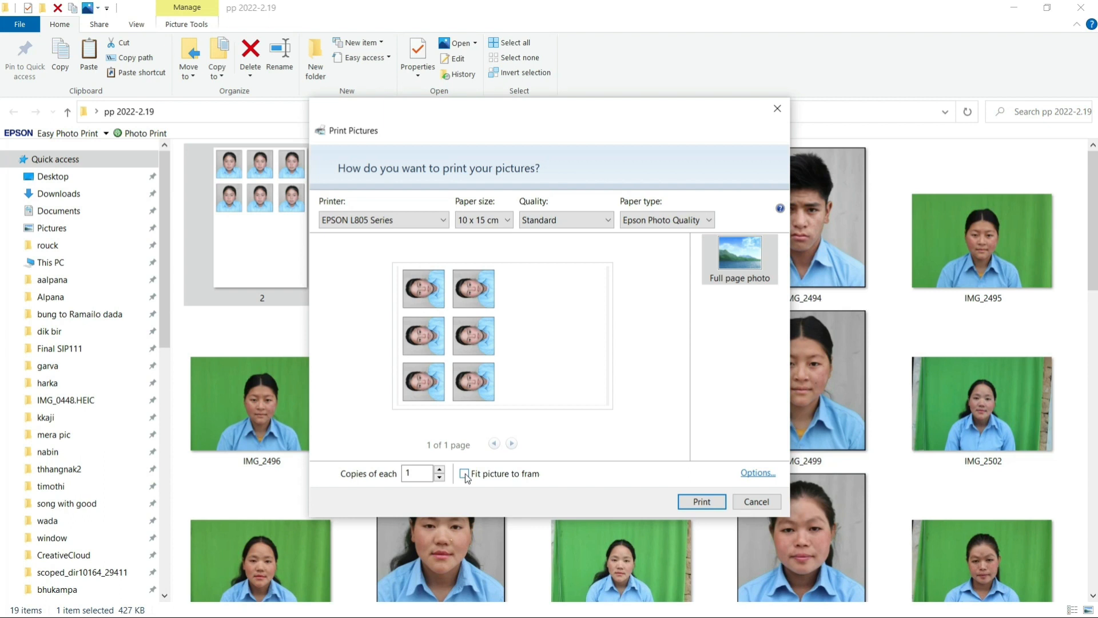
pyautogui.click(464, 474)
pyautogui.click(464, 474)
pyautogui.click(702, 502)
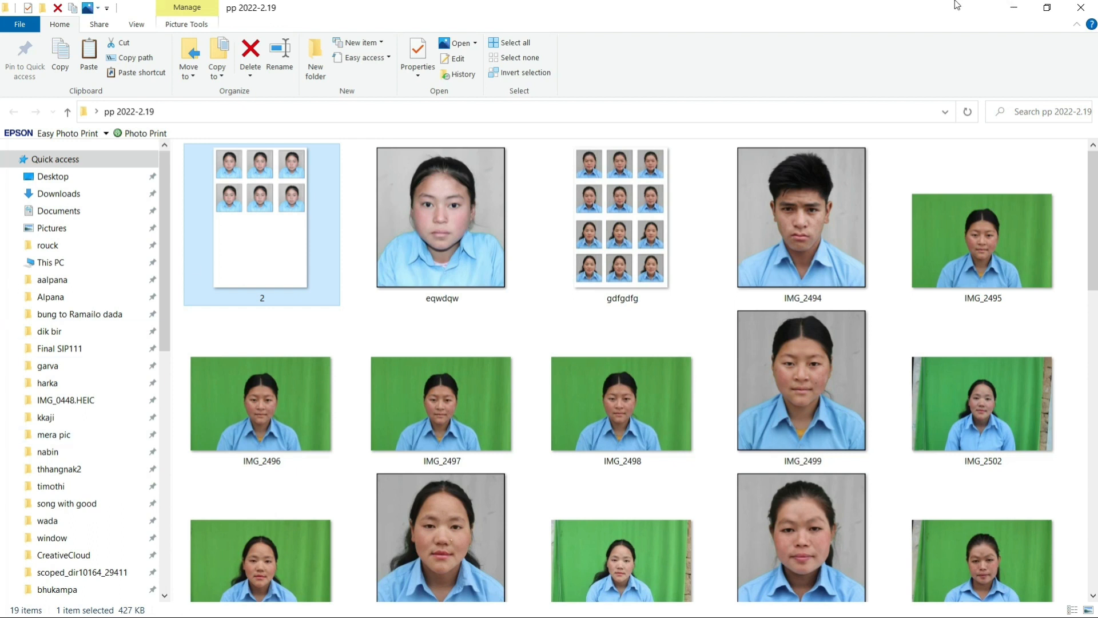
pyautogui.click(1015, 8)
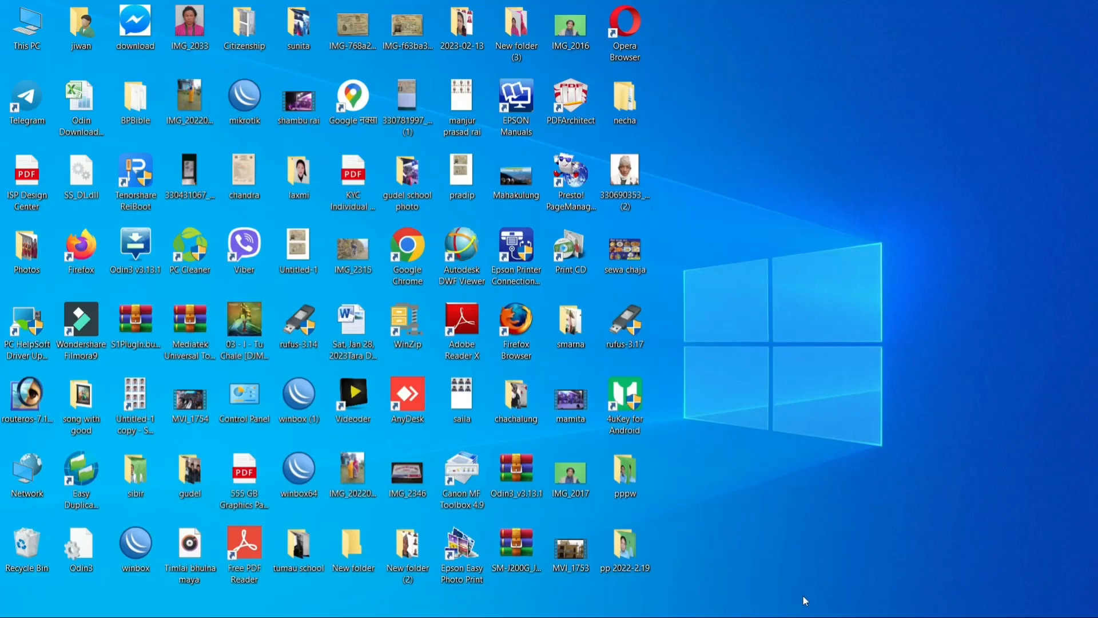
pyautogui.click(699, 591)
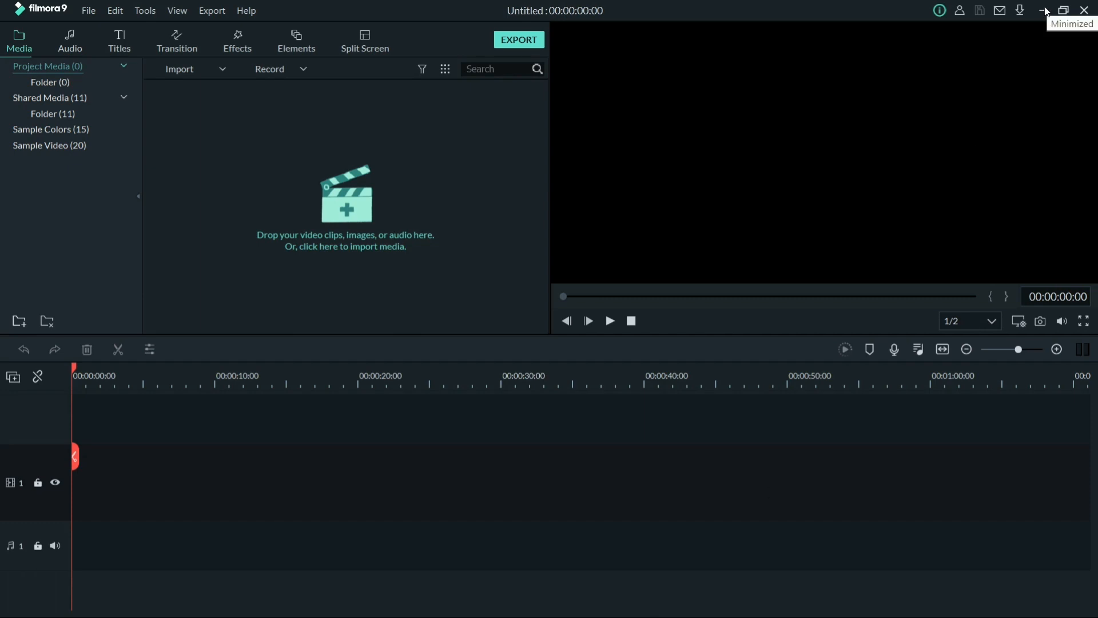
pyautogui.click(1044, 11)
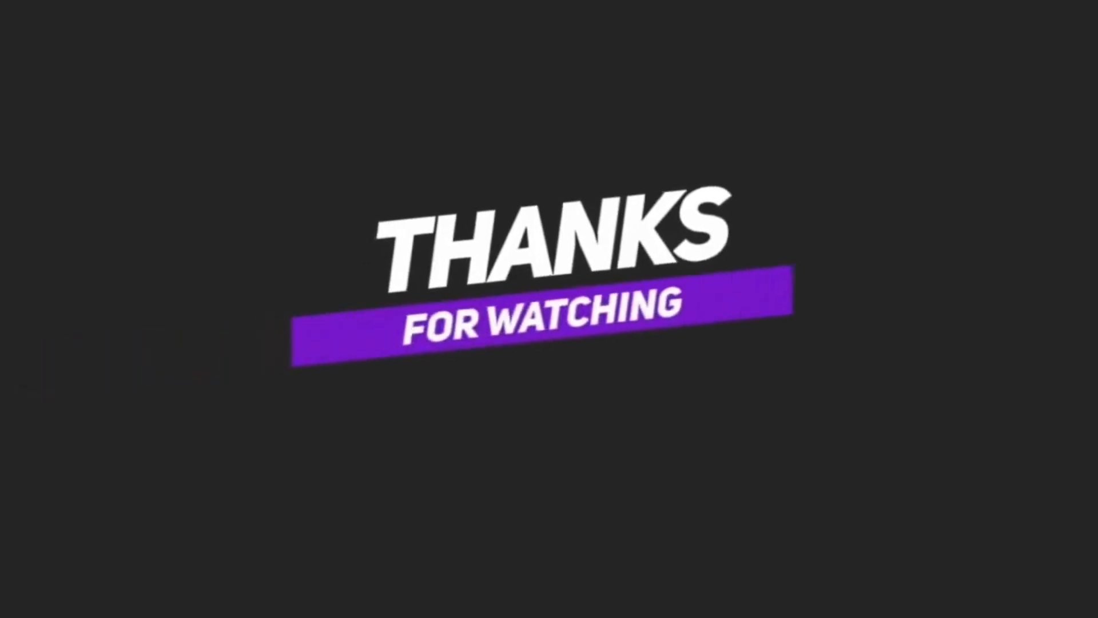